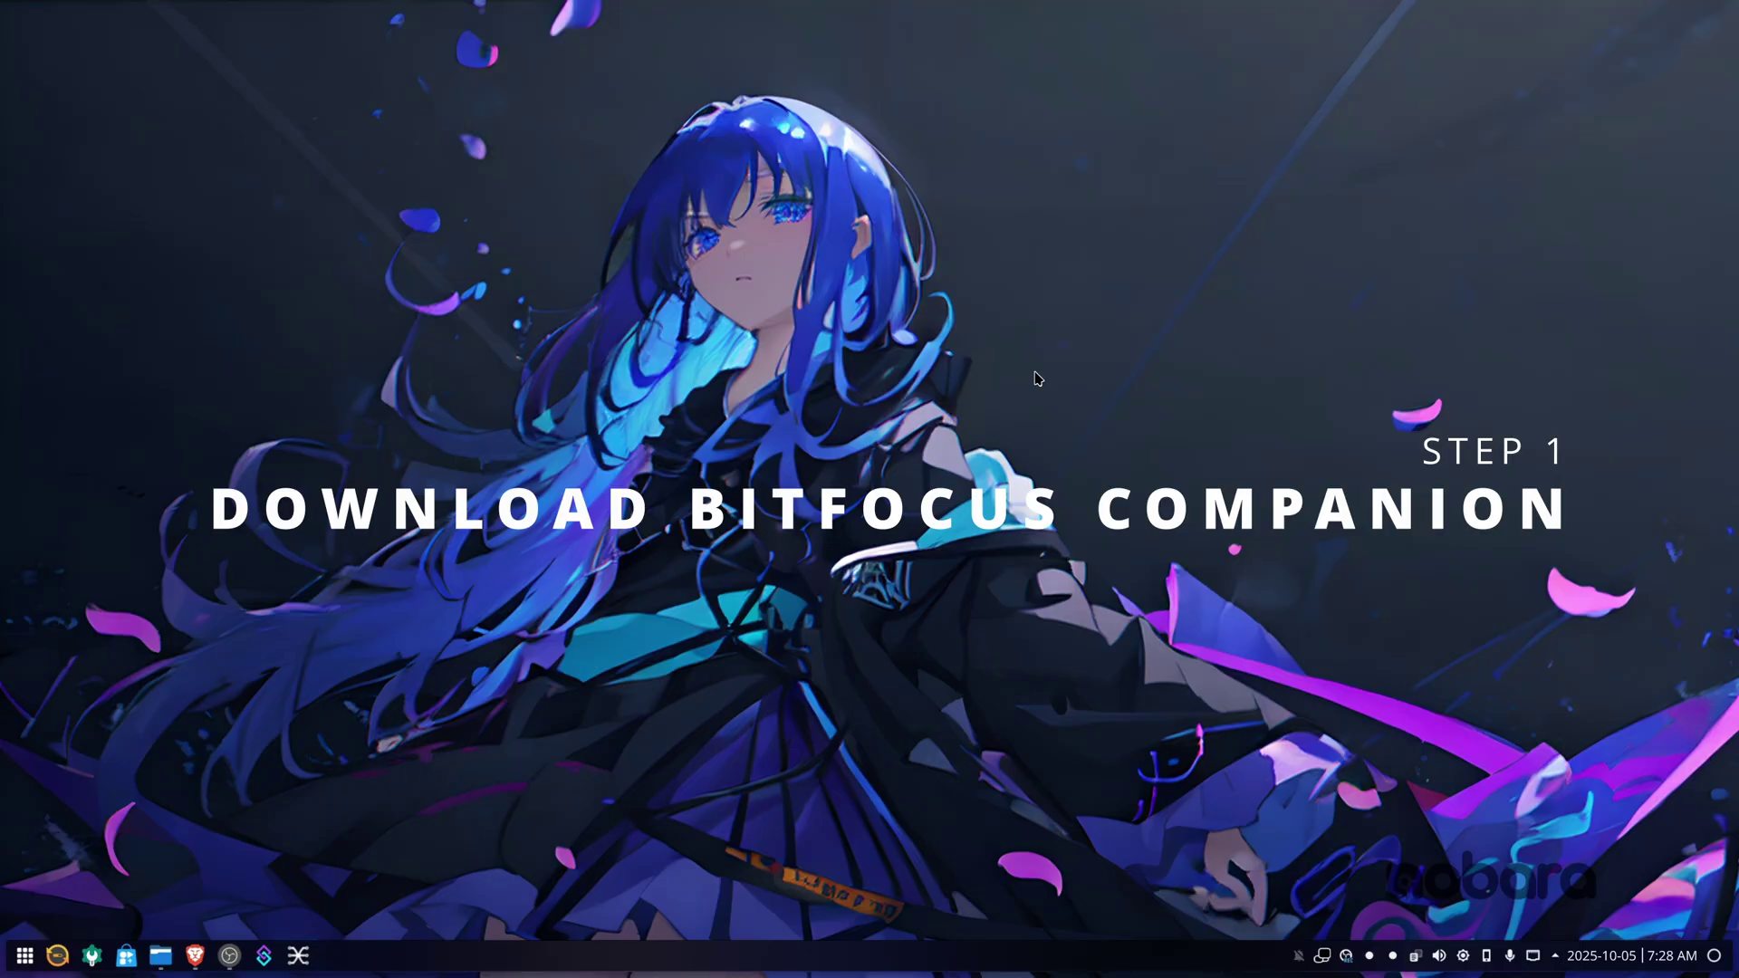
# Step: In the Brave browser, download Companion stable v4.1.1 as Linux .tgz from the Bitfocus website and save it to Downloads
pyautogui.click(195, 957)
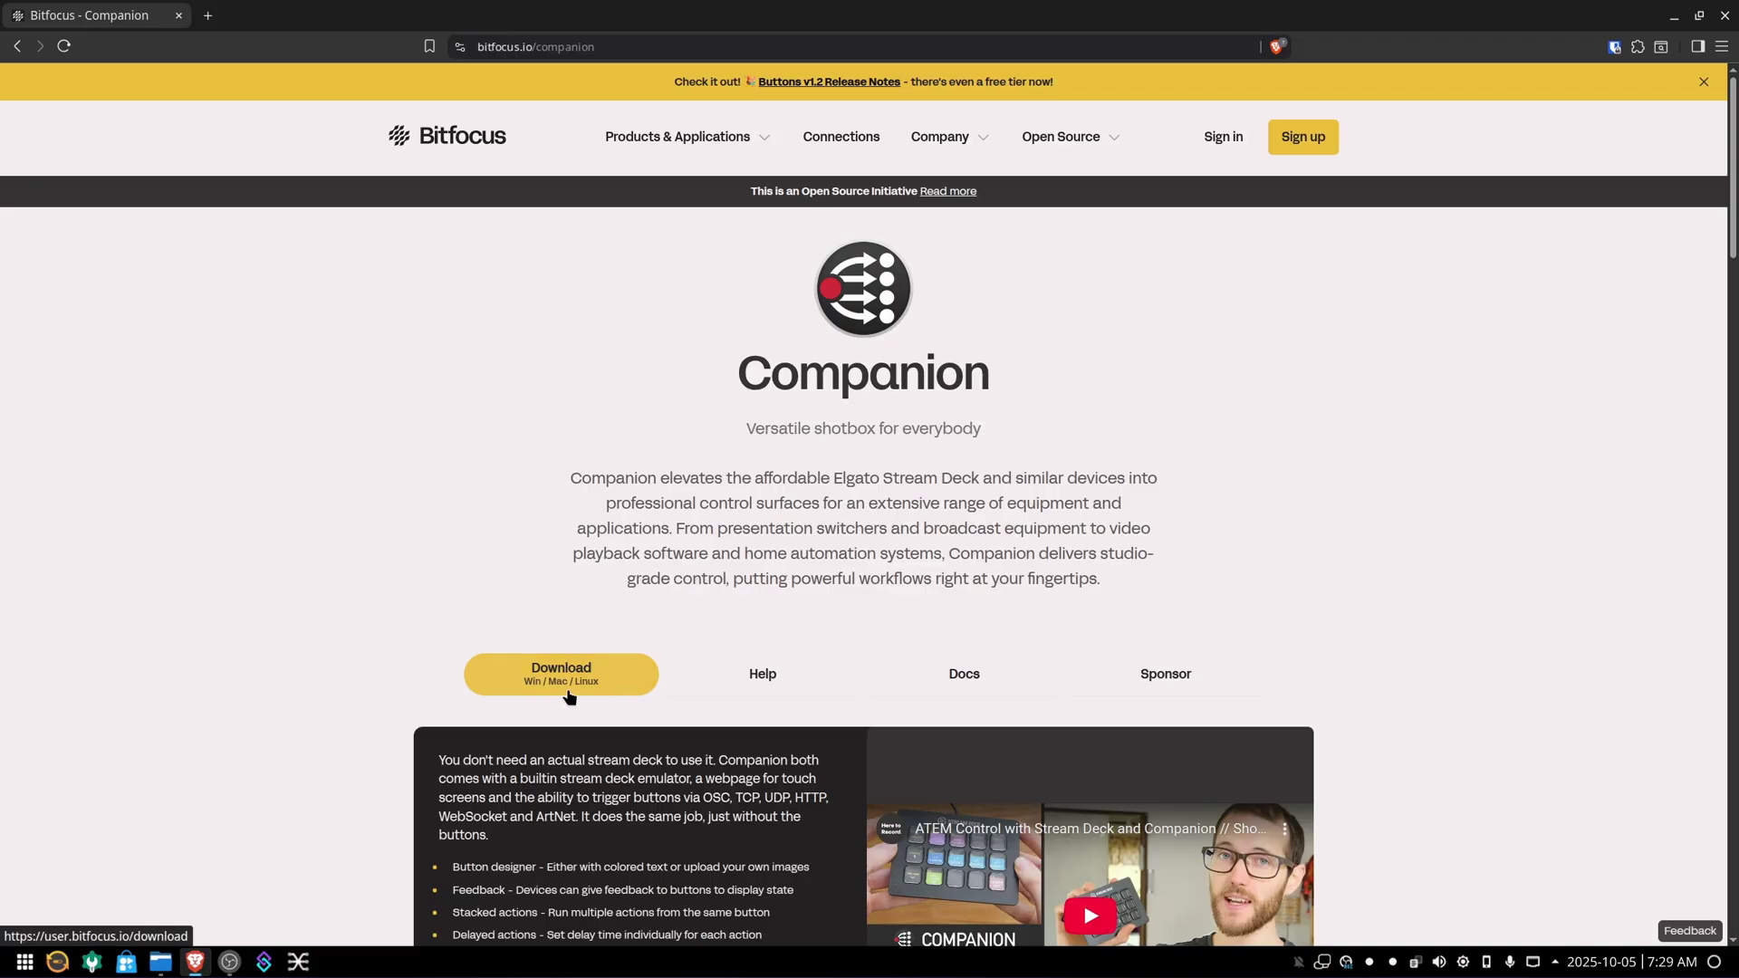
pyautogui.click(623, 671)
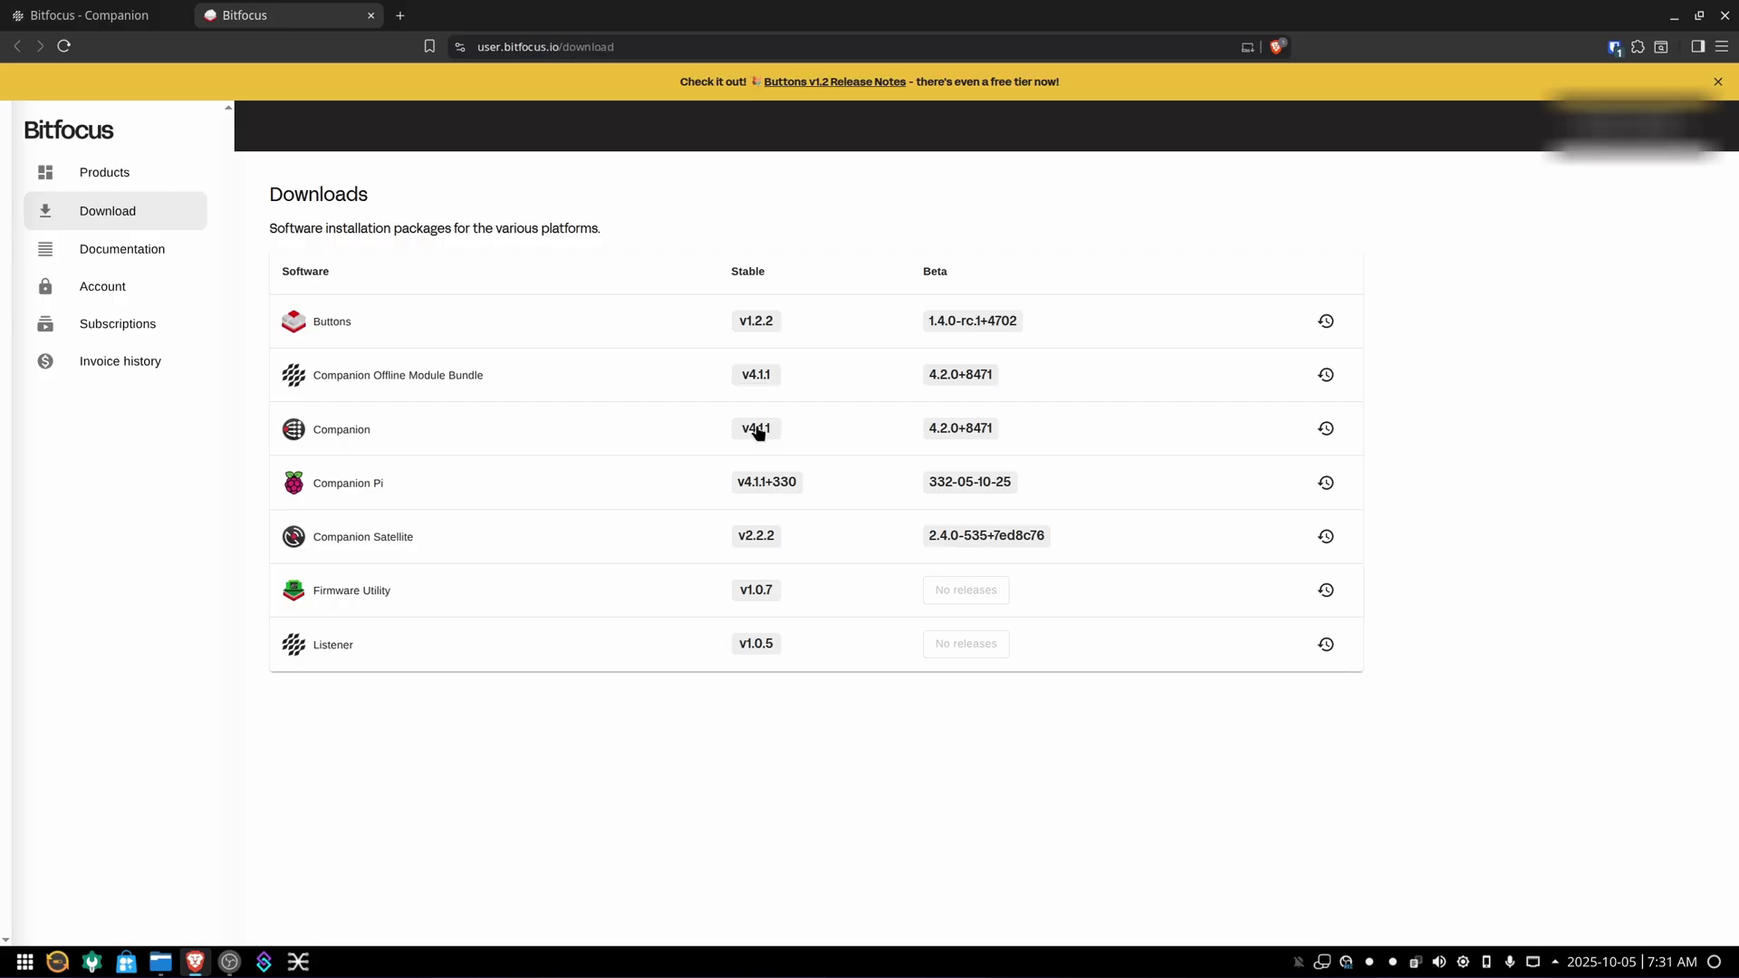
pyautogui.click(760, 432)
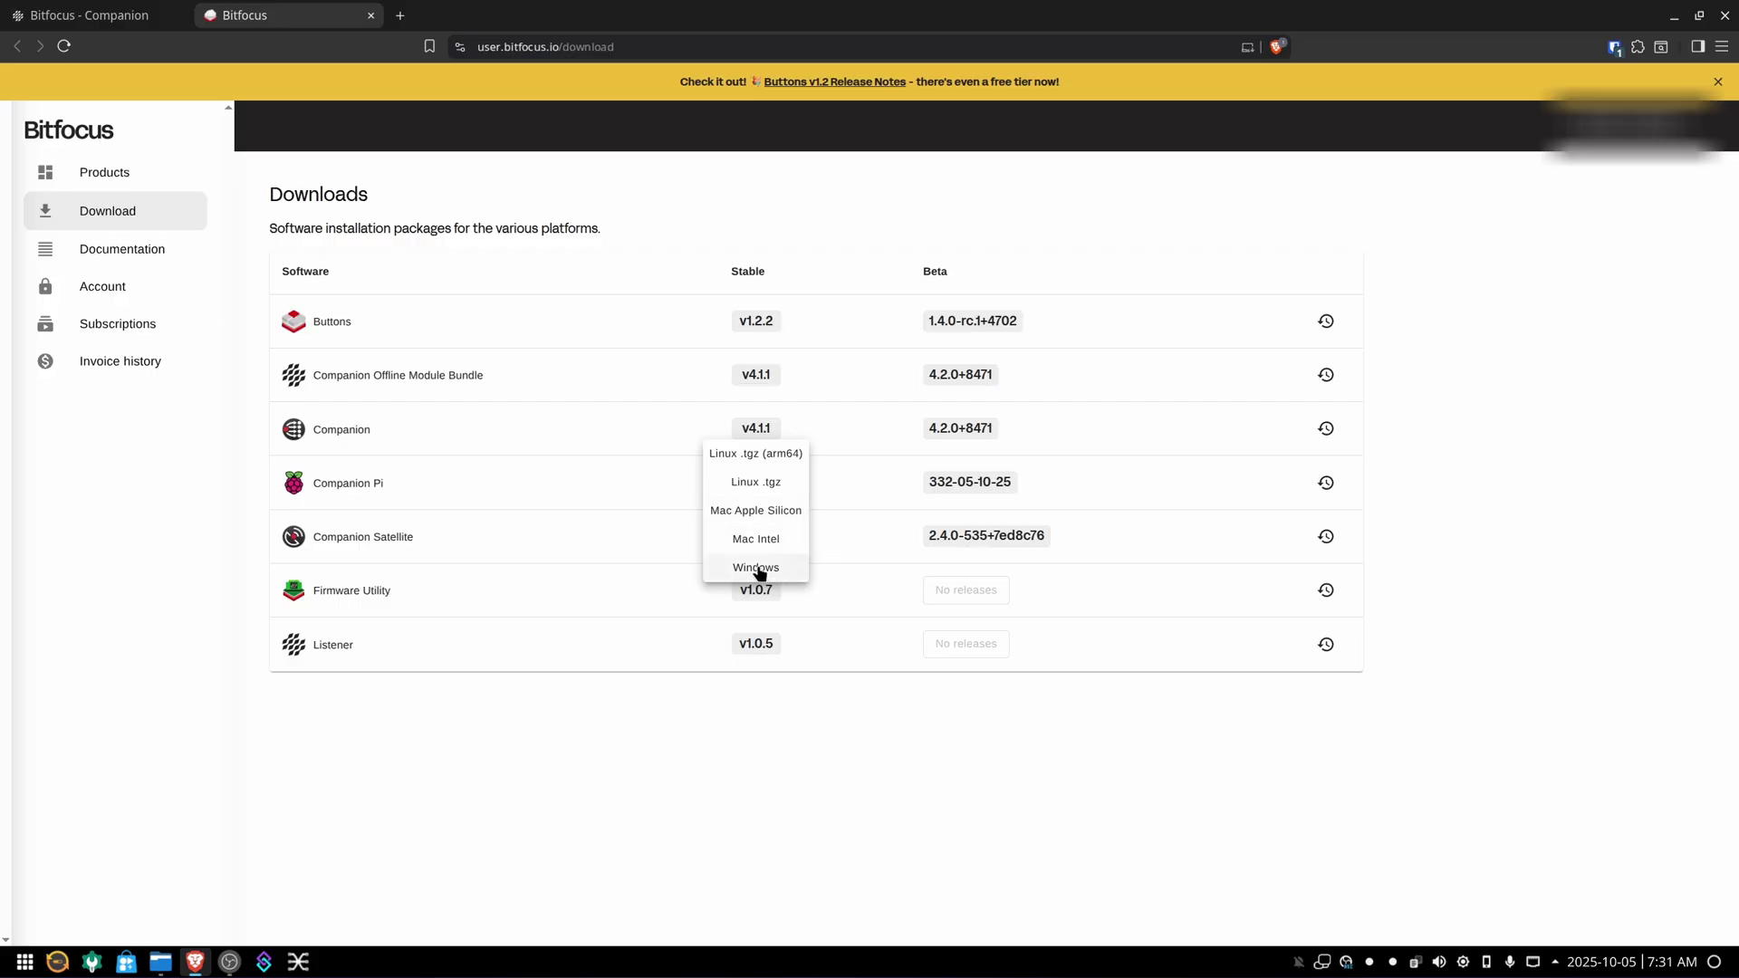
pyautogui.click(747, 488)
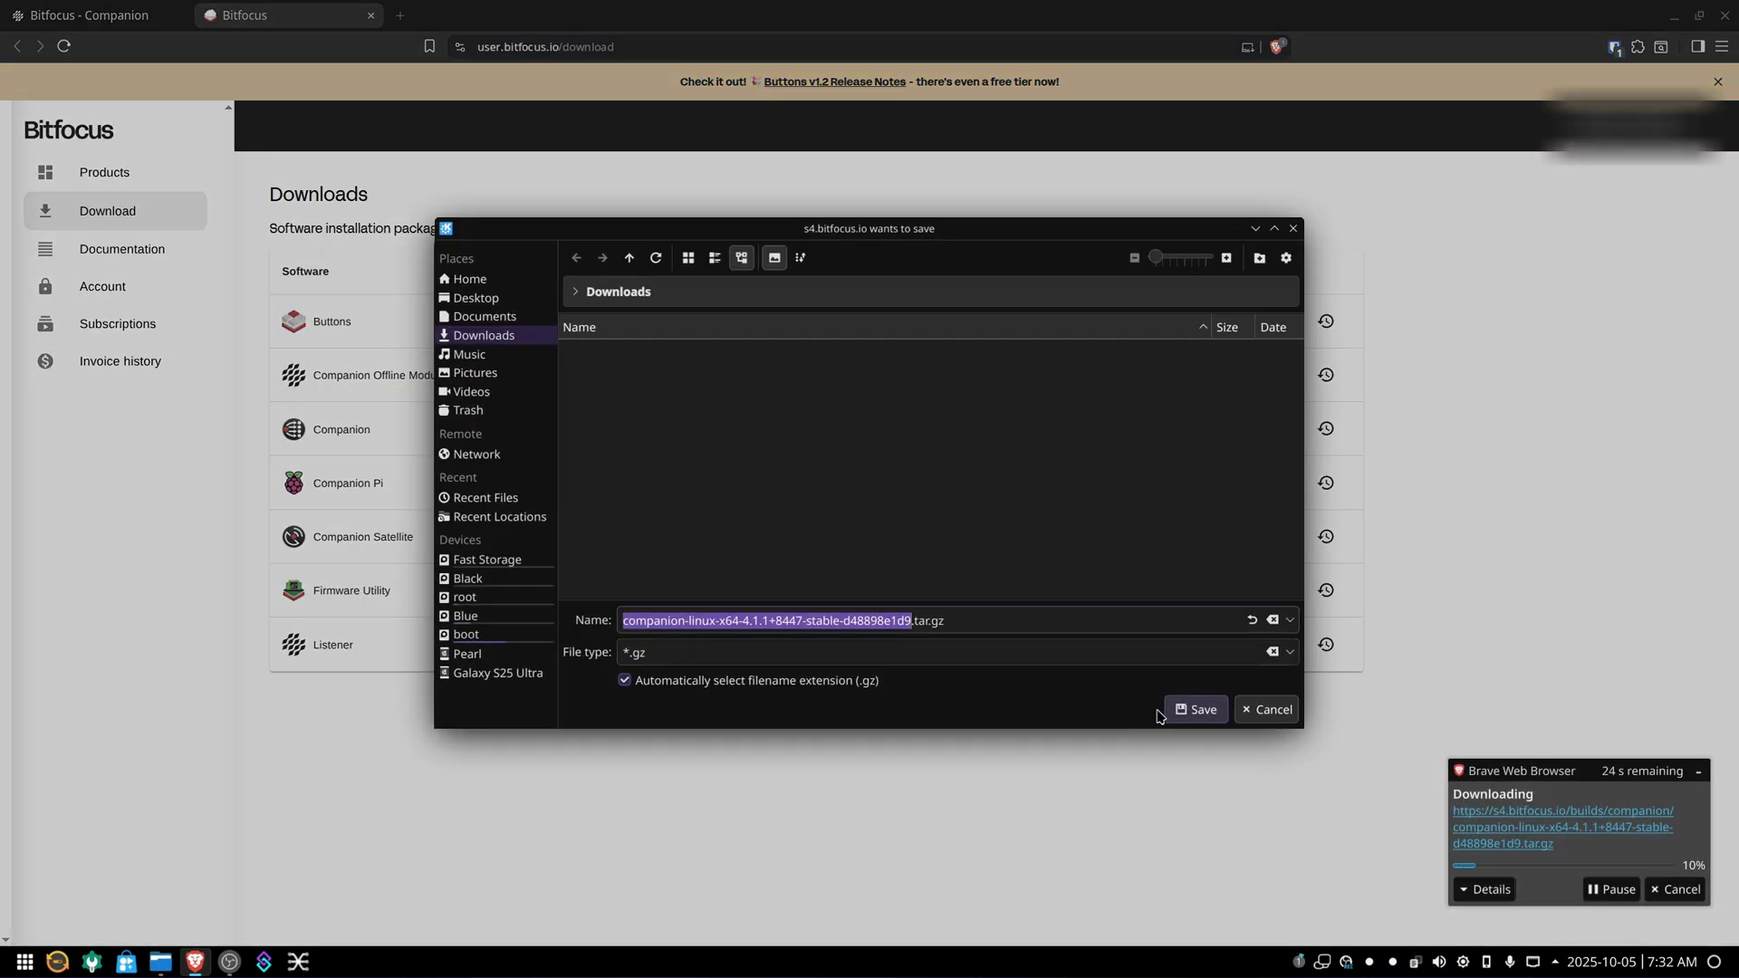
pyautogui.click(1194, 710)
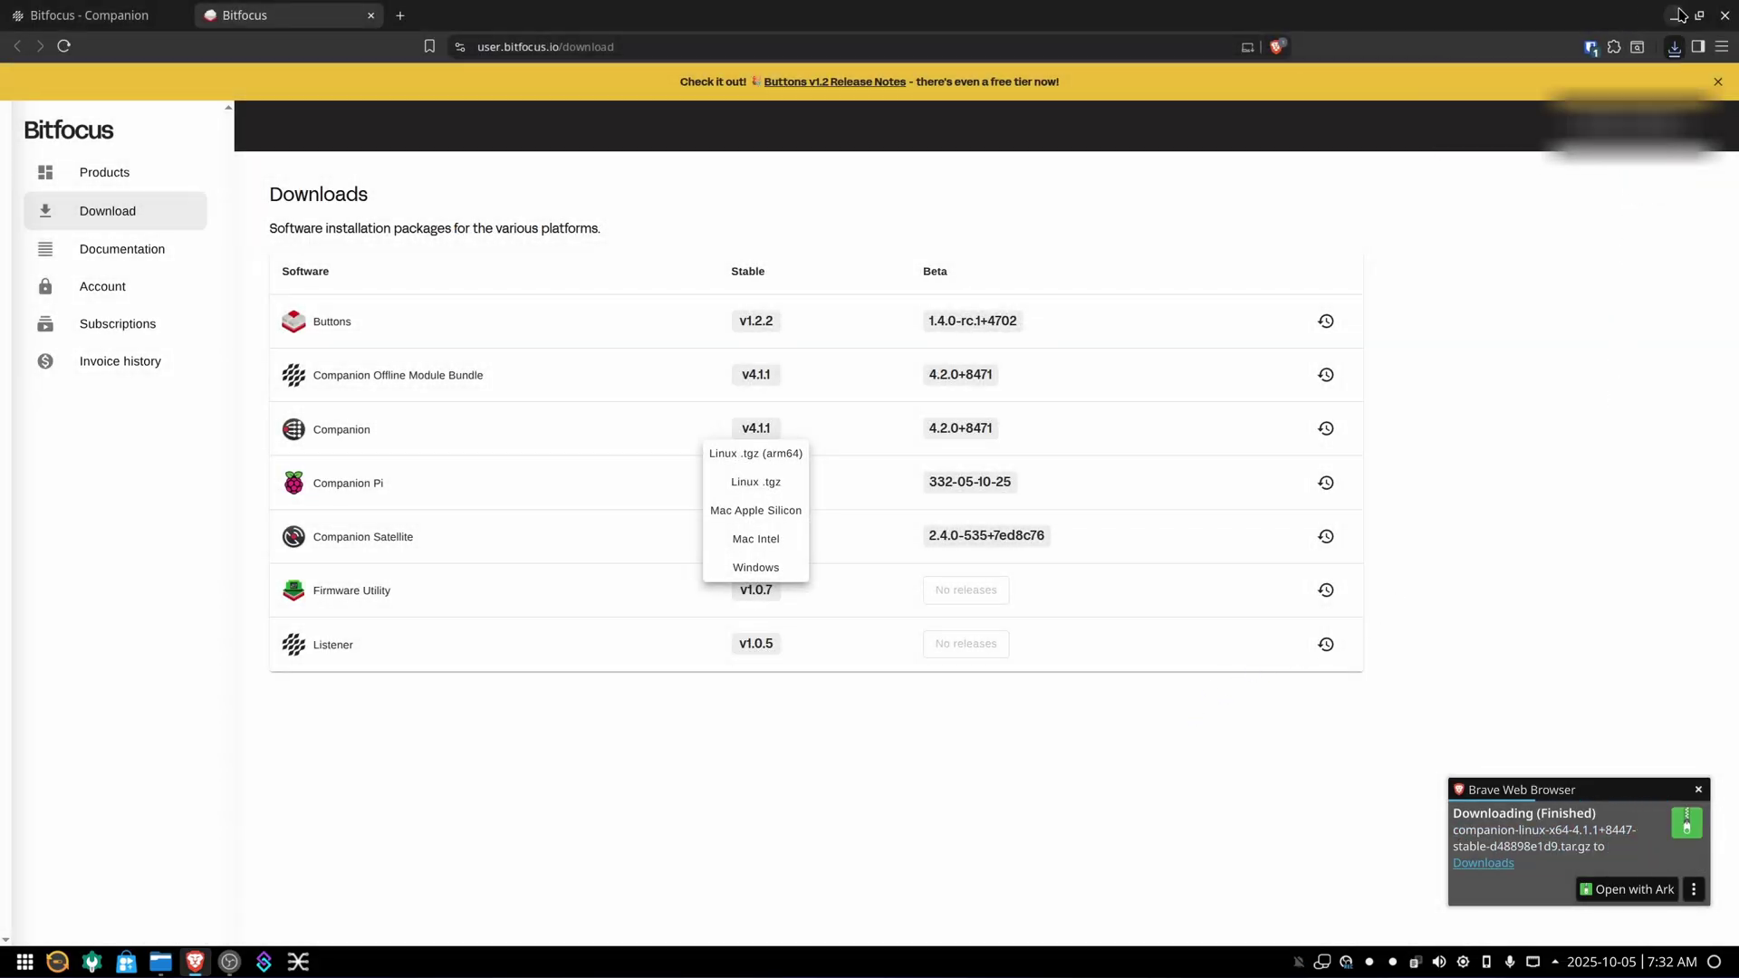
# Step: Switch to the Dolphin file manager and extract the downloaded Companion archive directly into the Downloads folder
pyautogui.click(1678, 15)
pyautogui.click(160, 956)
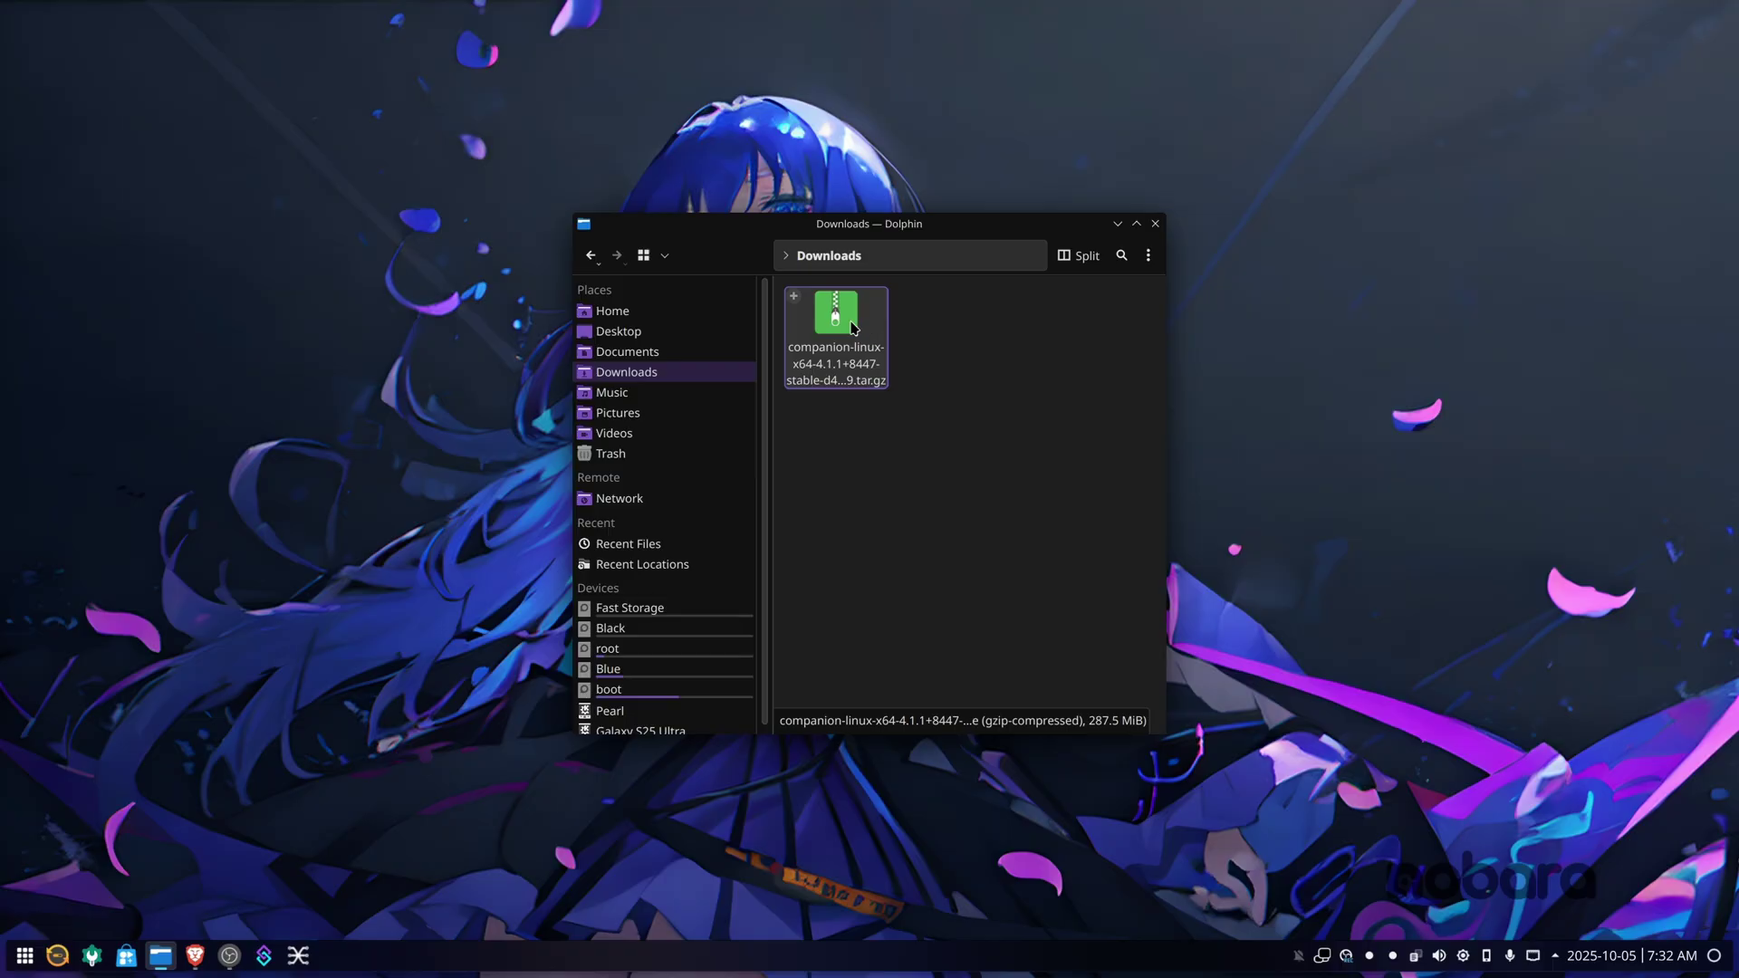
pyautogui.rightClick(844, 321)
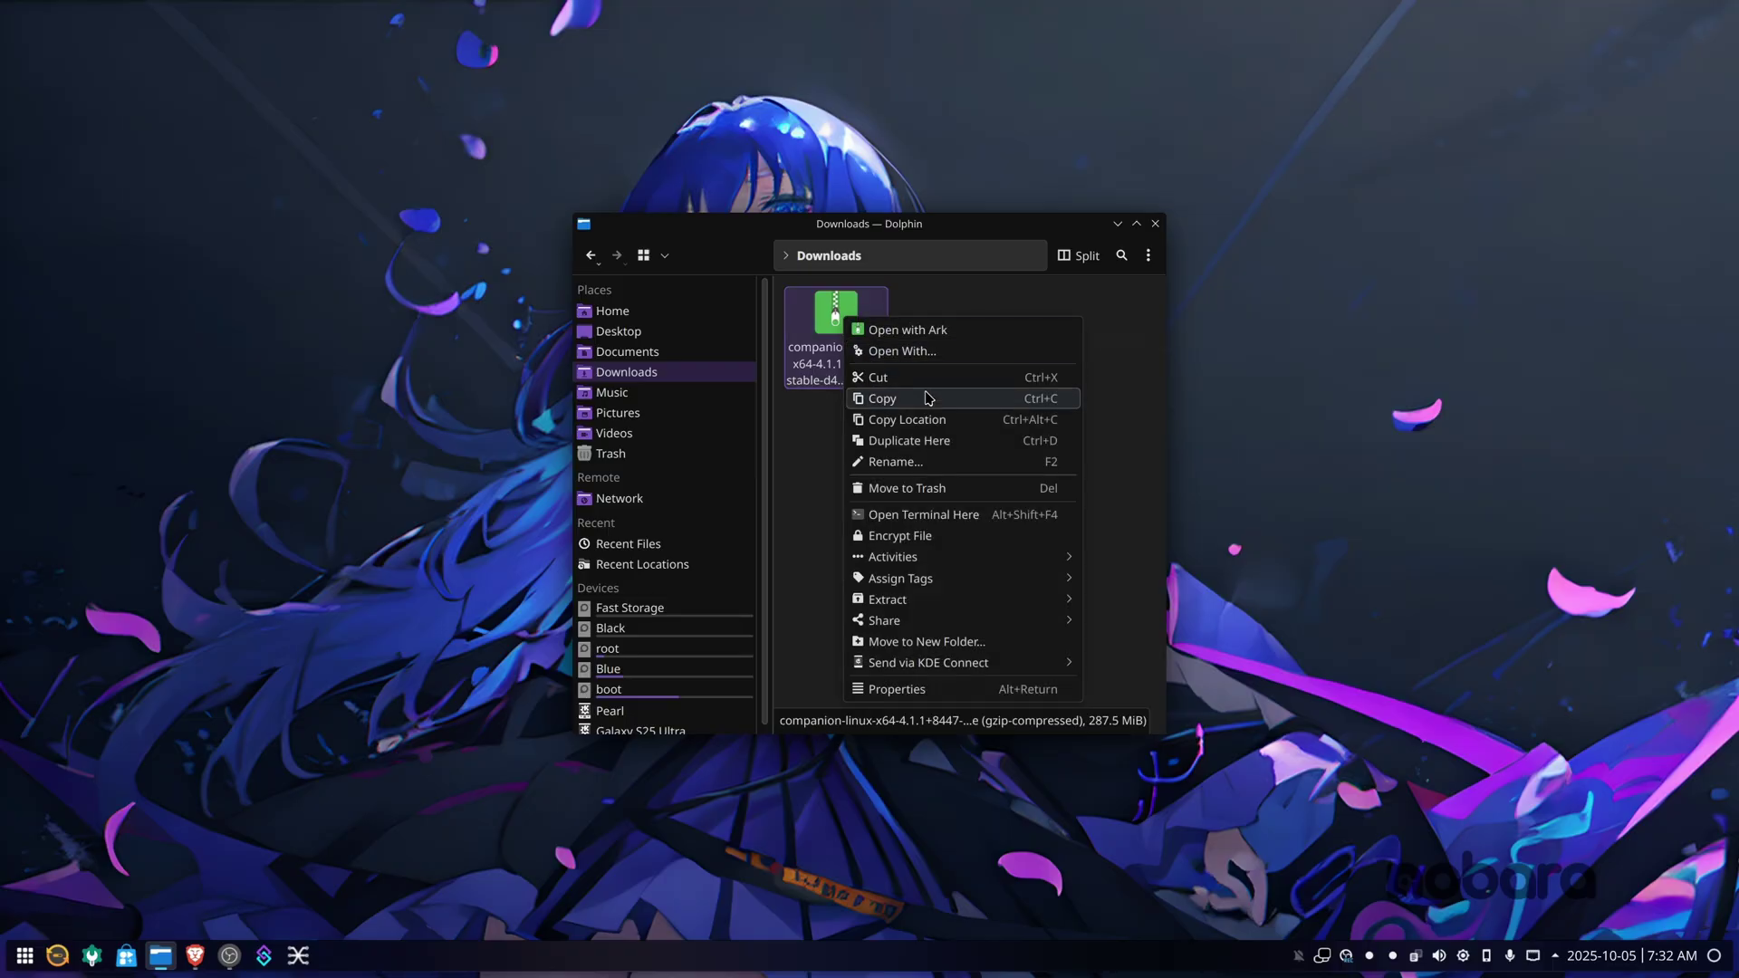
pyautogui.moveTo(967, 607)
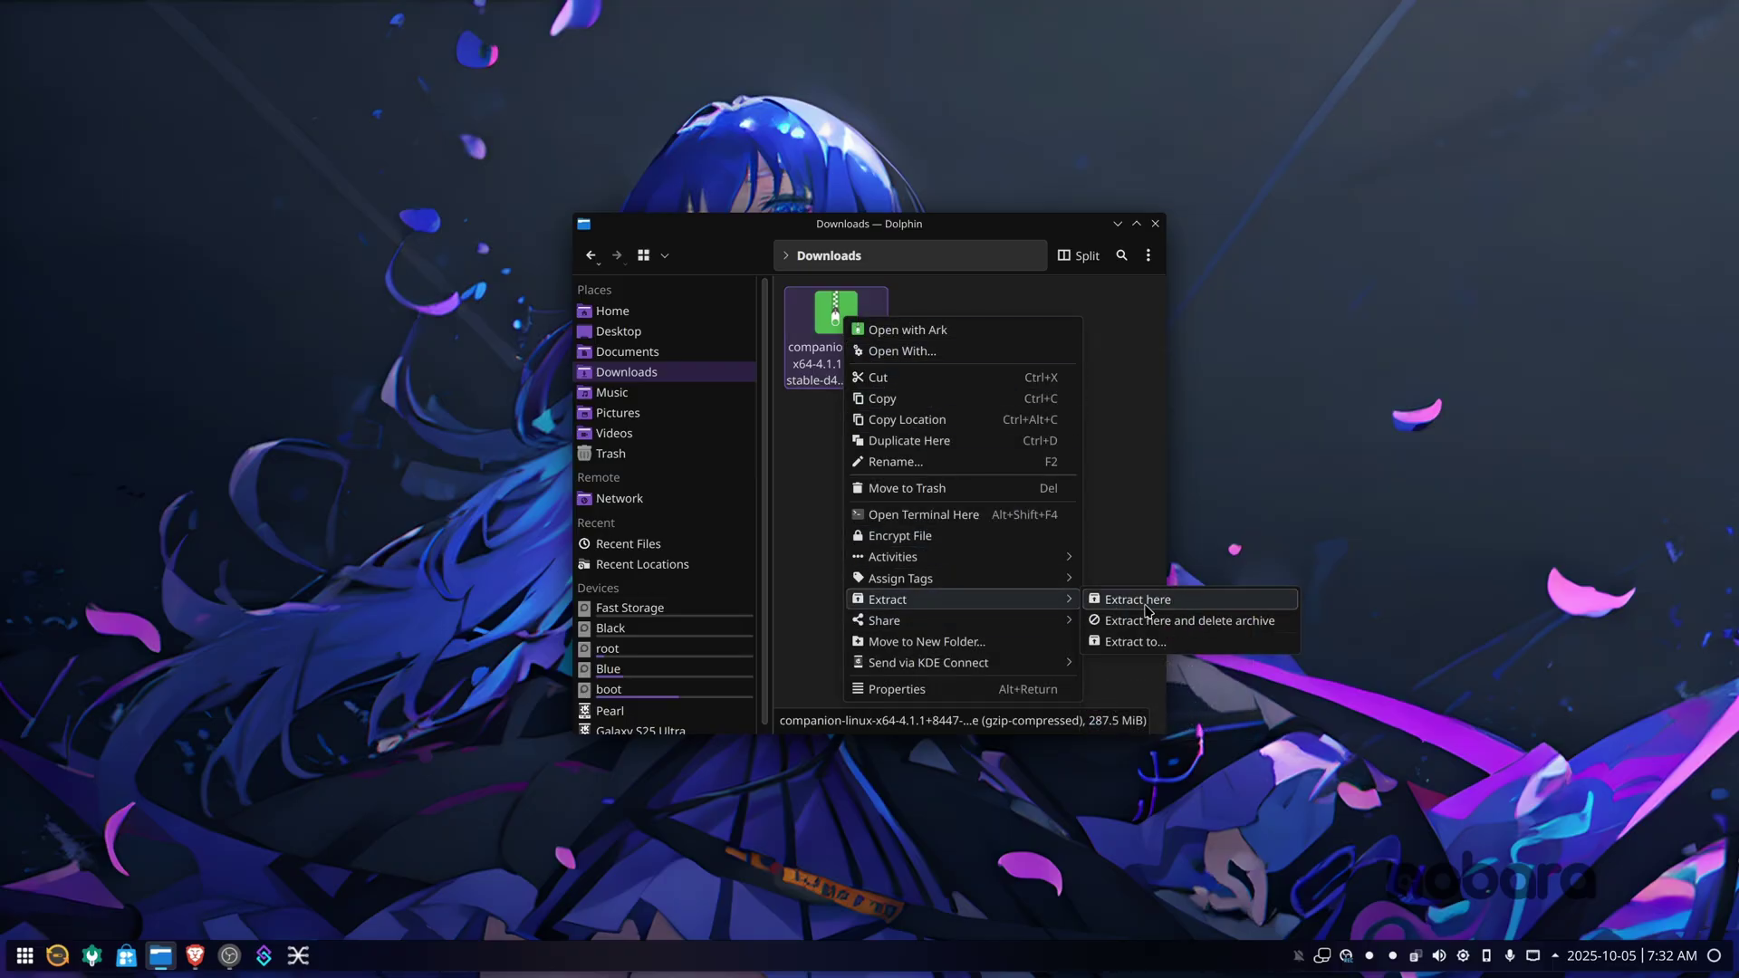
pyautogui.click(1147, 600)
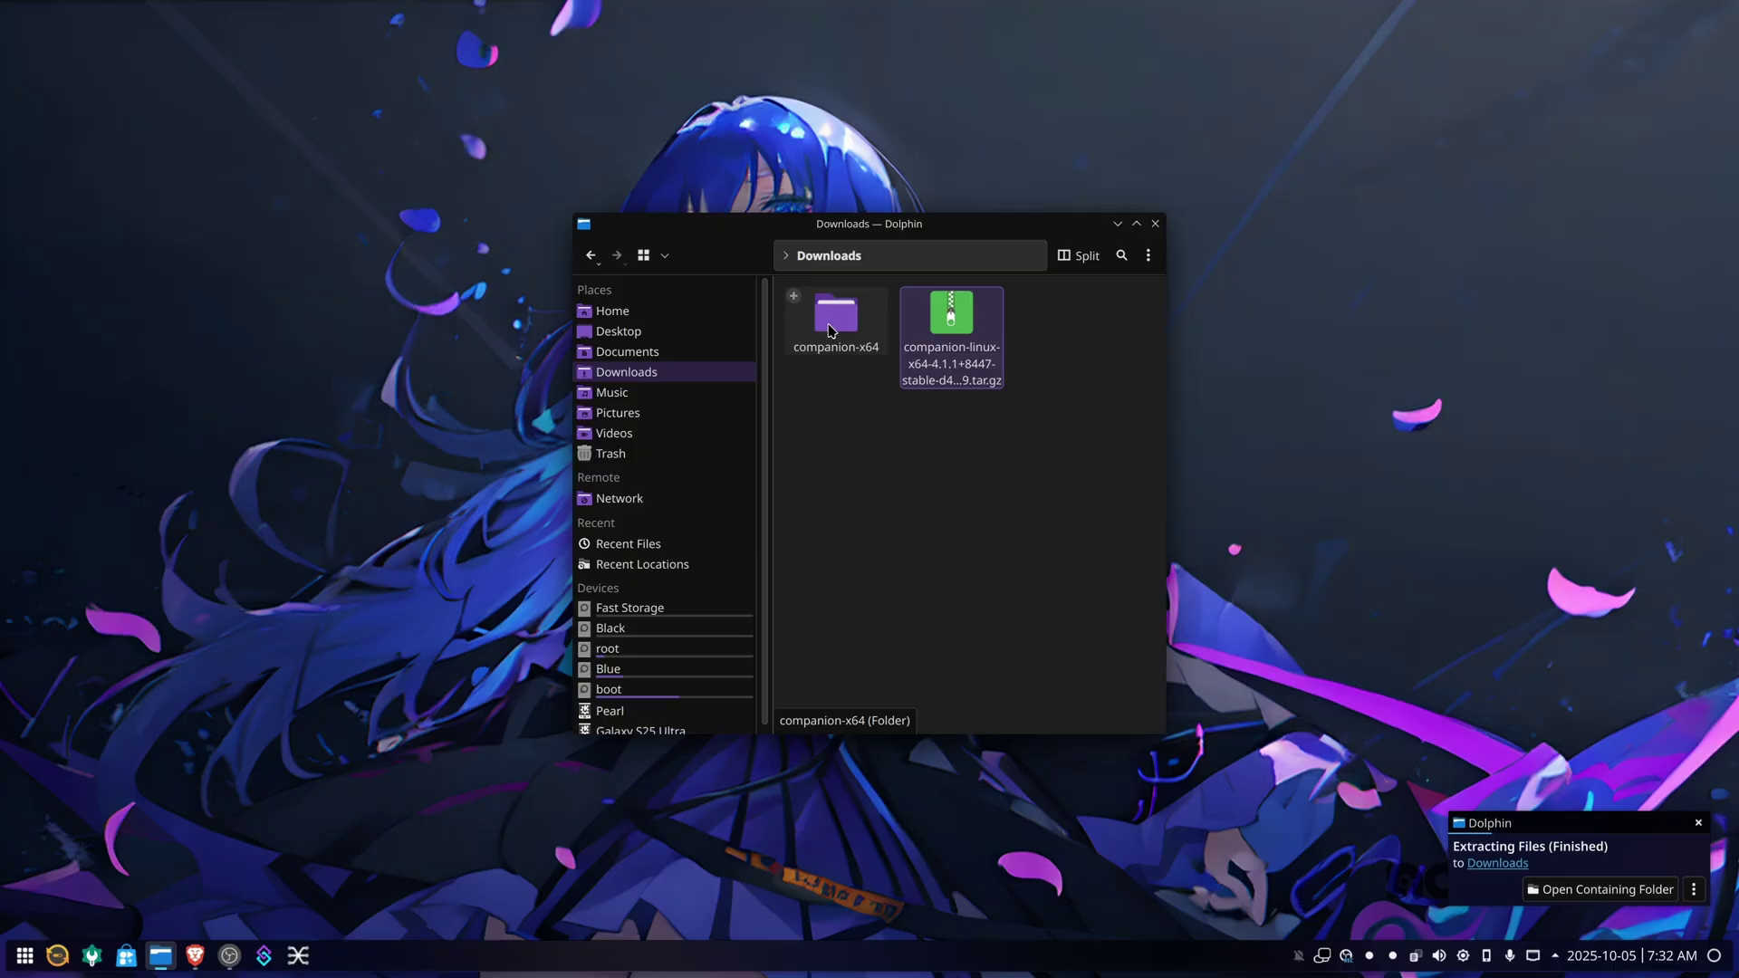
# Step: Run companion-launcher from the extracted companion-x64 folder, continuing with an empty configuration, and close the file manager
pyautogui.doubleClick(830, 330)
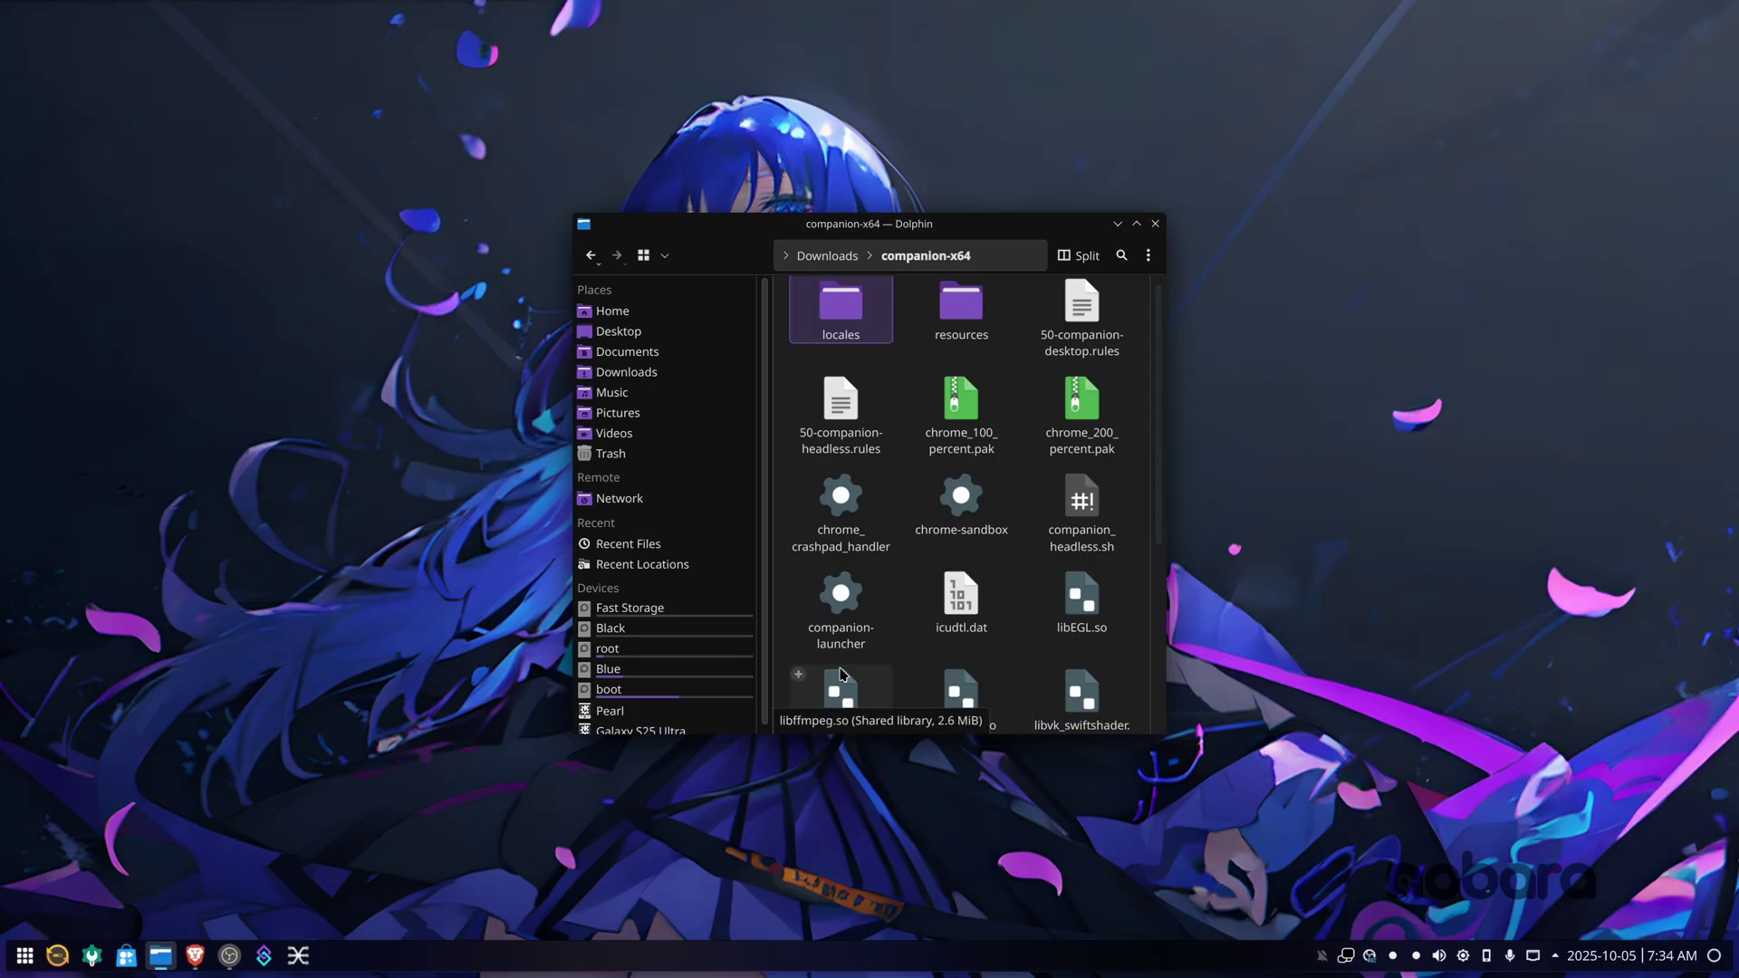
pyautogui.click(853, 603)
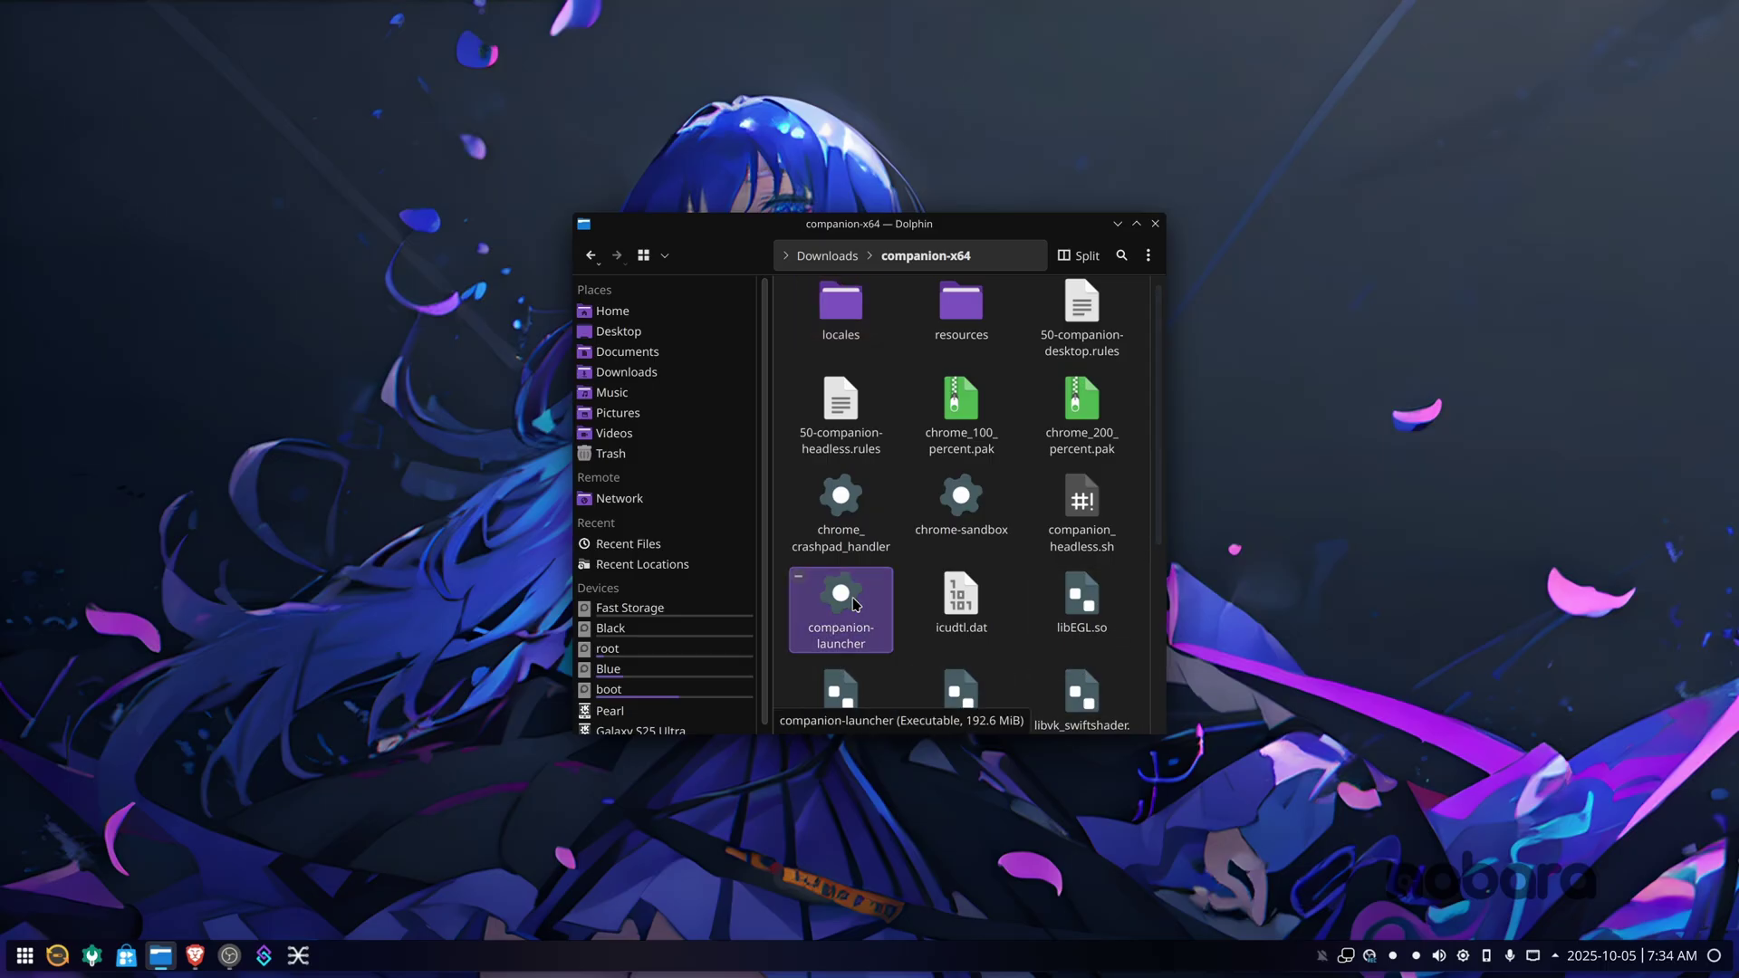
pyautogui.doubleClick(842, 595)
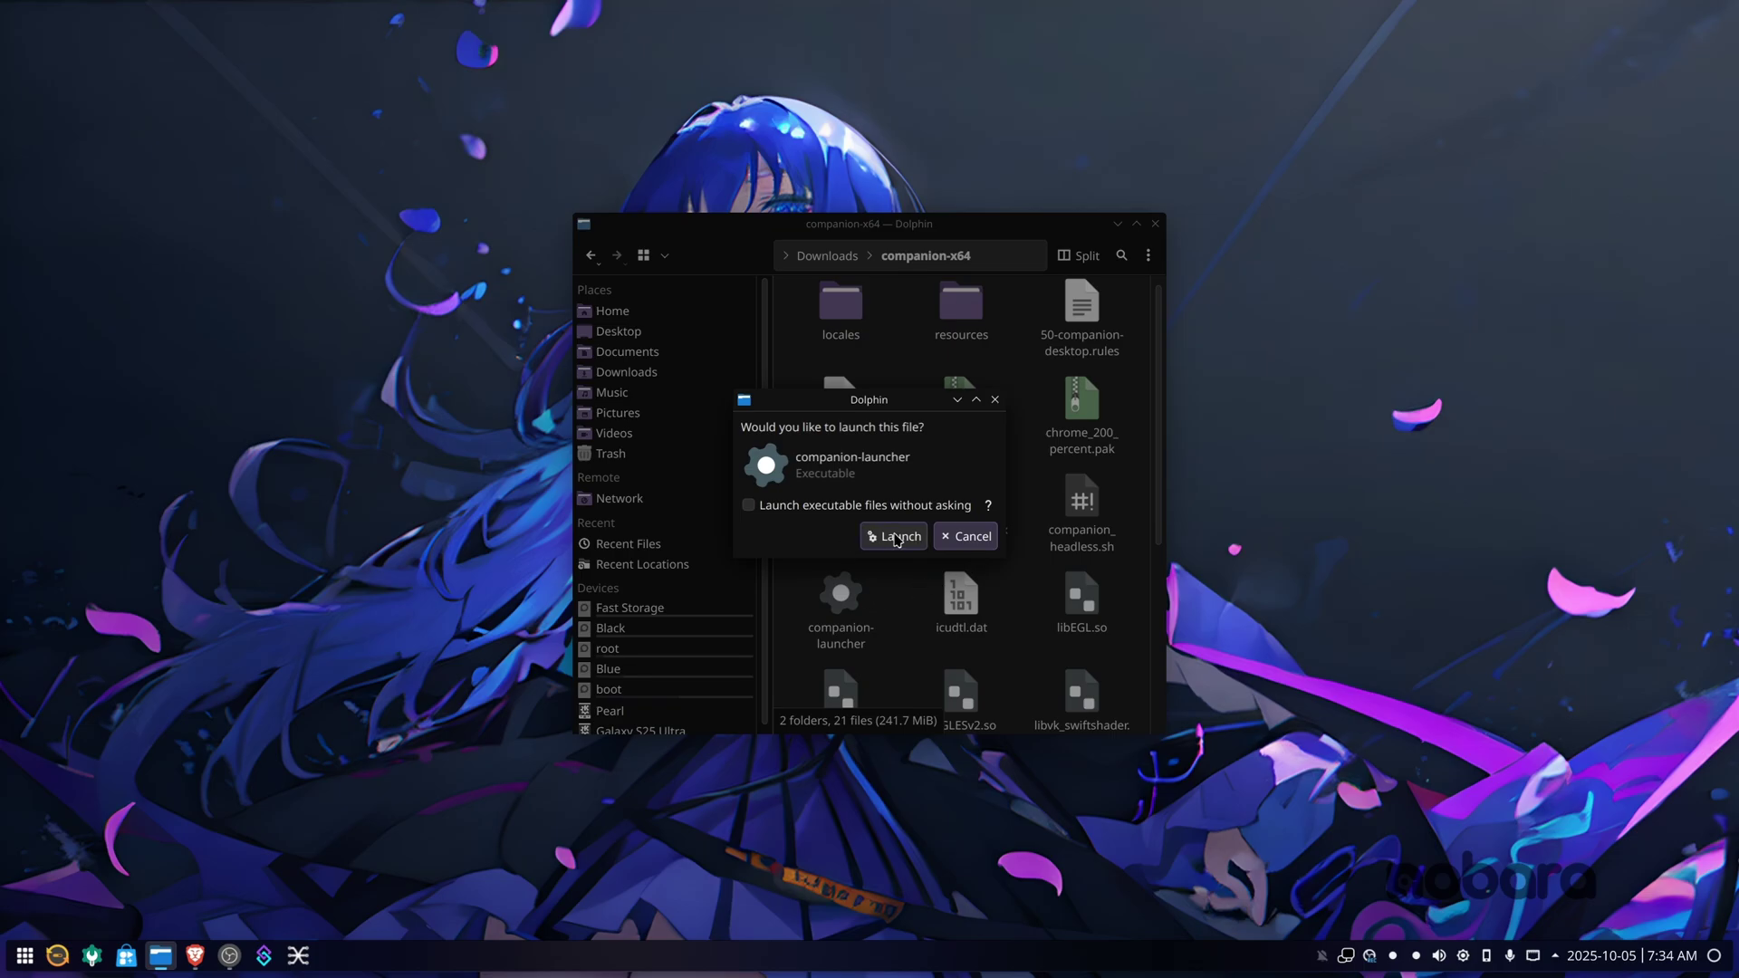
pyautogui.click(895, 539)
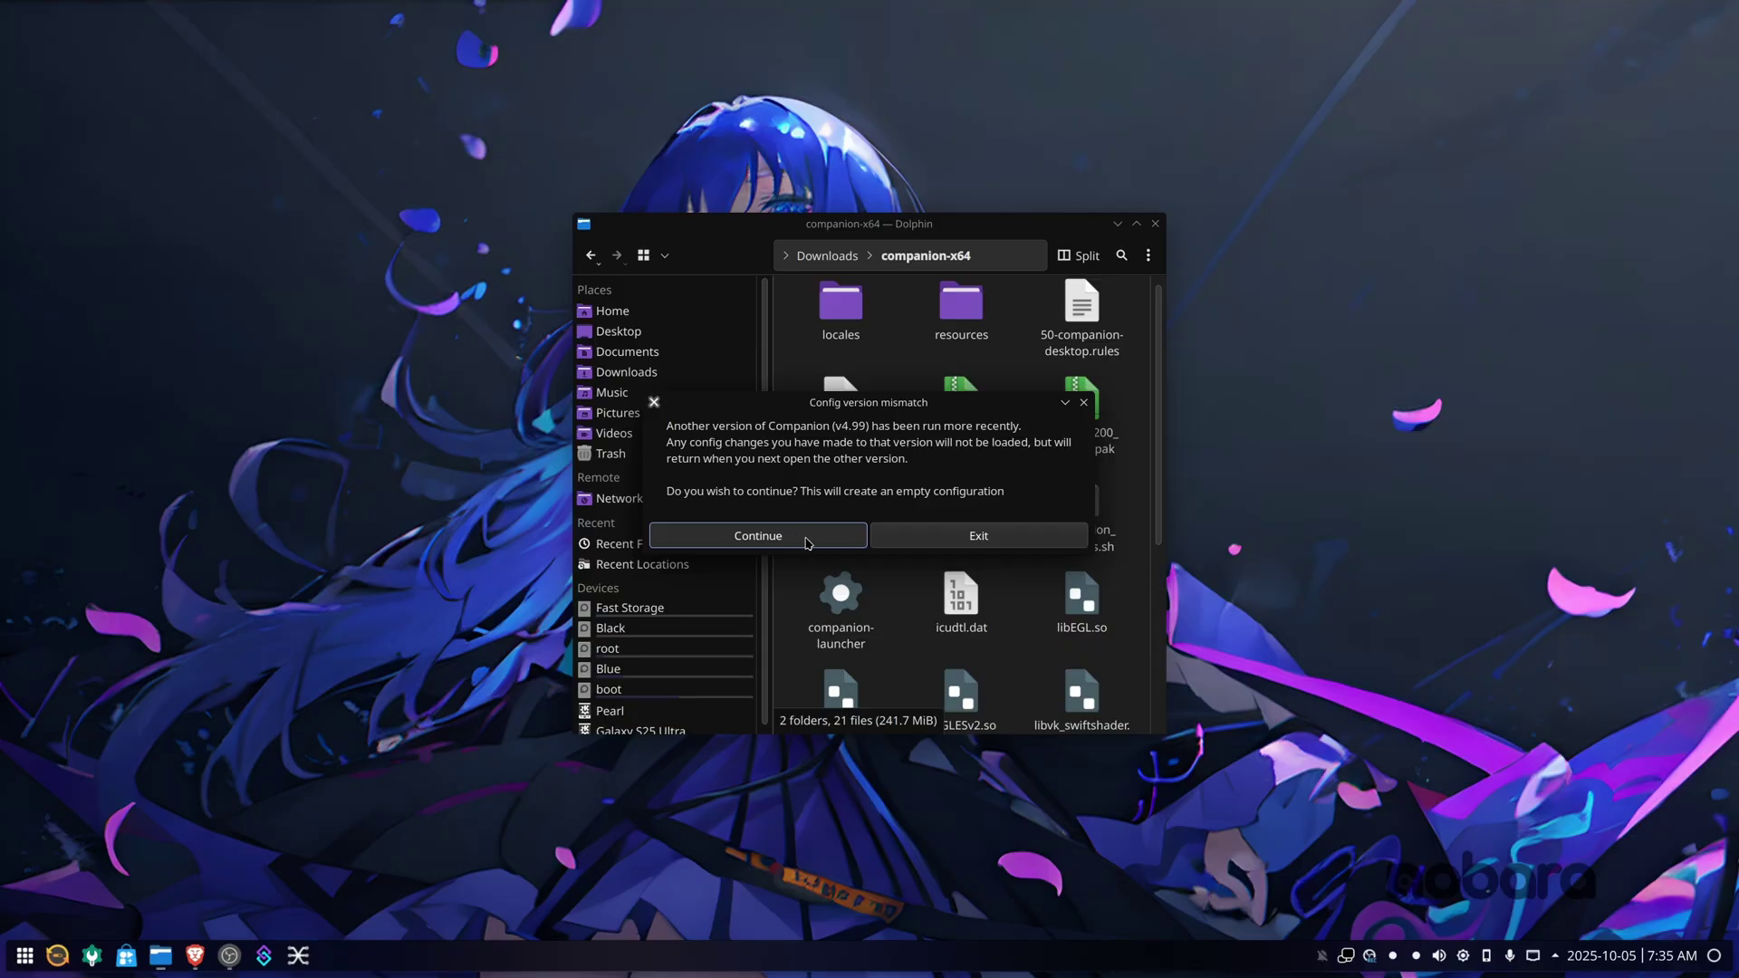
pyautogui.click(807, 542)
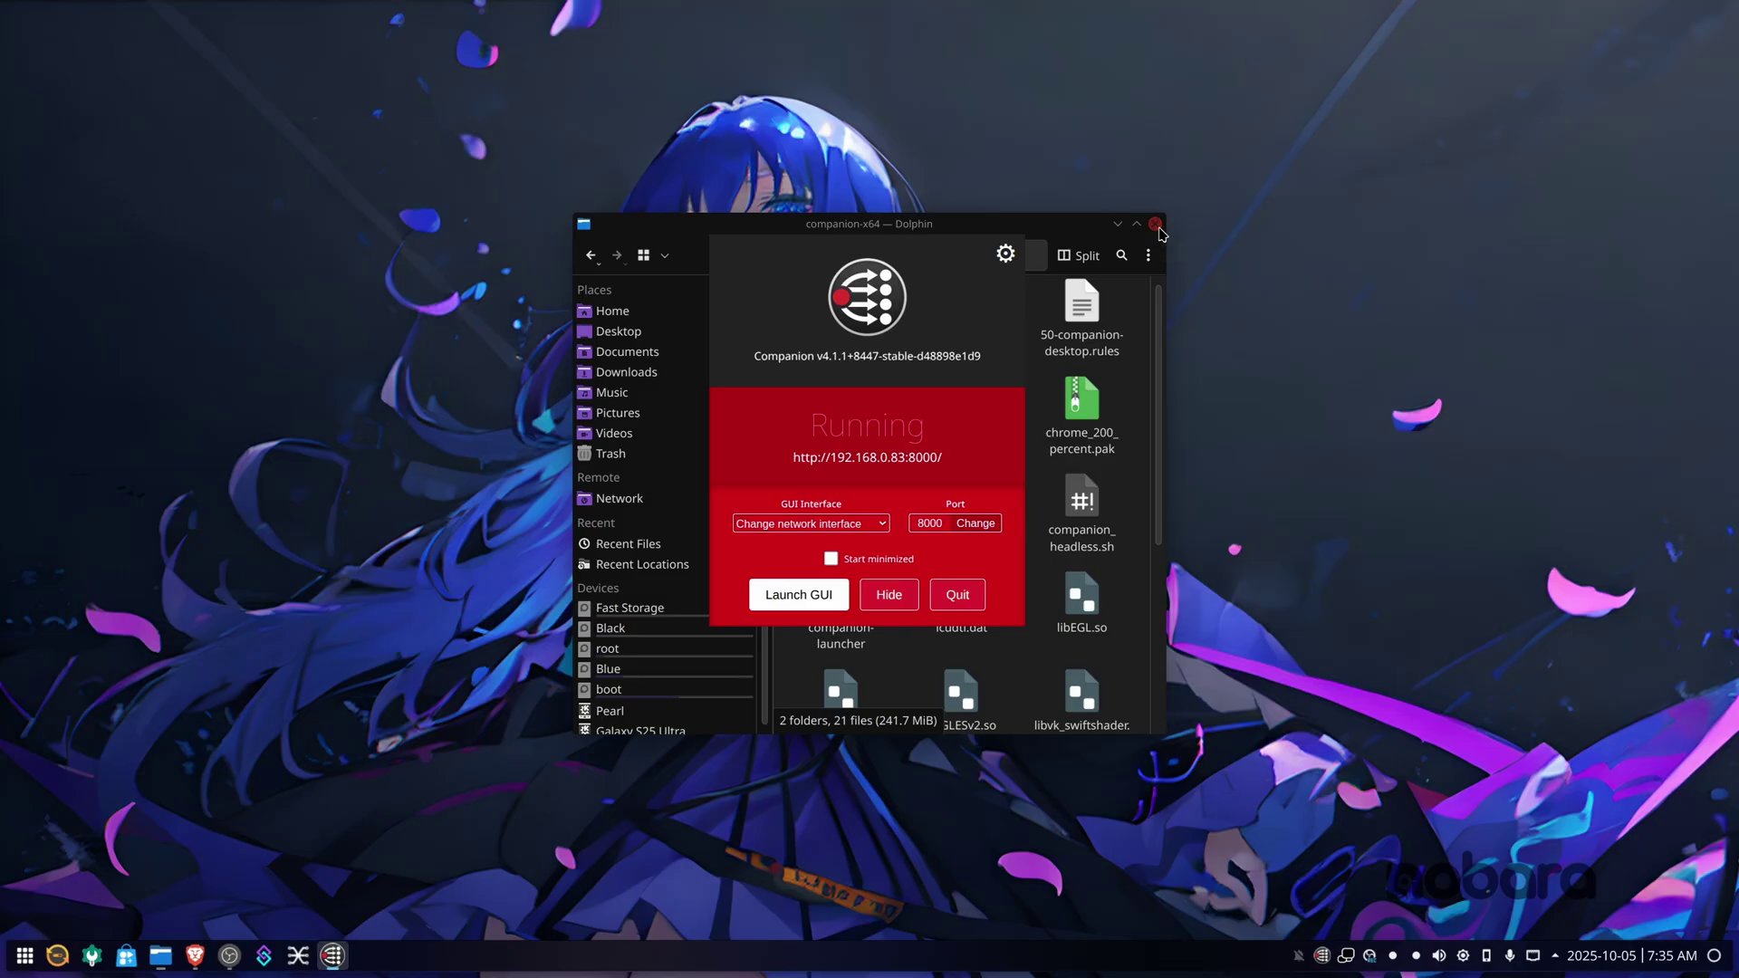
pyautogui.click(1156, 223)
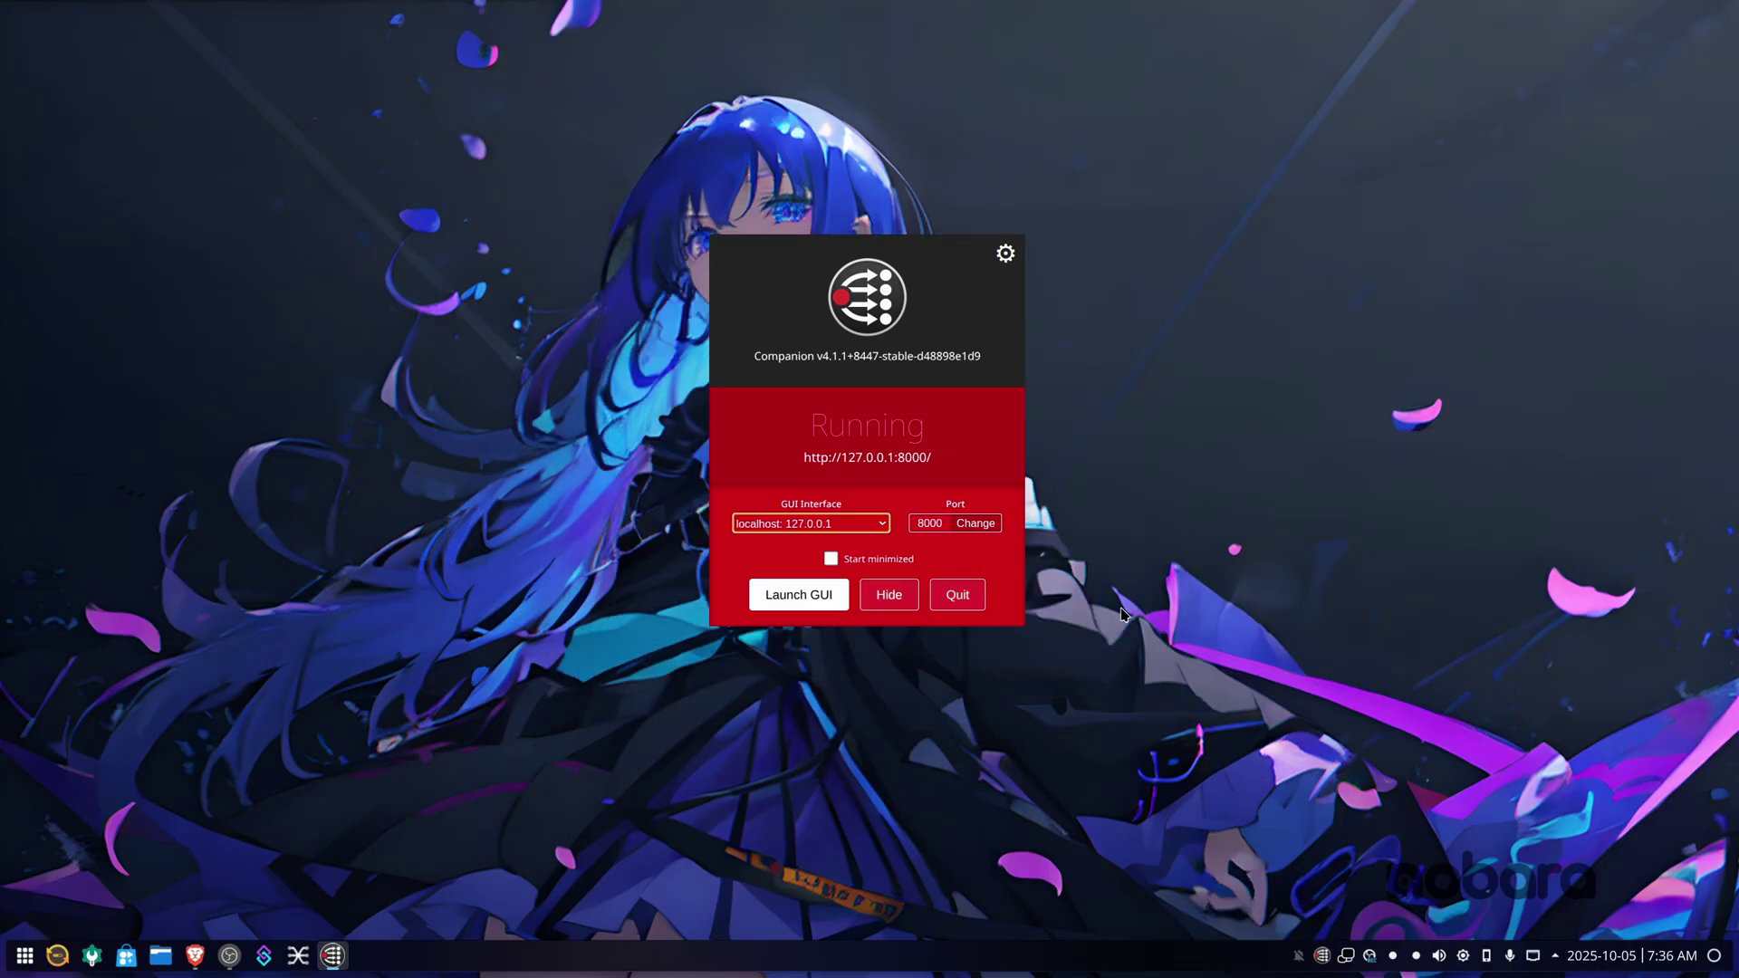
# Step: Set the GUI interface to enp42s0: 192.168.0.83 (wired) and launch the Companion web GUI, dismissing the What's New notes
pyautogui.click(887, 528)
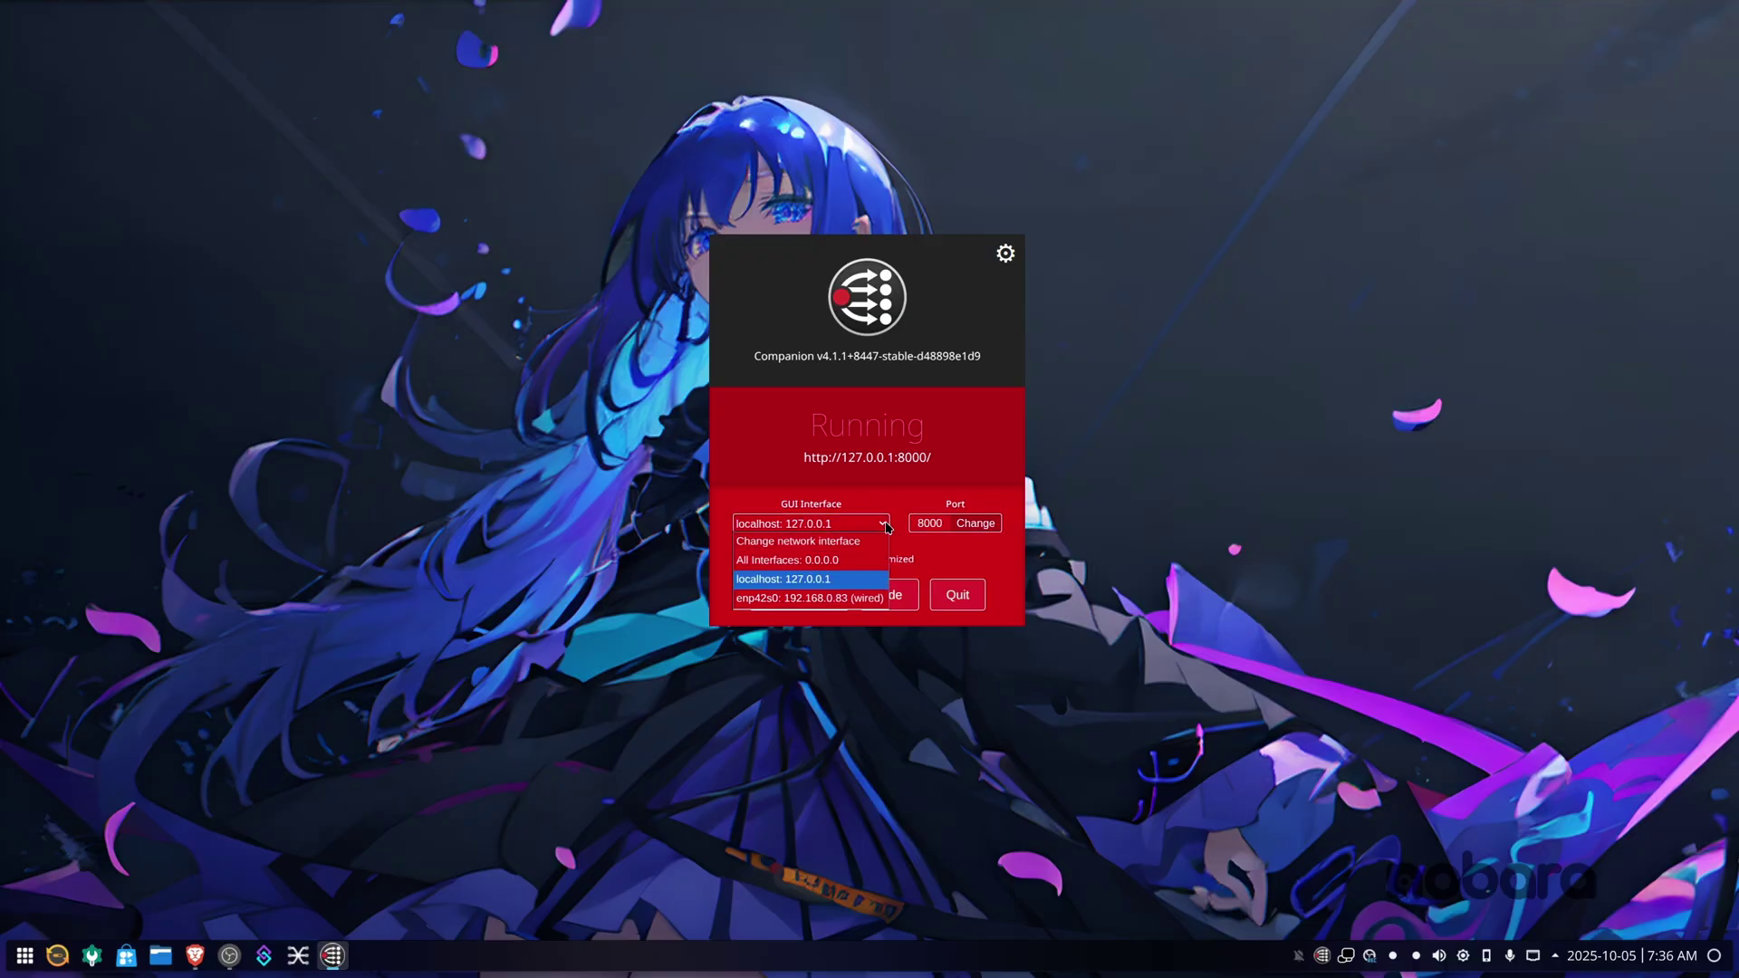
pyautogui.click(819, 599)
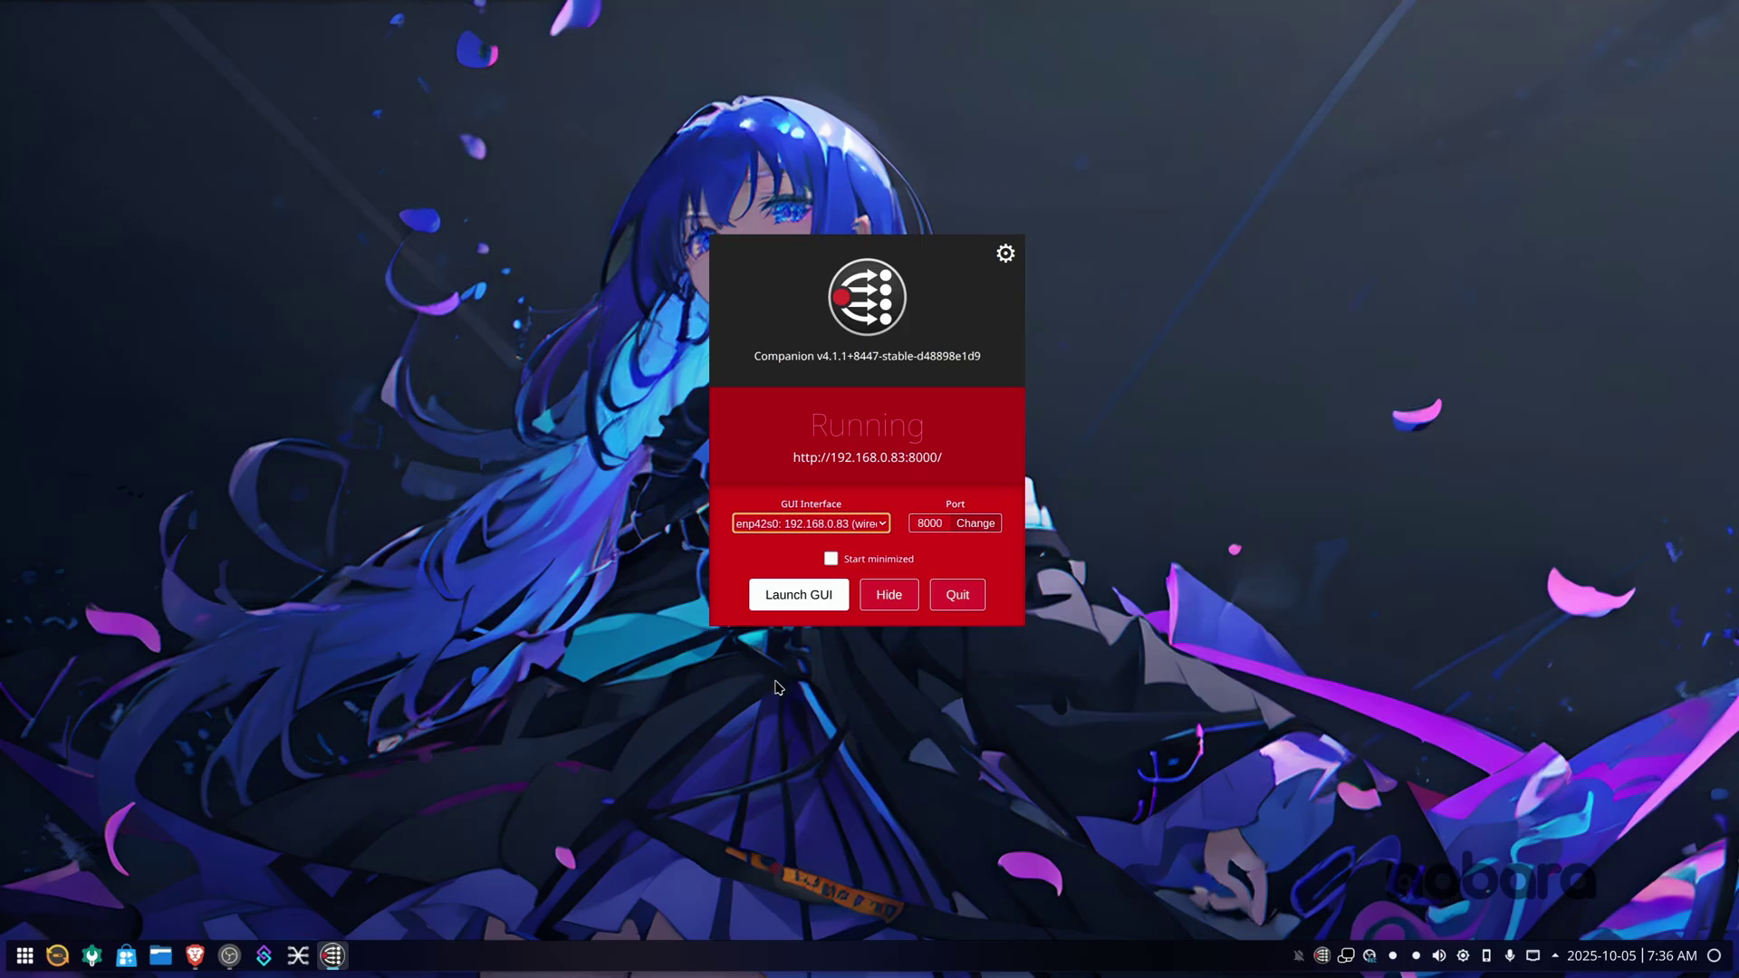
pyautogui.click(1183, 397)
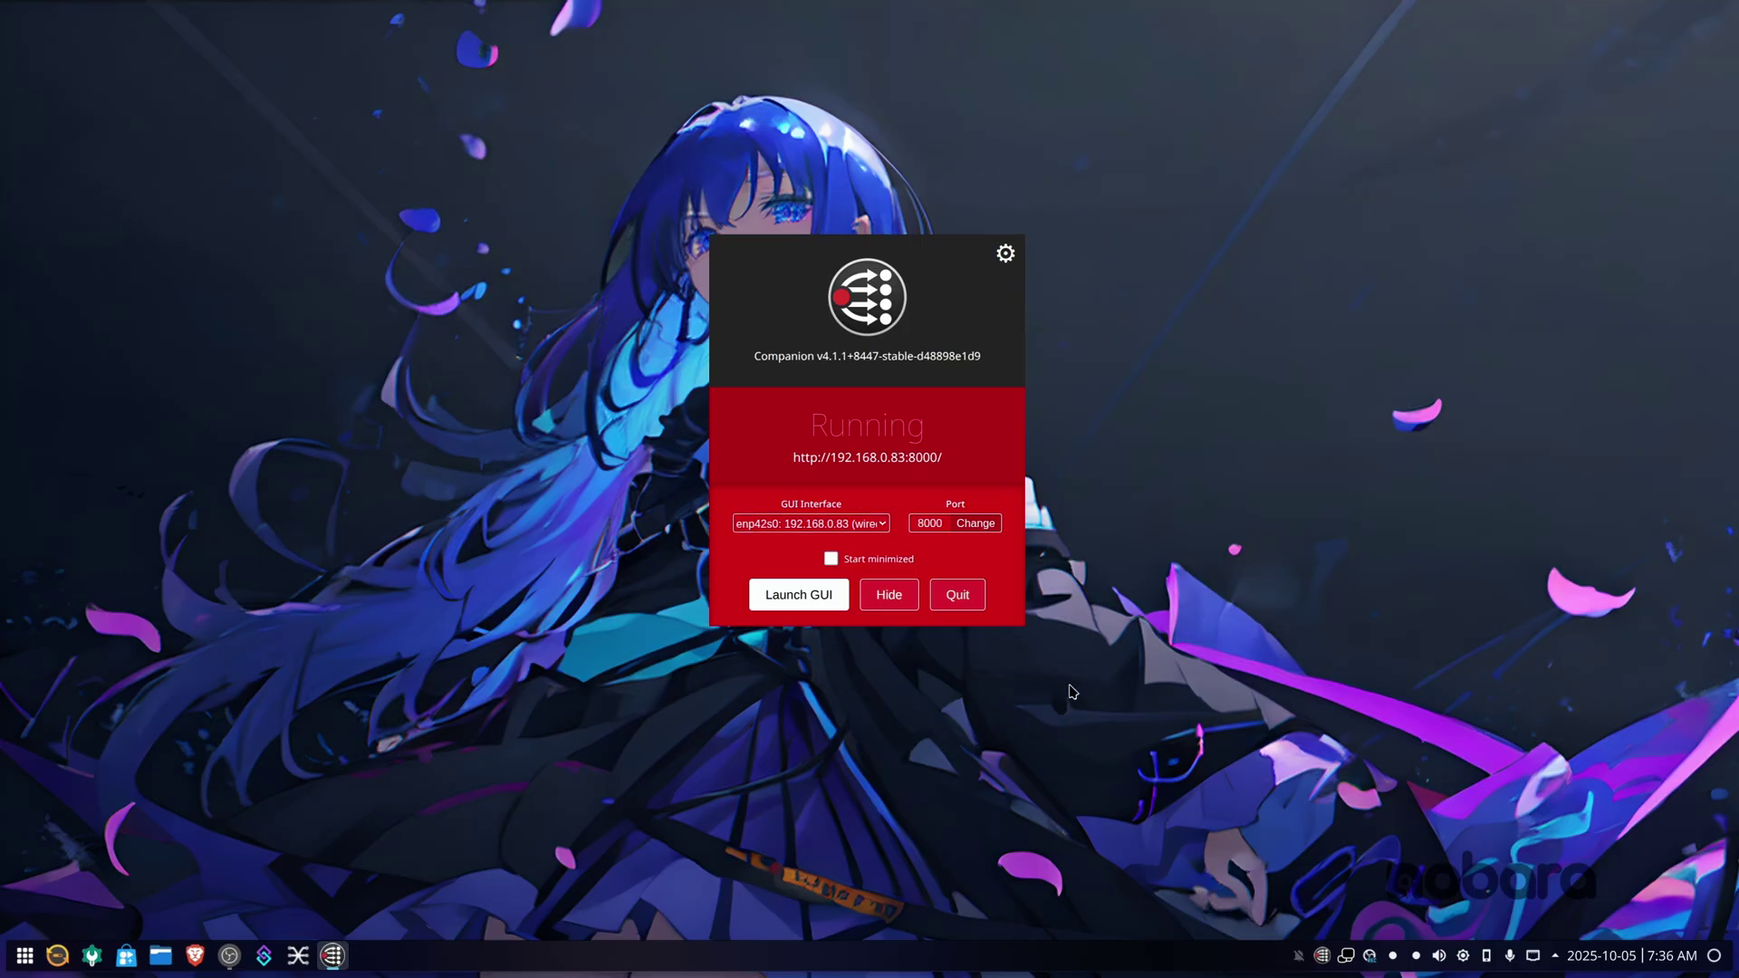
pyautogui.click(776, 598)
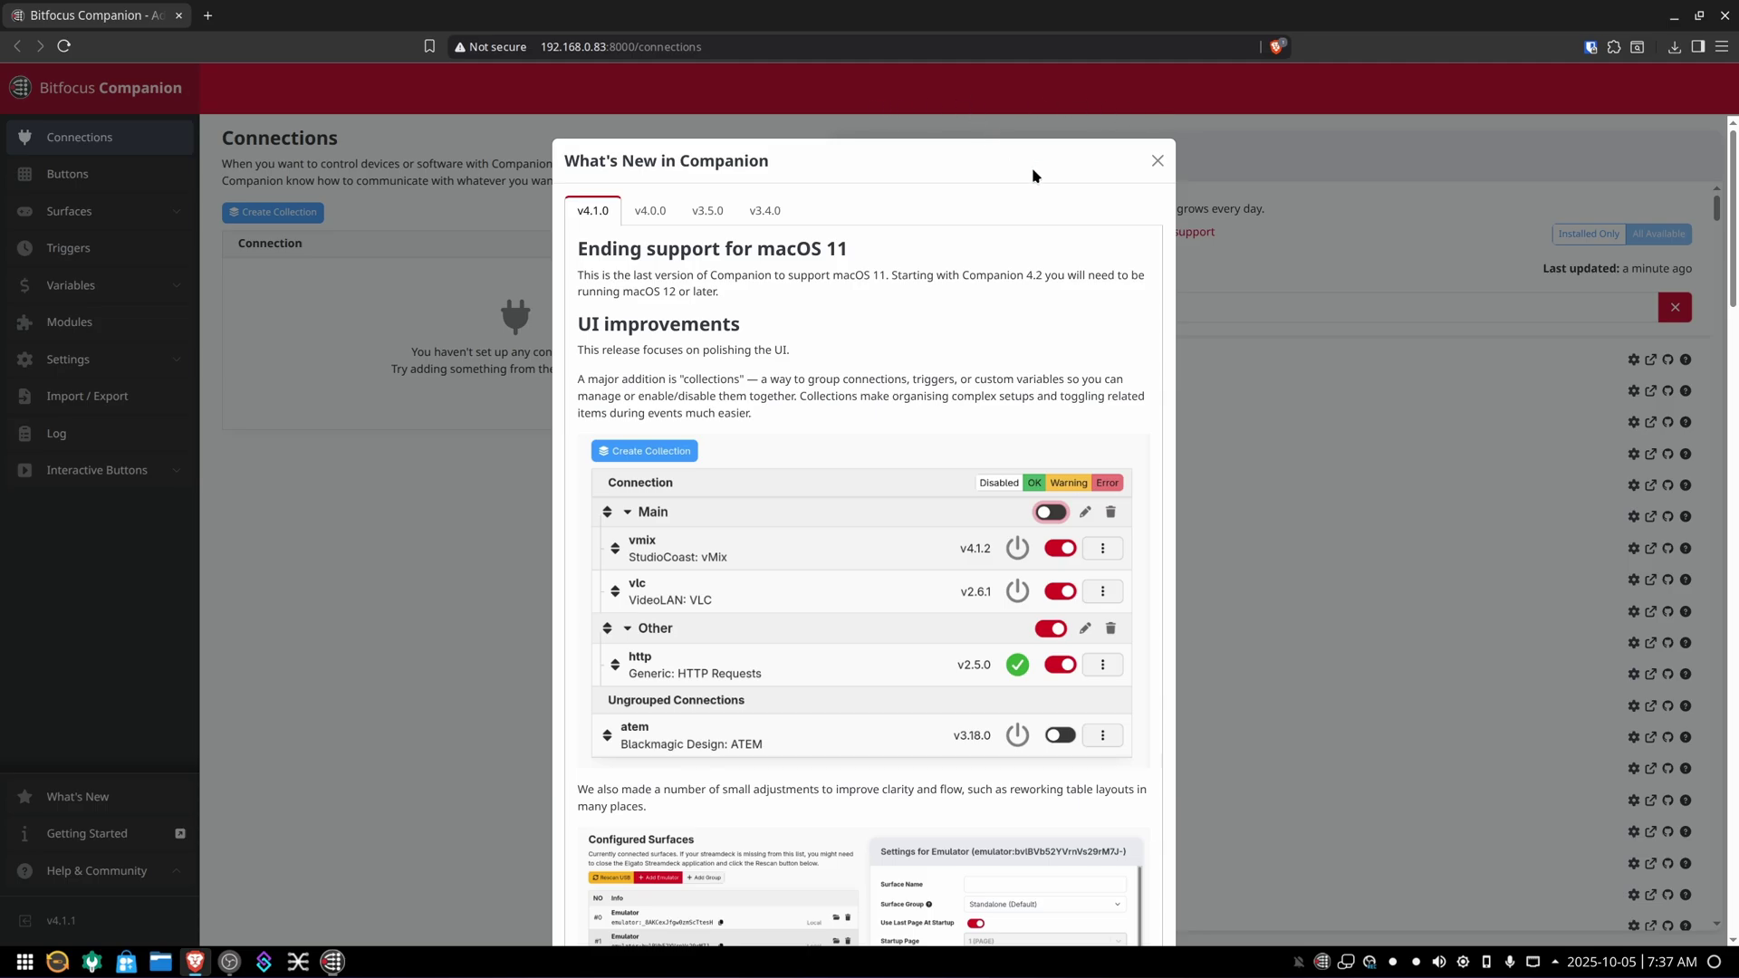
pyautogui.click(1159, 160)
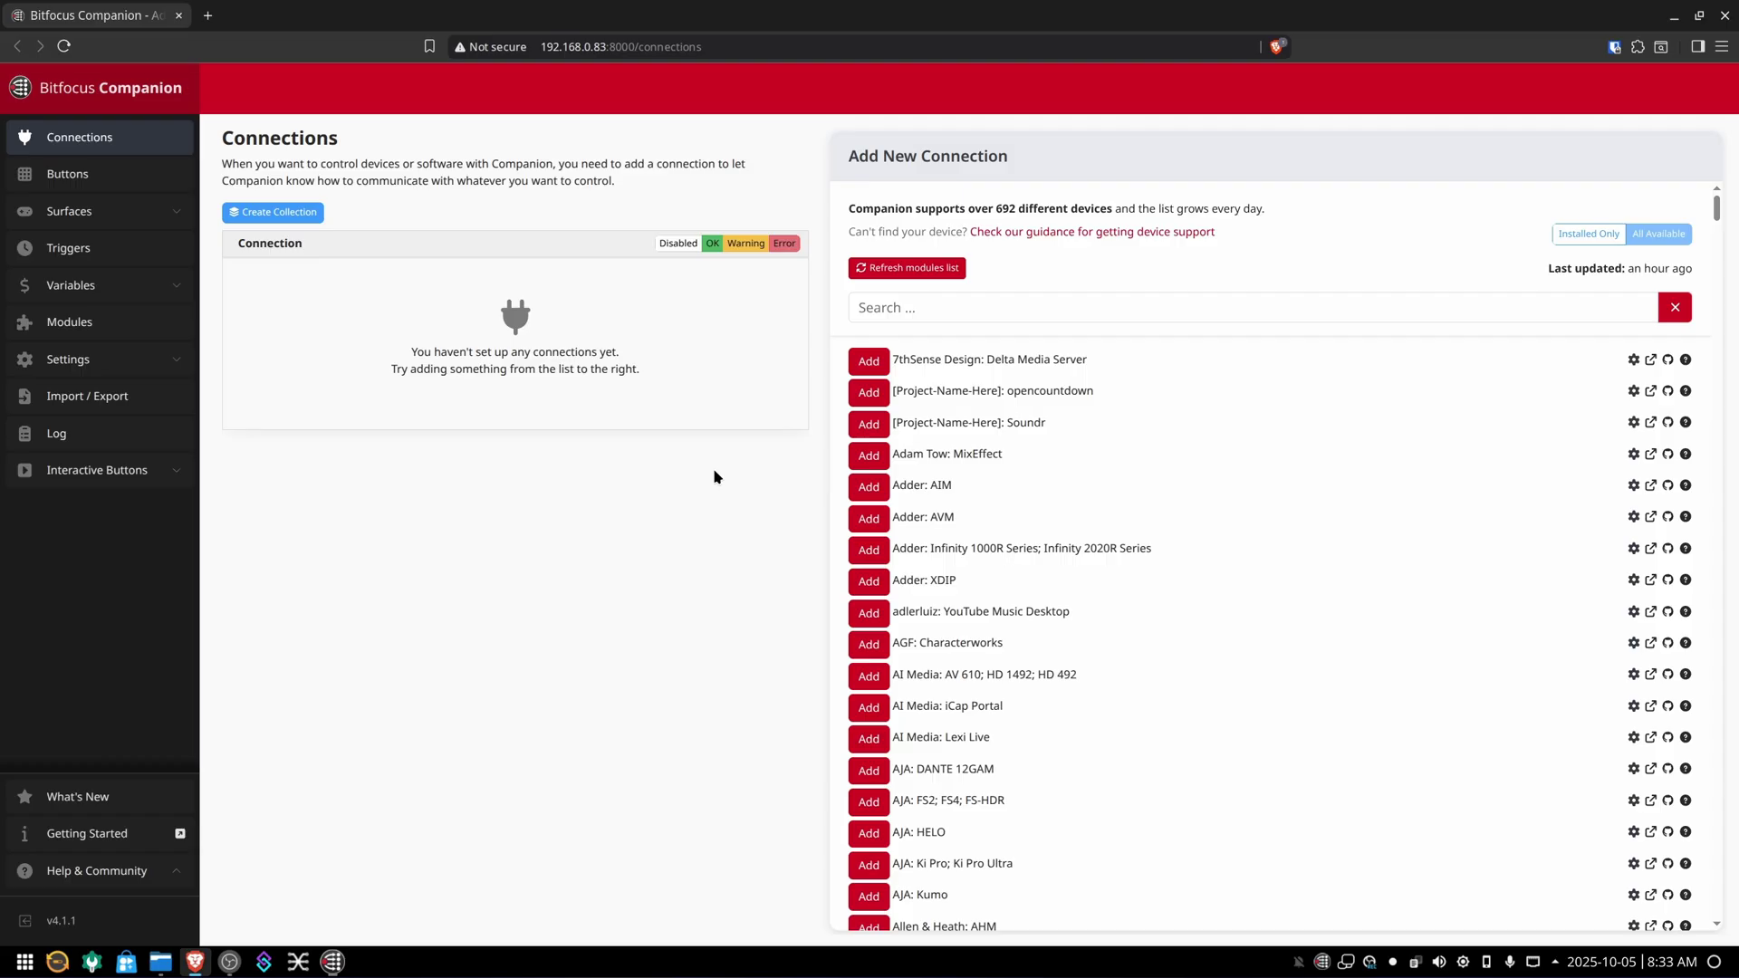
# Step: Look through the list of devices and software available as new connections
pyautogui.scroll(-20, 1153, 555)
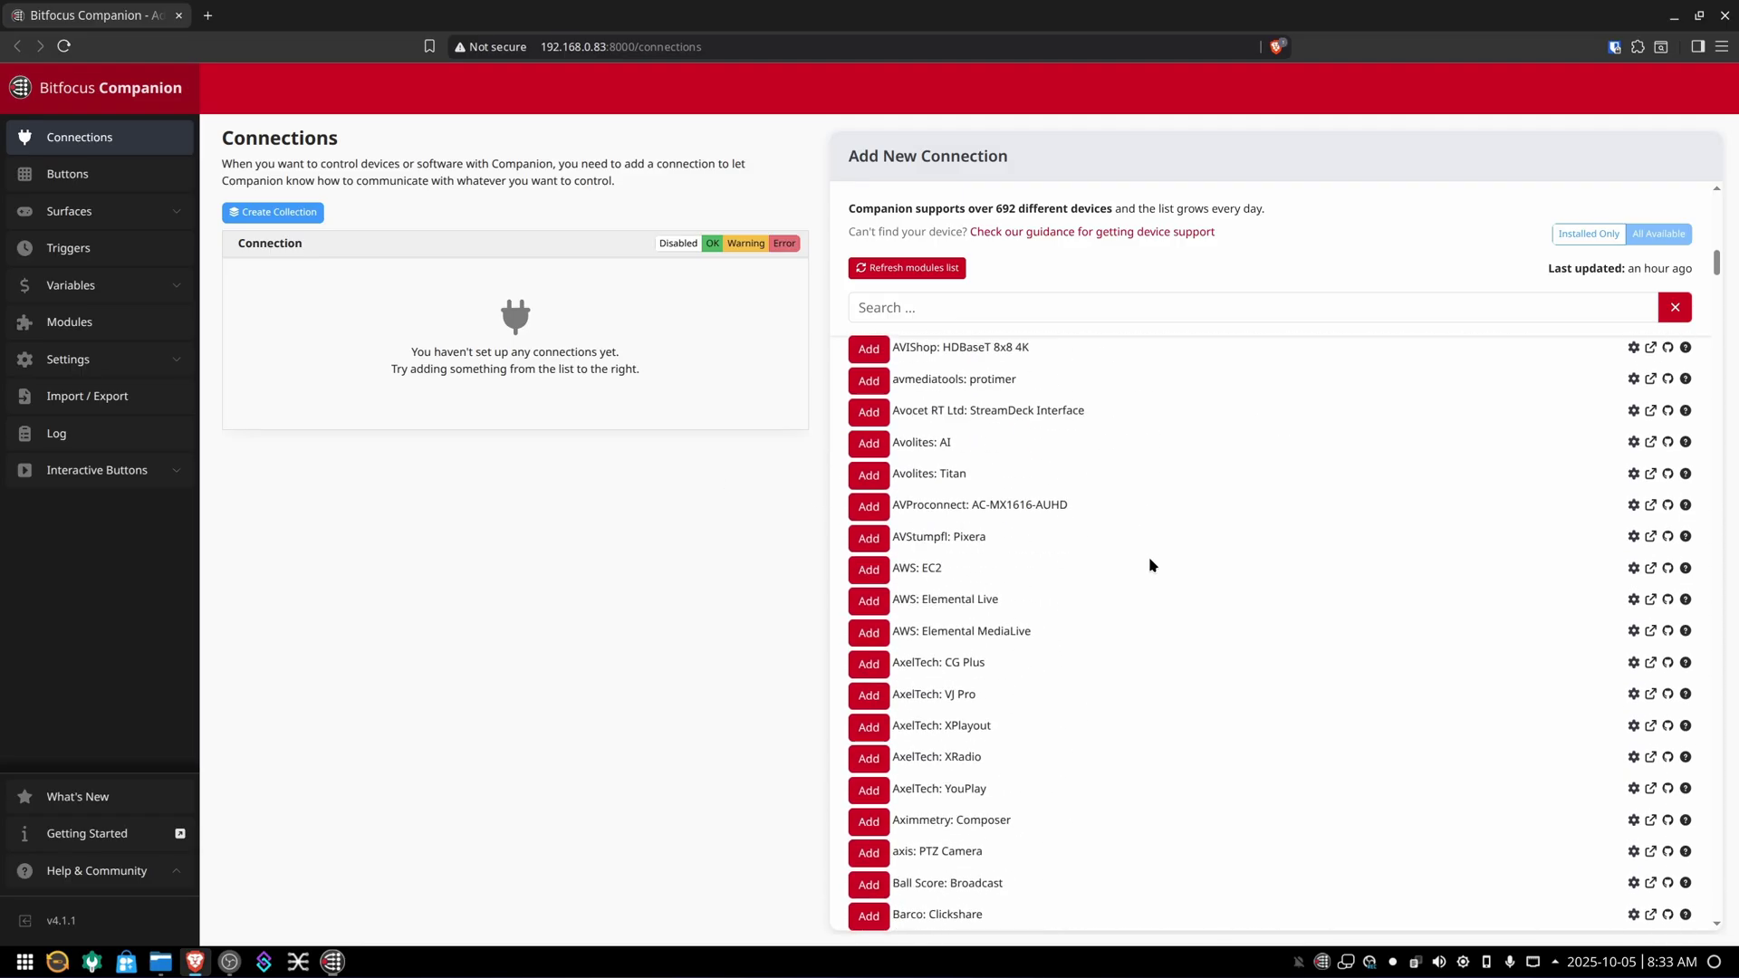
pyautogui.scroll(-15, 1150, 566)
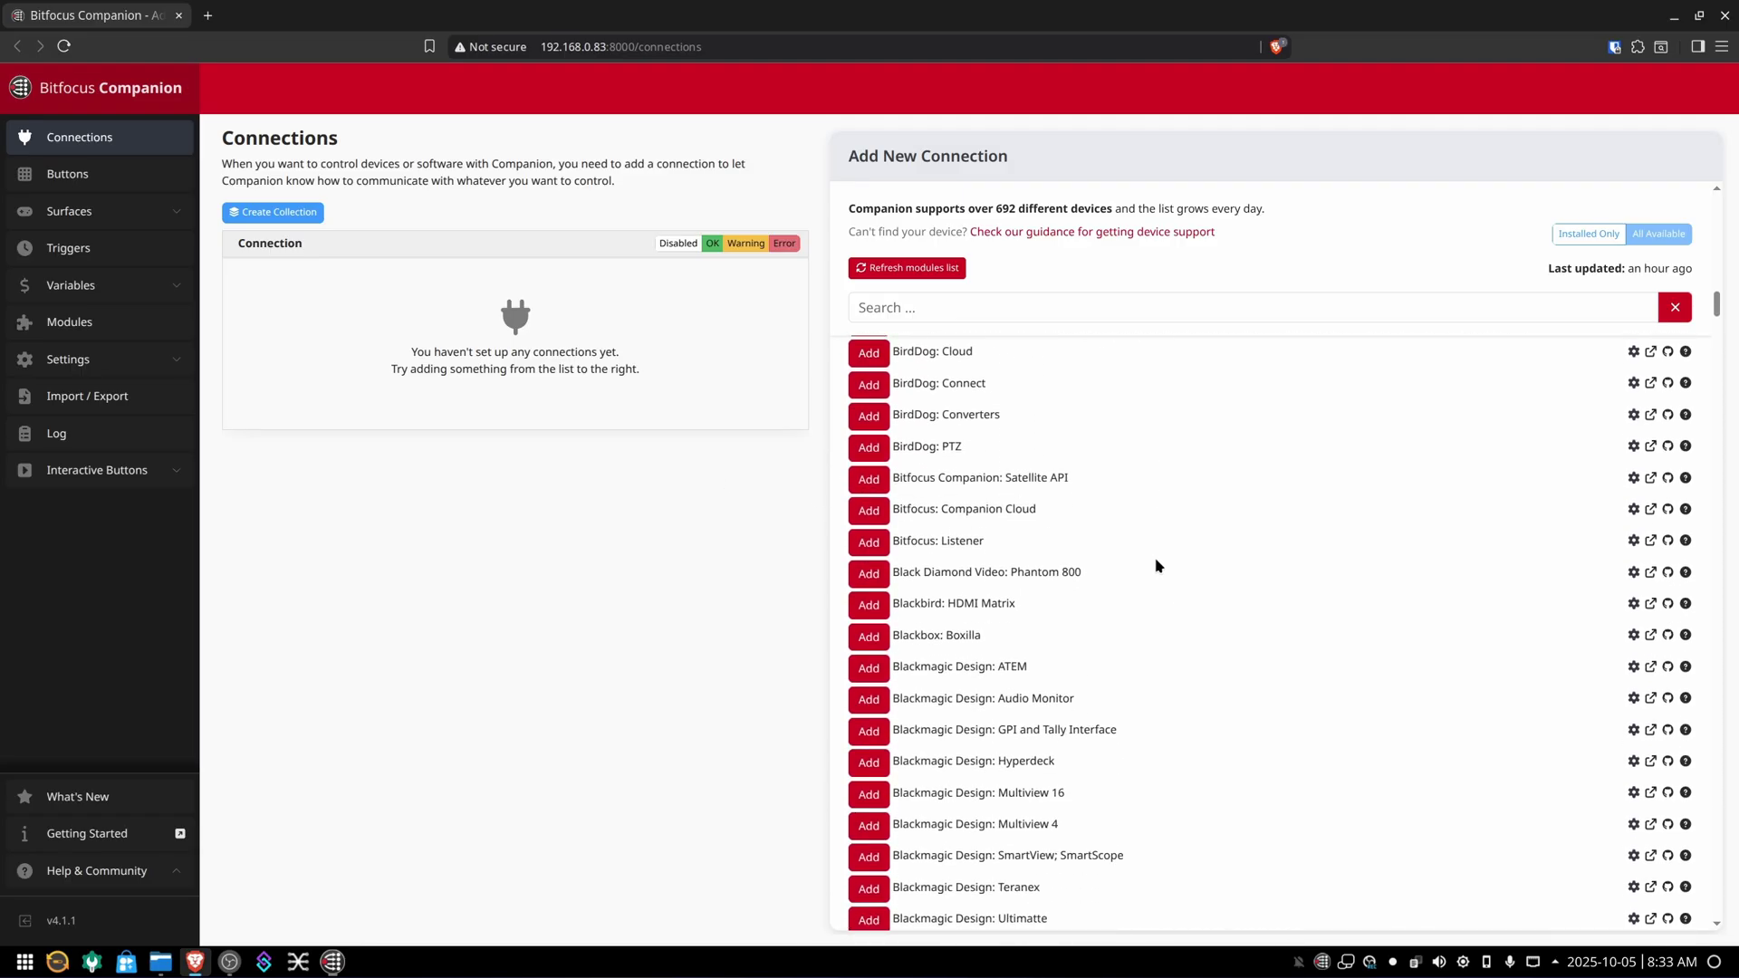
pyautogui.scroll(-15, 1156, 566)
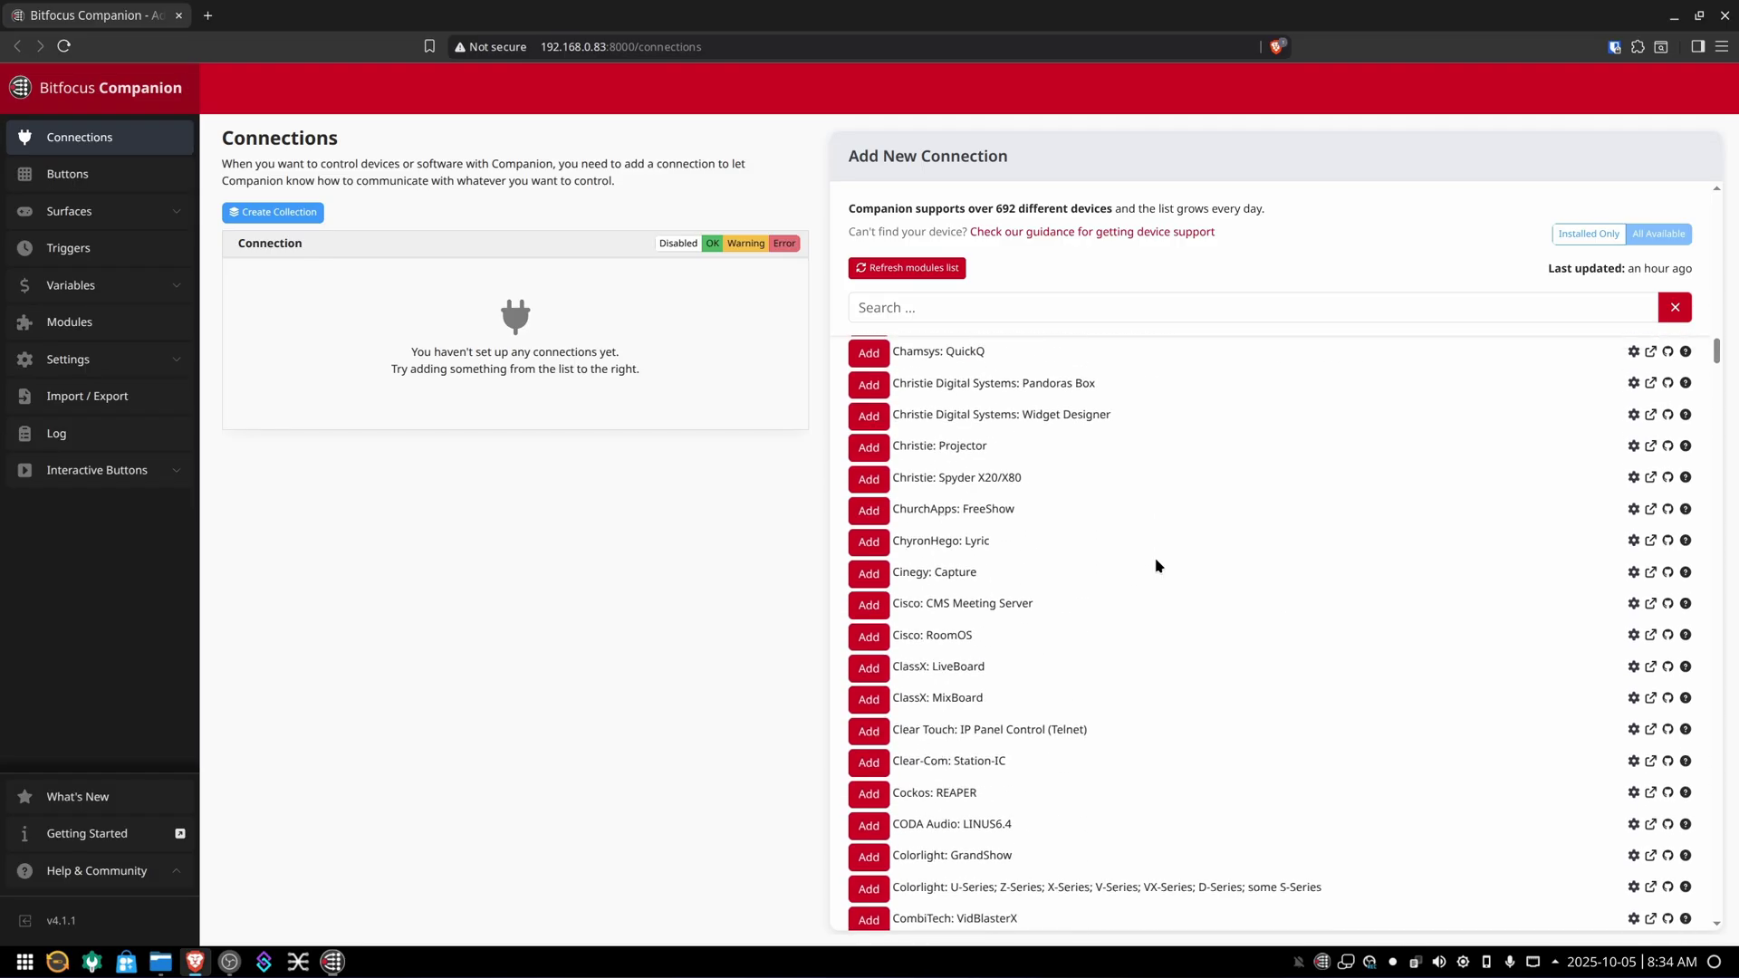
pyautogui.scroll(-15, 1155, 566)
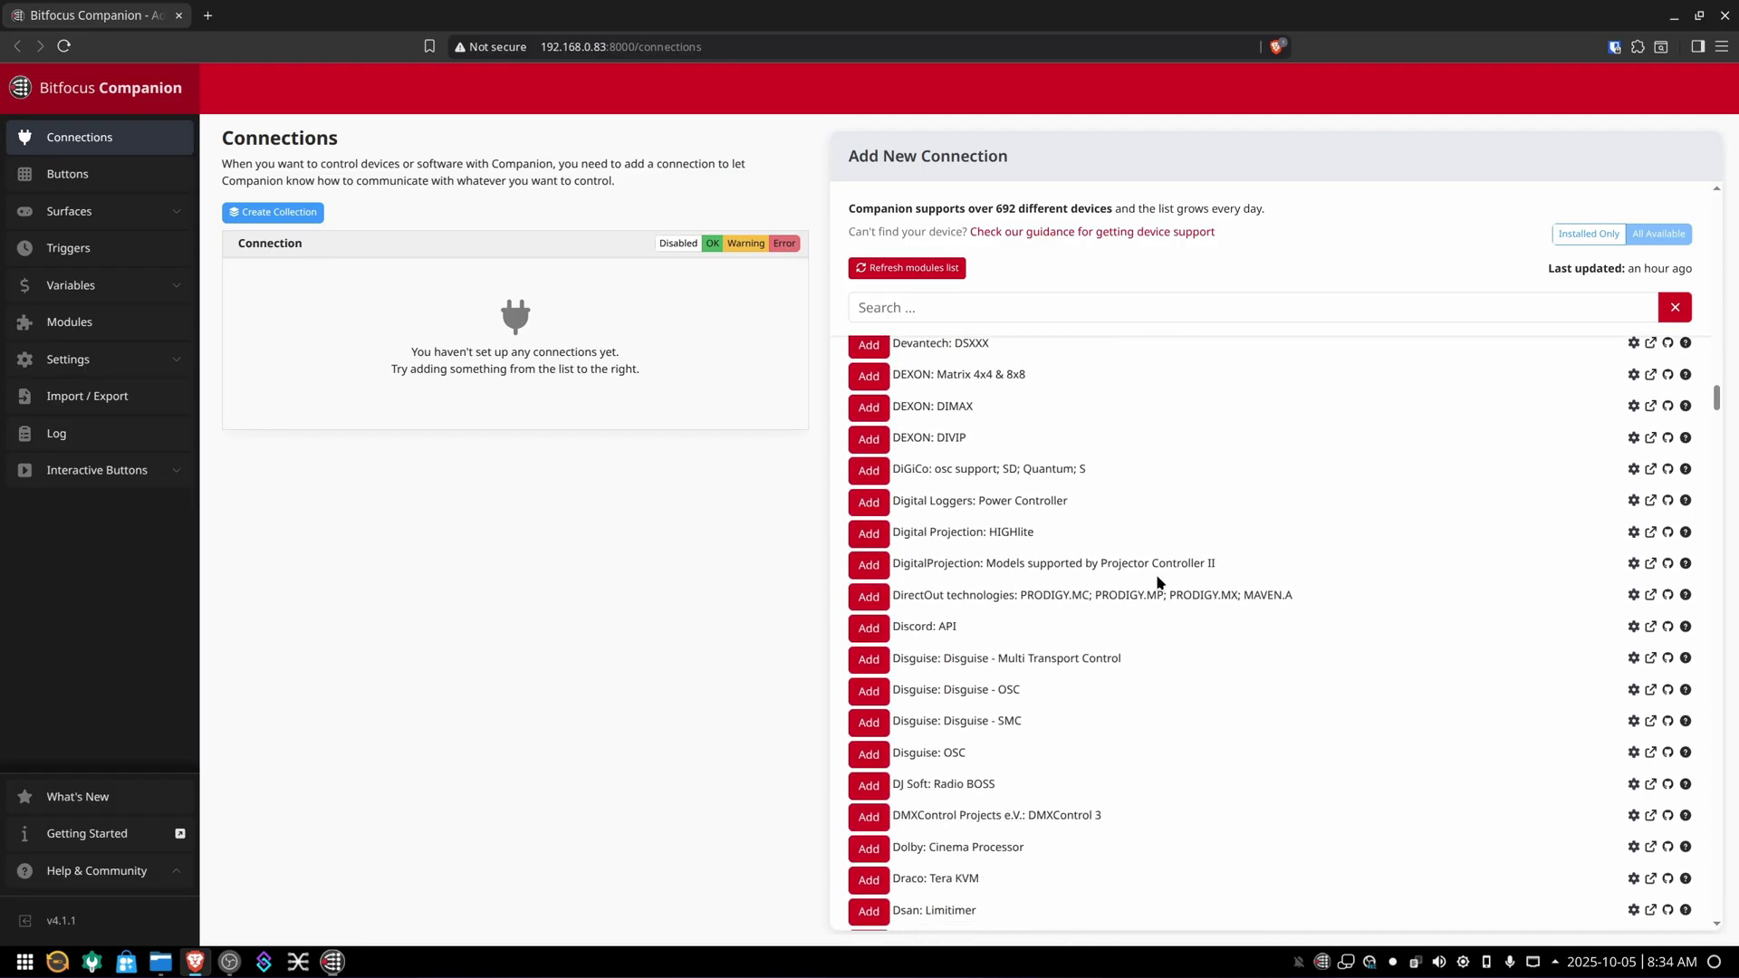
pyautogui.scroll(-15, 1159, 583)
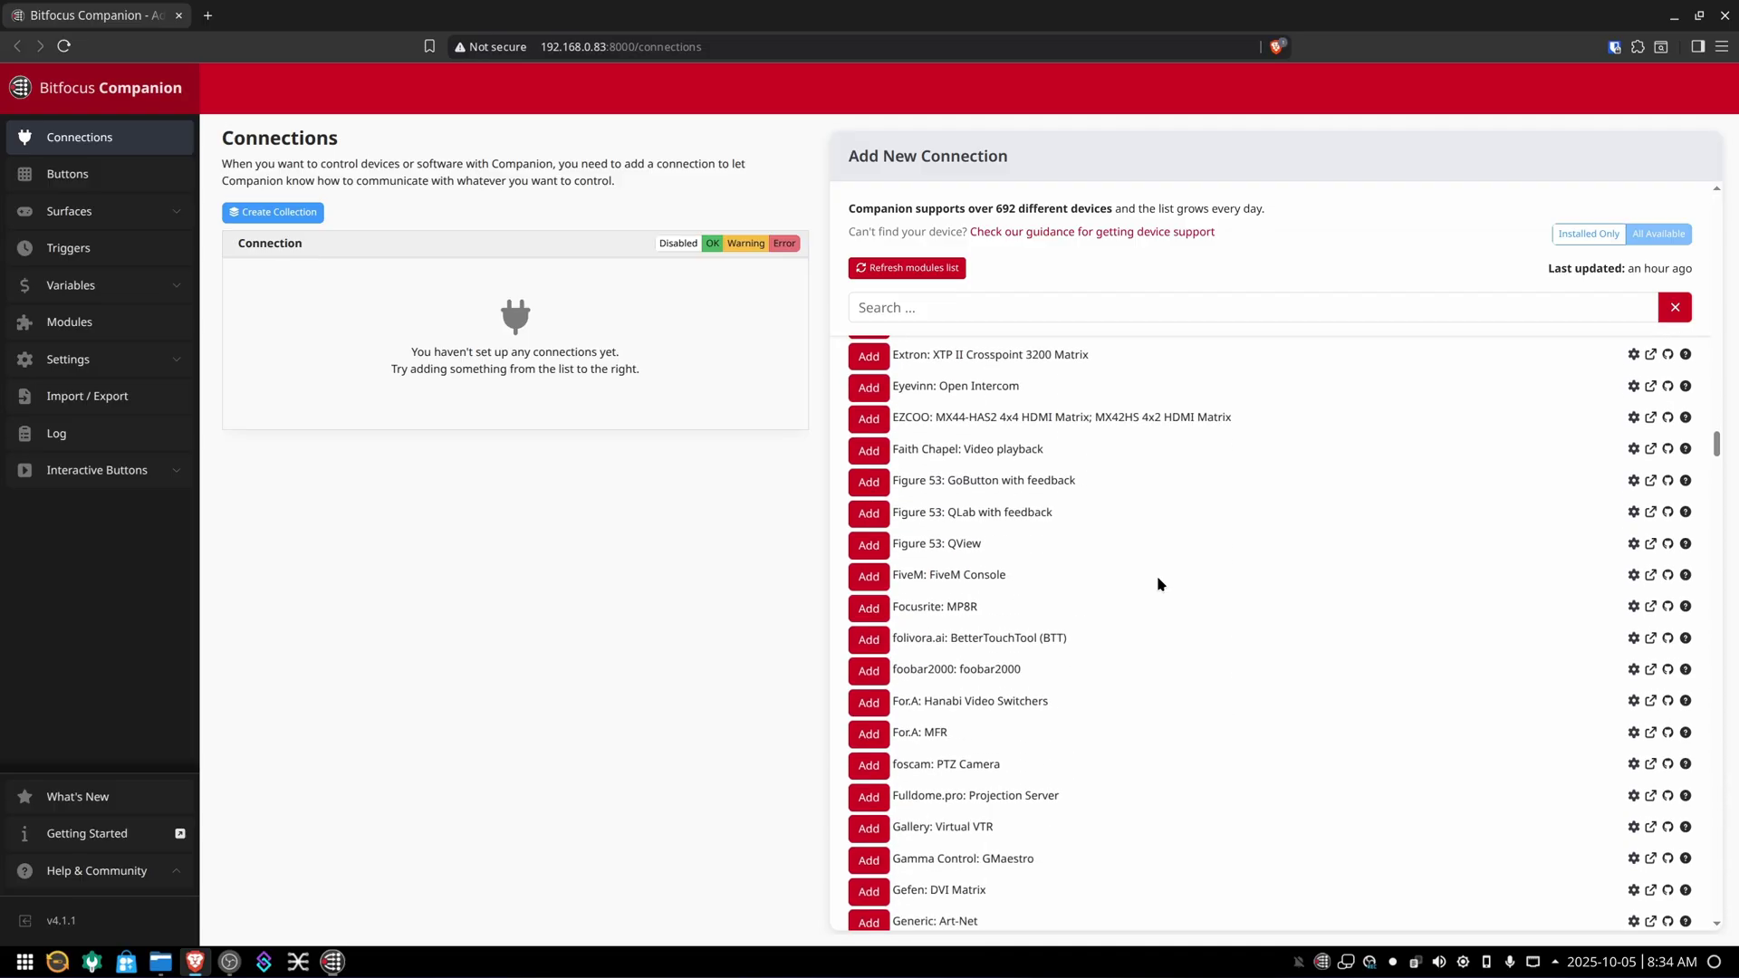
pyautogui.scroll(-15, 1159, 583)
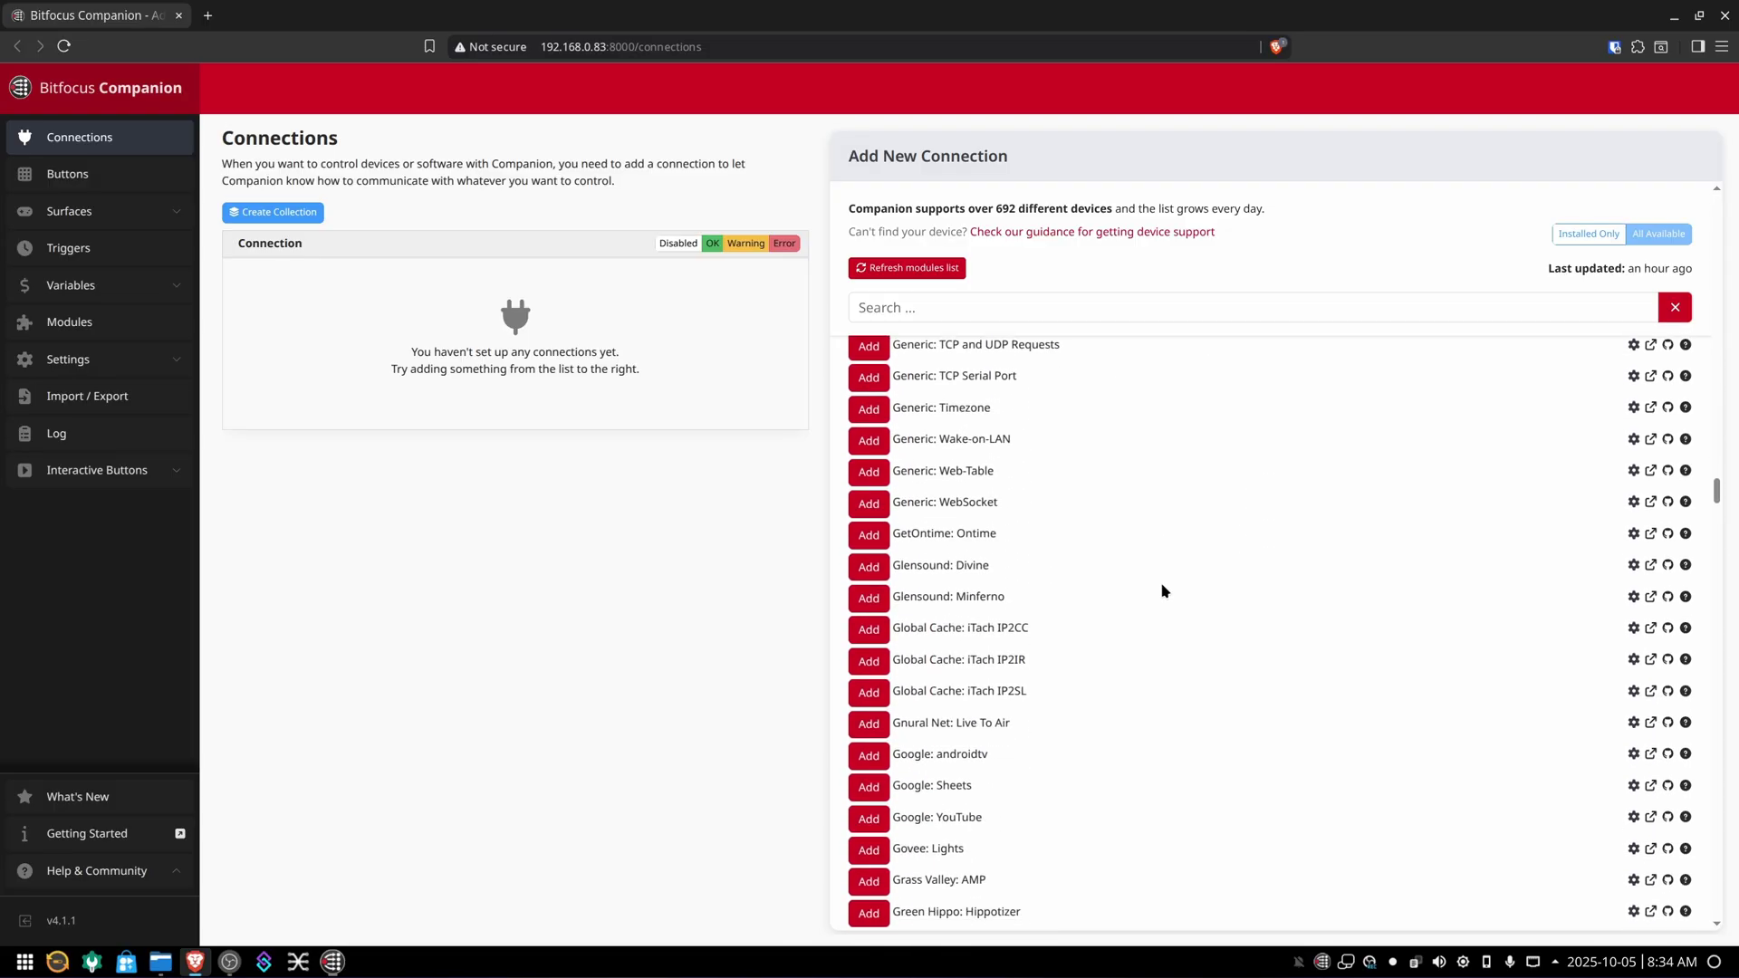
pyautogui.scroll(-15, 1163, 591)
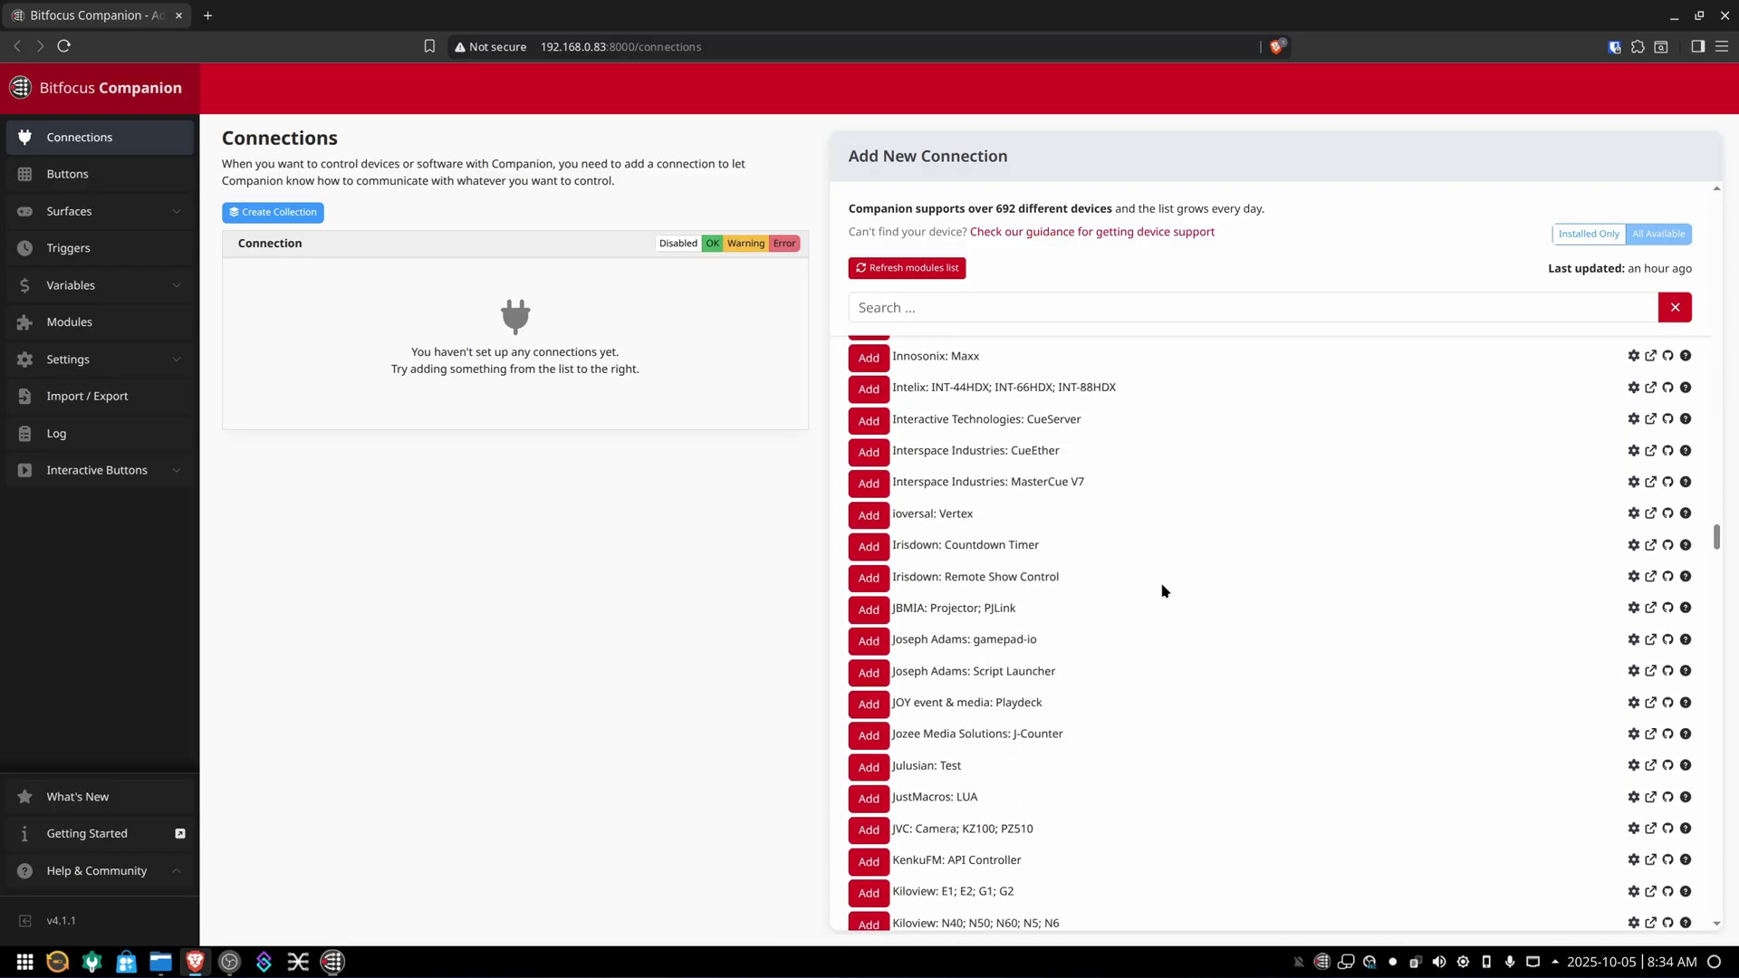
pyautogui.scroll(-4, 1163, 590)
pyautogui.scroll(20, 943, 393)
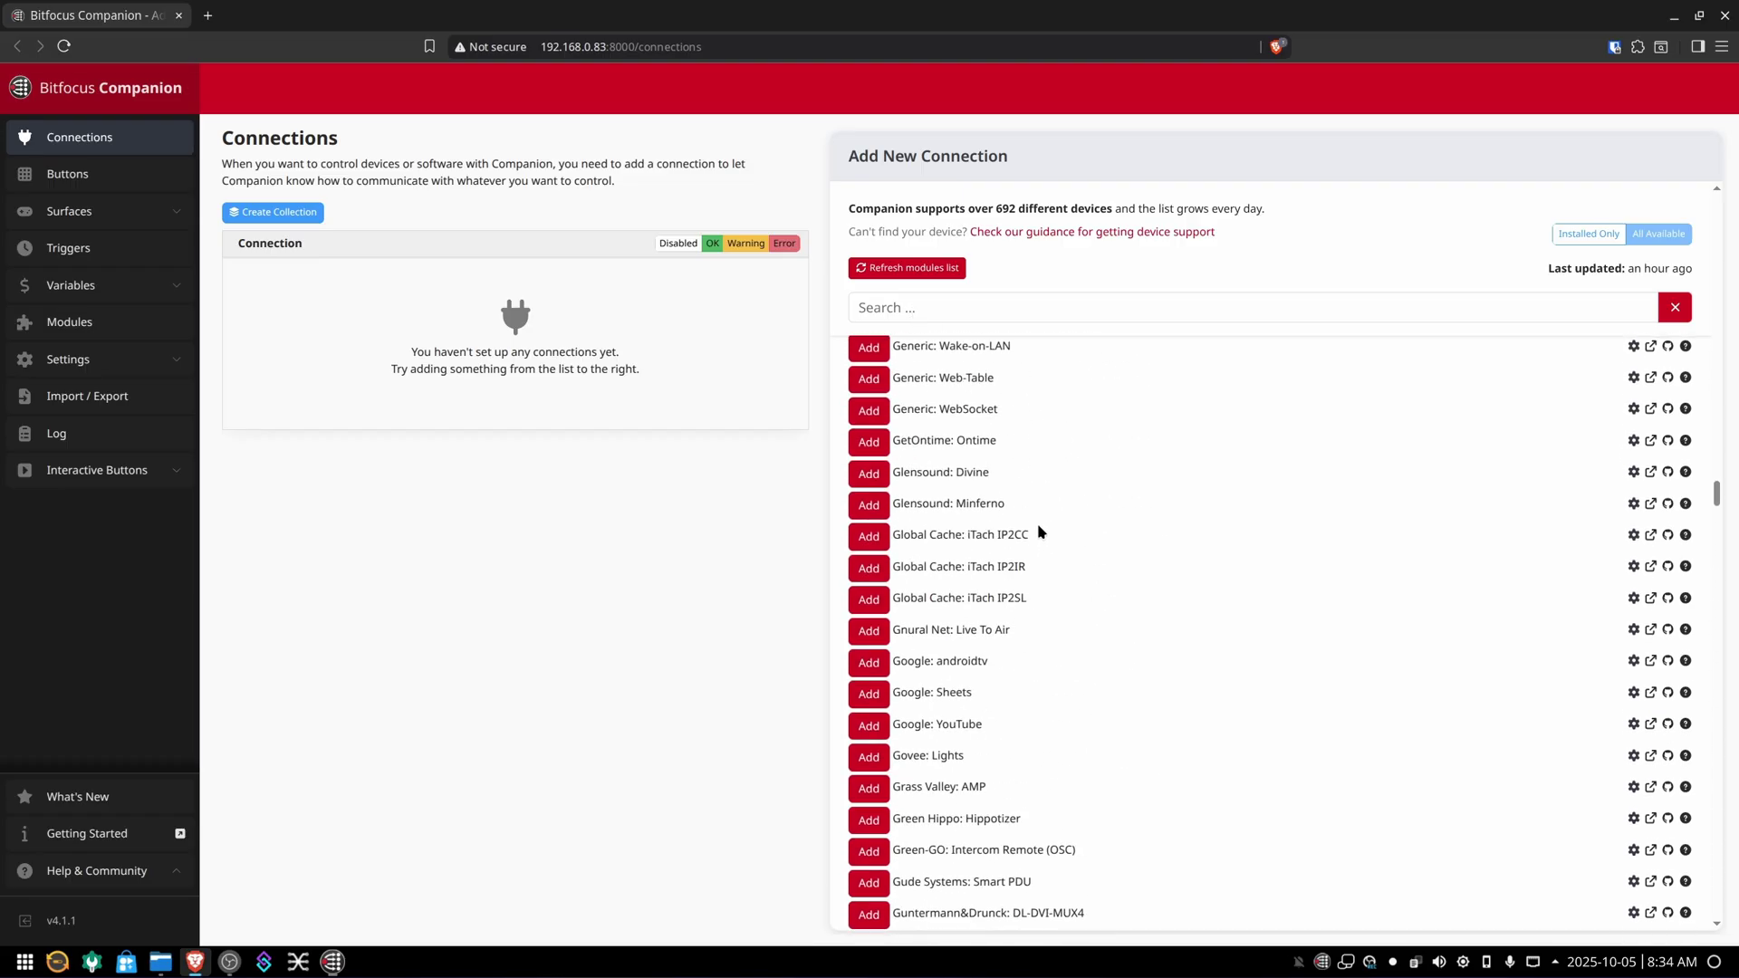
pyautogui.scroll(20, 1007, 556)
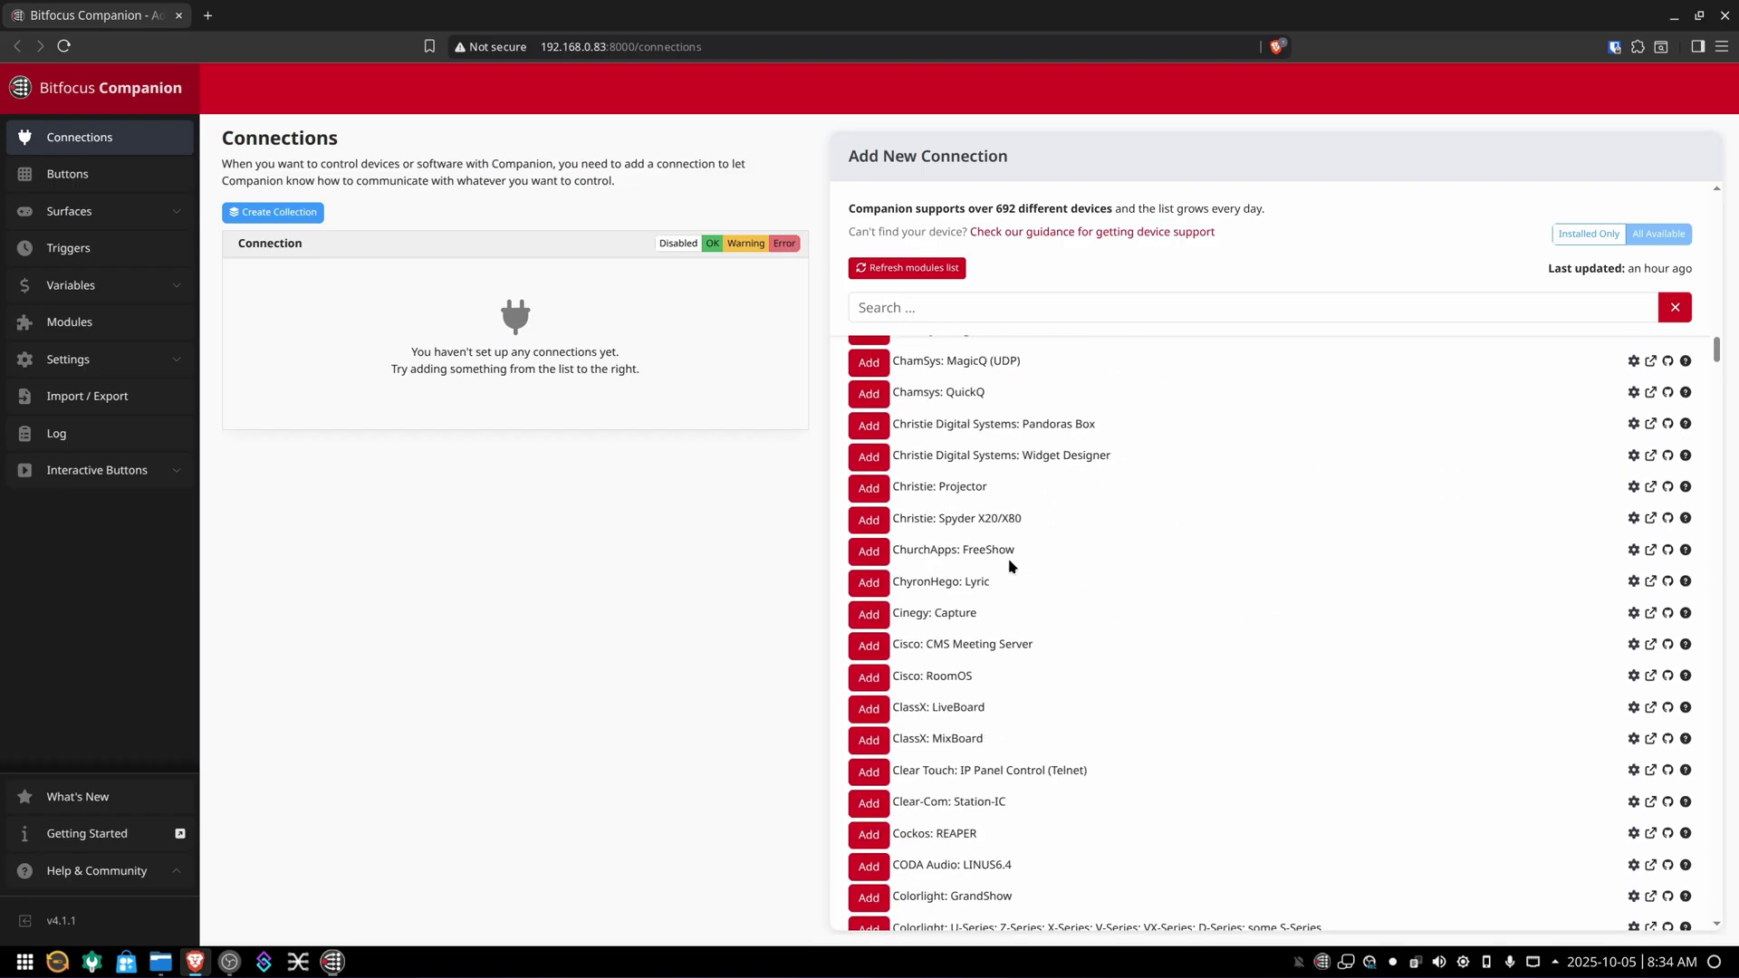
pyautogui.scroll(20, 1015, 526)
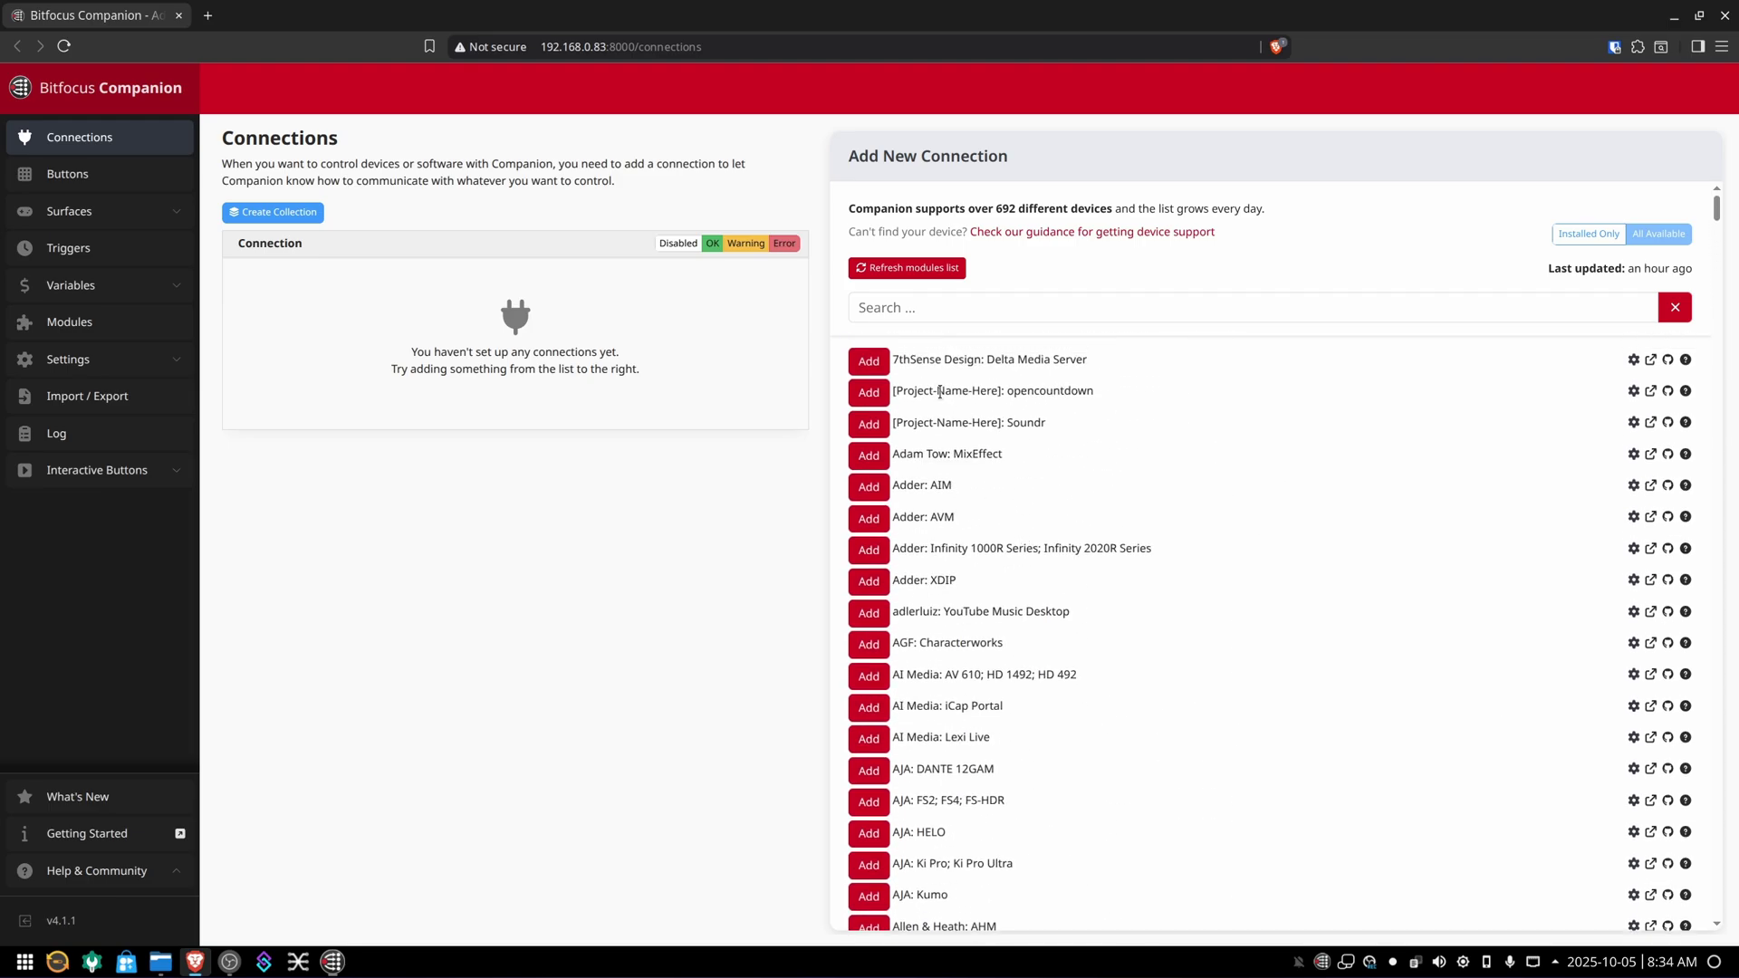
# Step: Find OBS: Studio among the available connections and add it with the label obs and module version v3.13.1 (Latest stable)
pyautogui.click(943, 312)
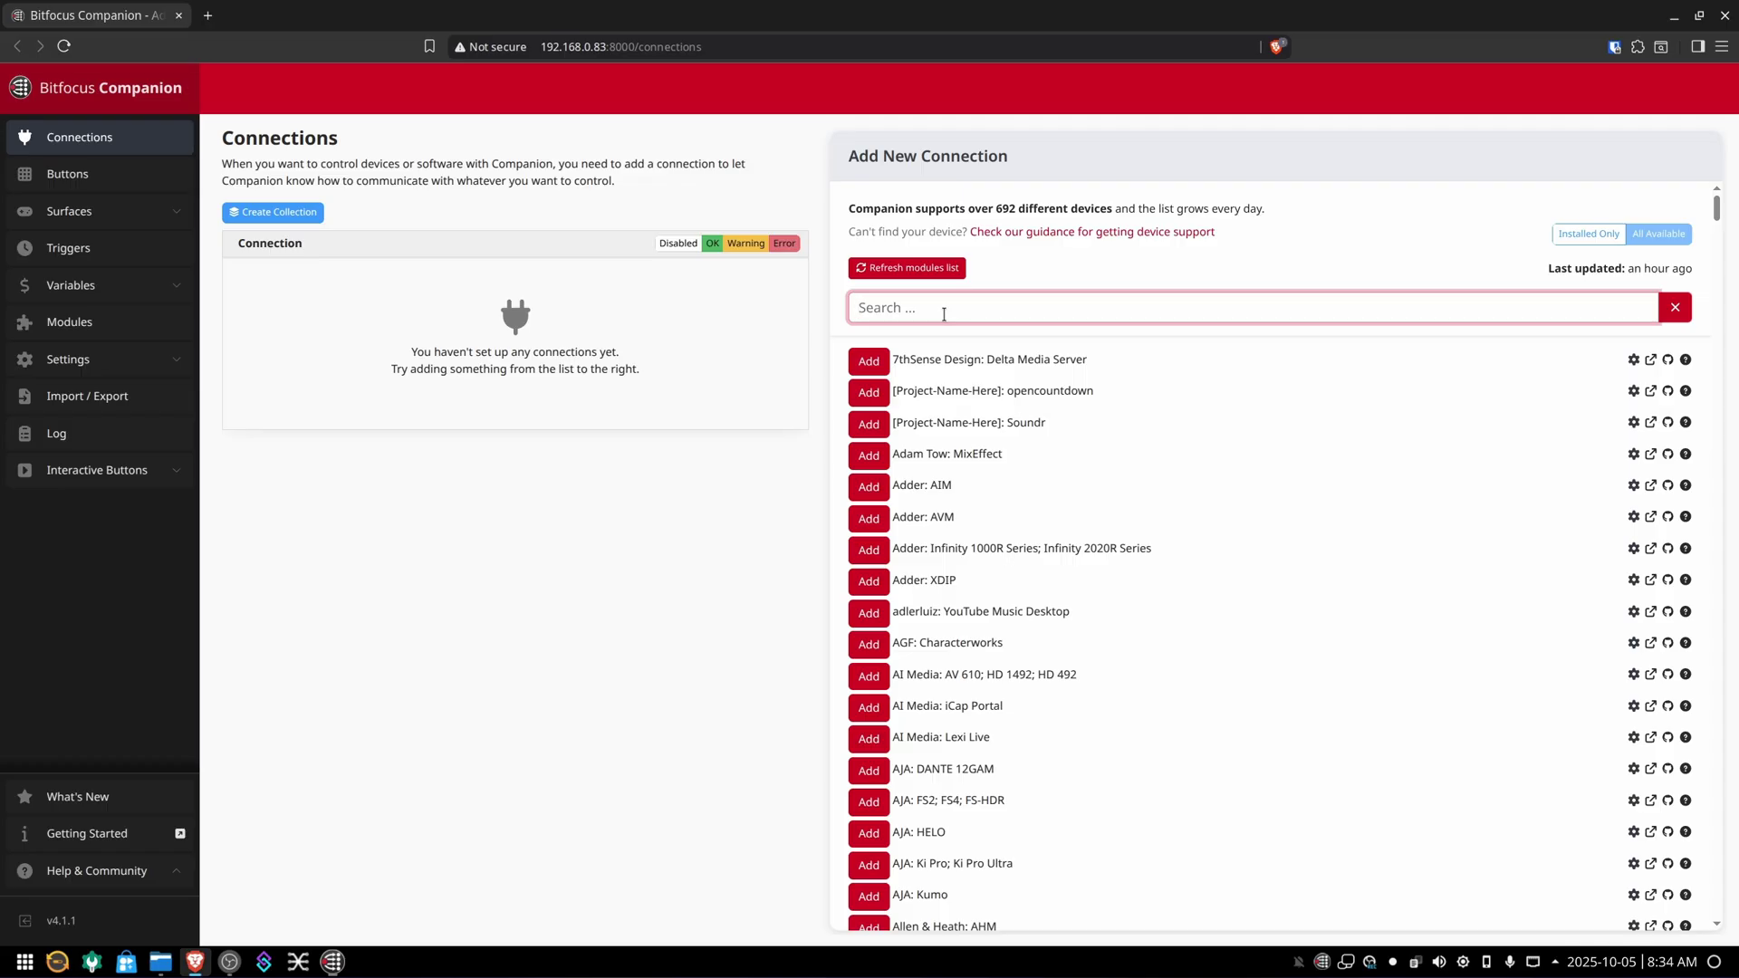
pyautogui.write('obs')
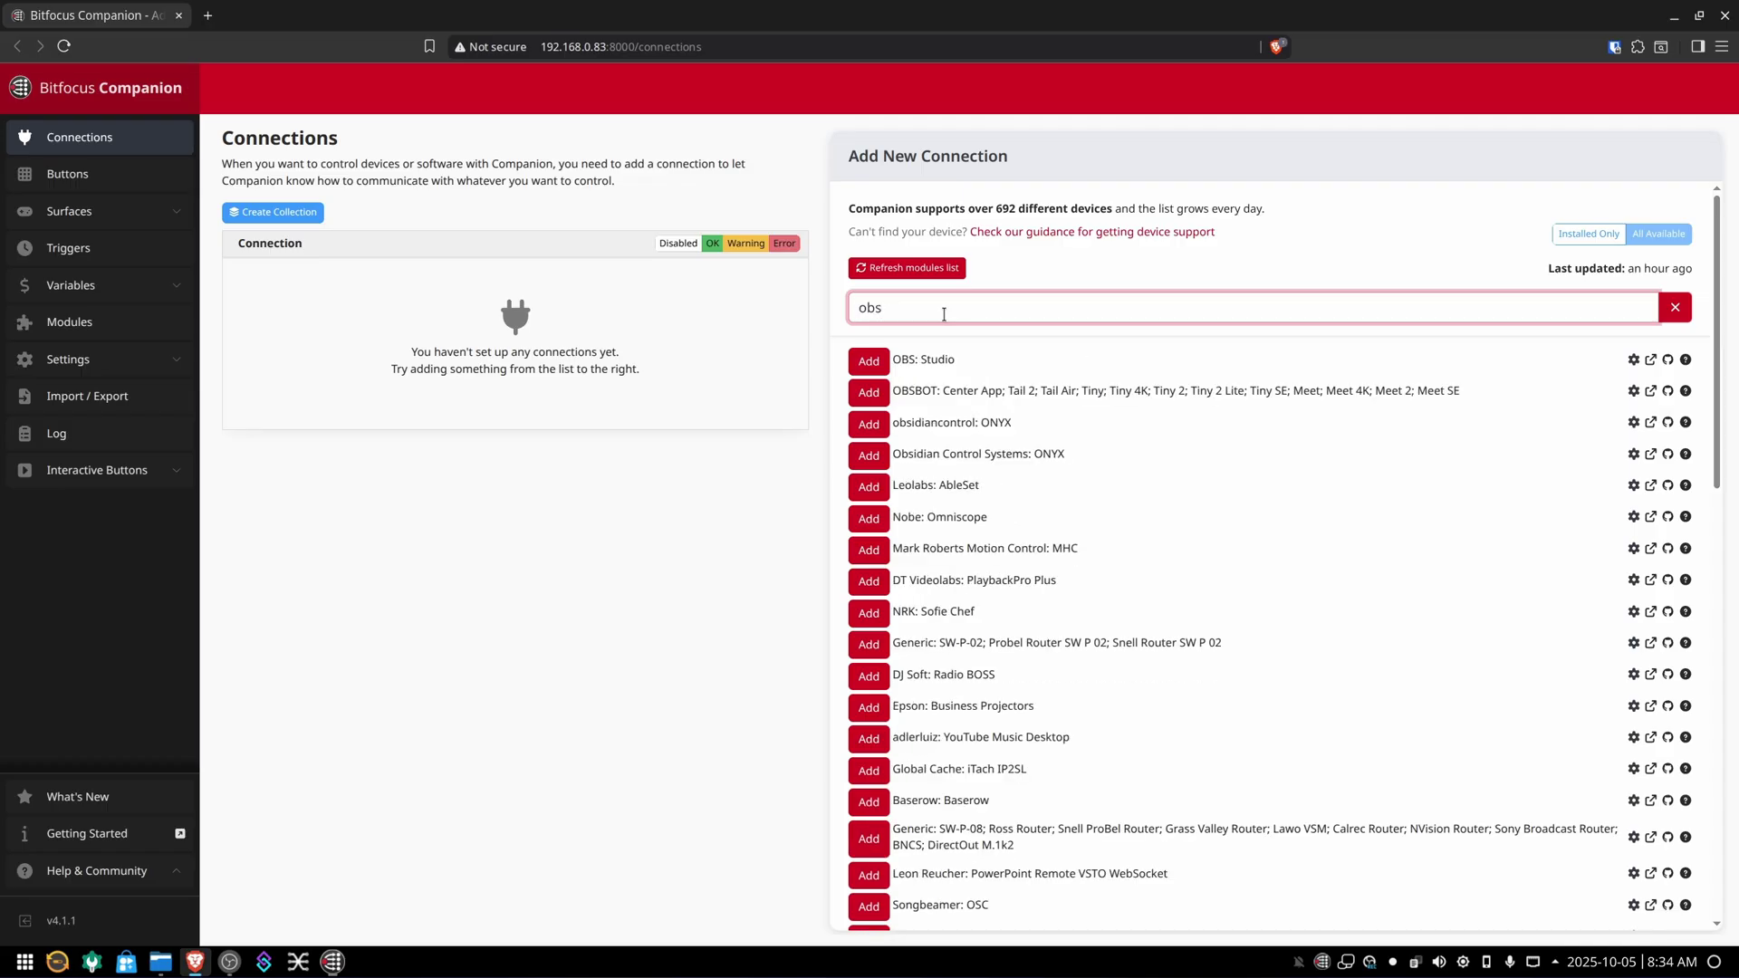
pyautogui.click(945, 363)
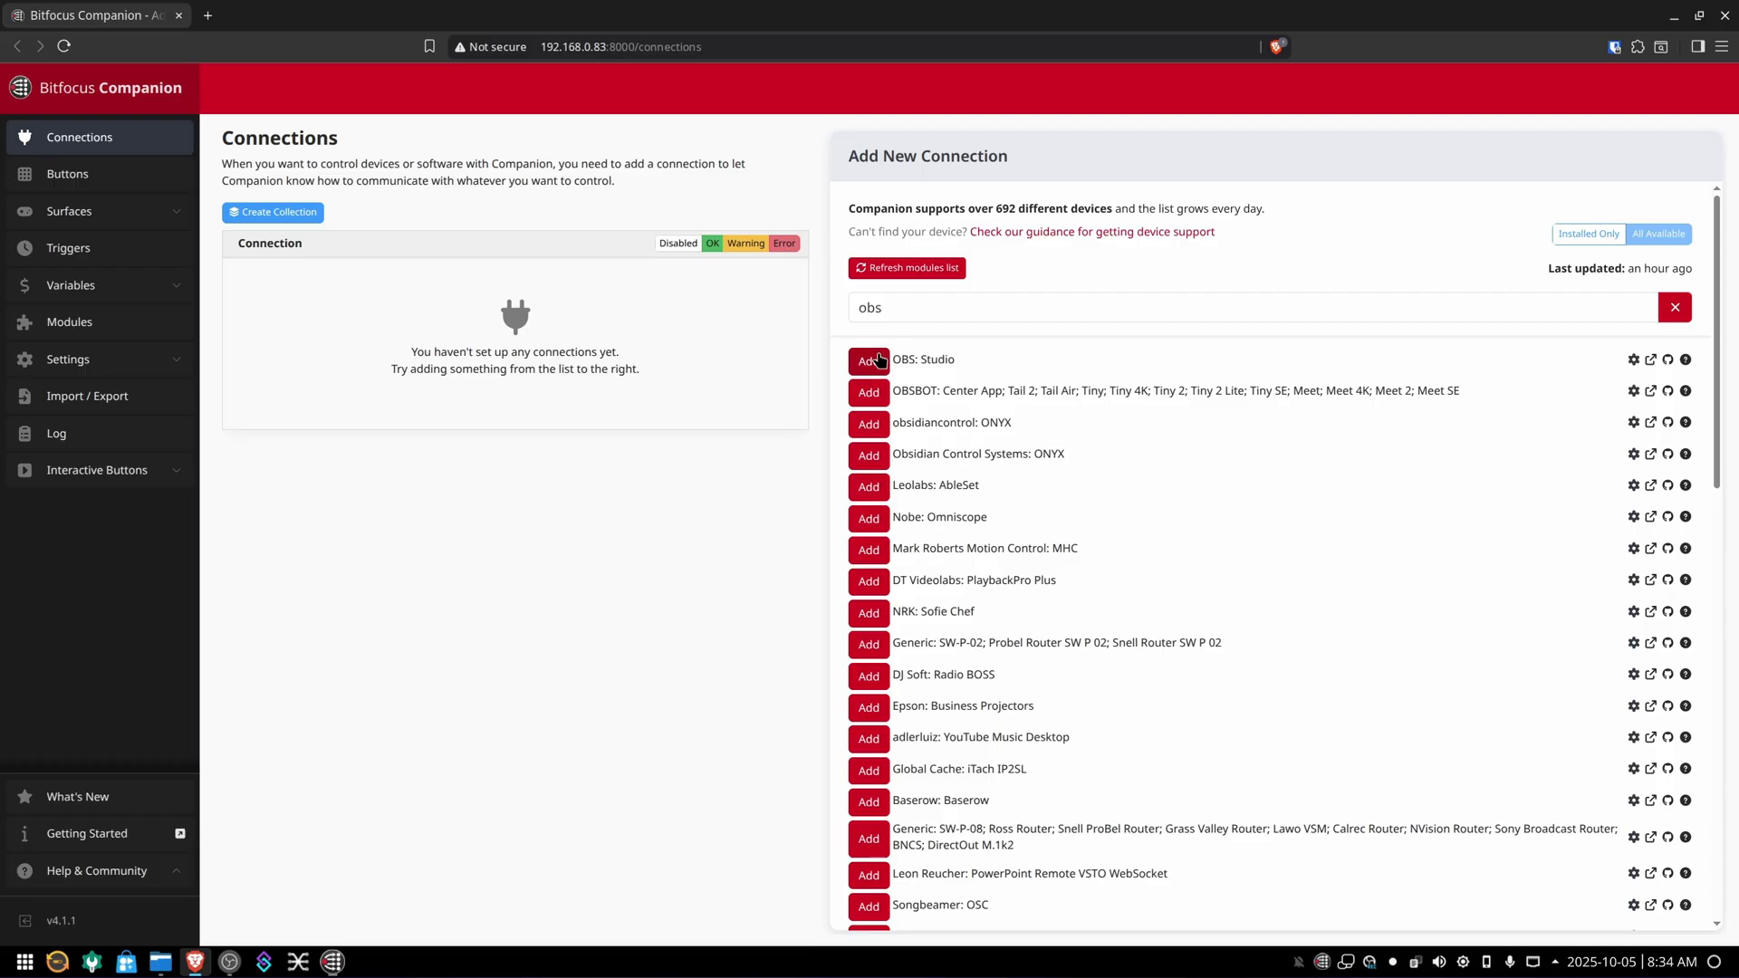
pyautogui.click(869, 361)
pyautogui.click(908, 331)
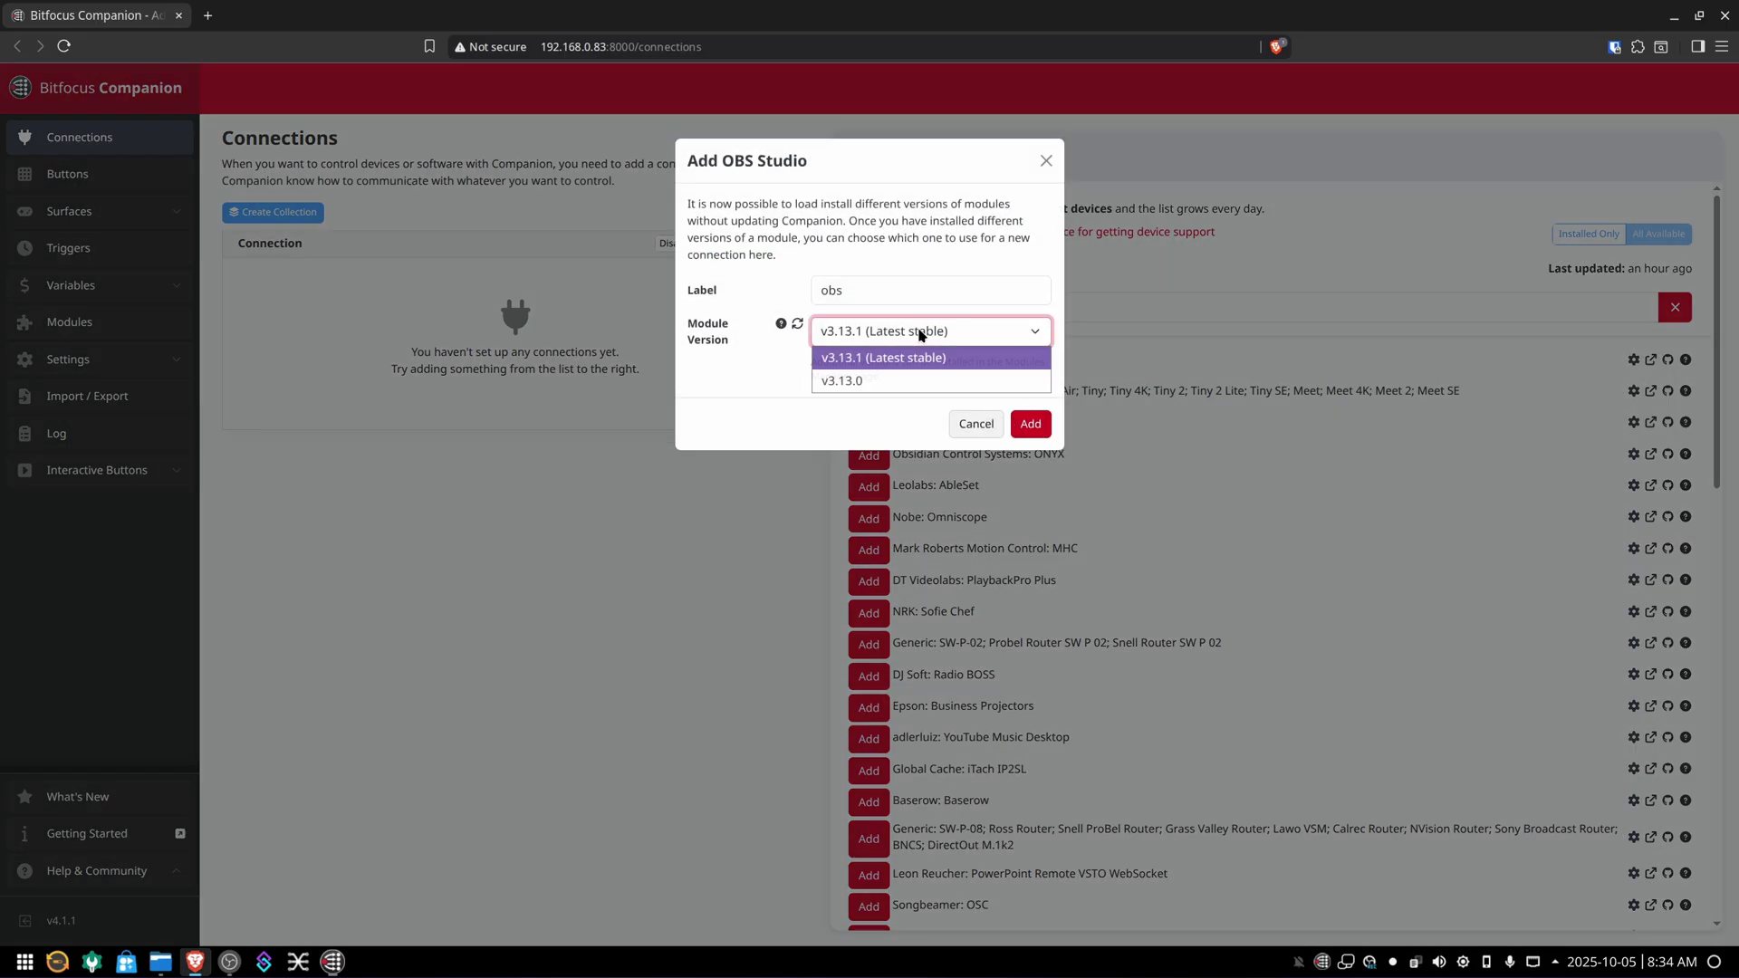
pyautogui.click(1061, 361)
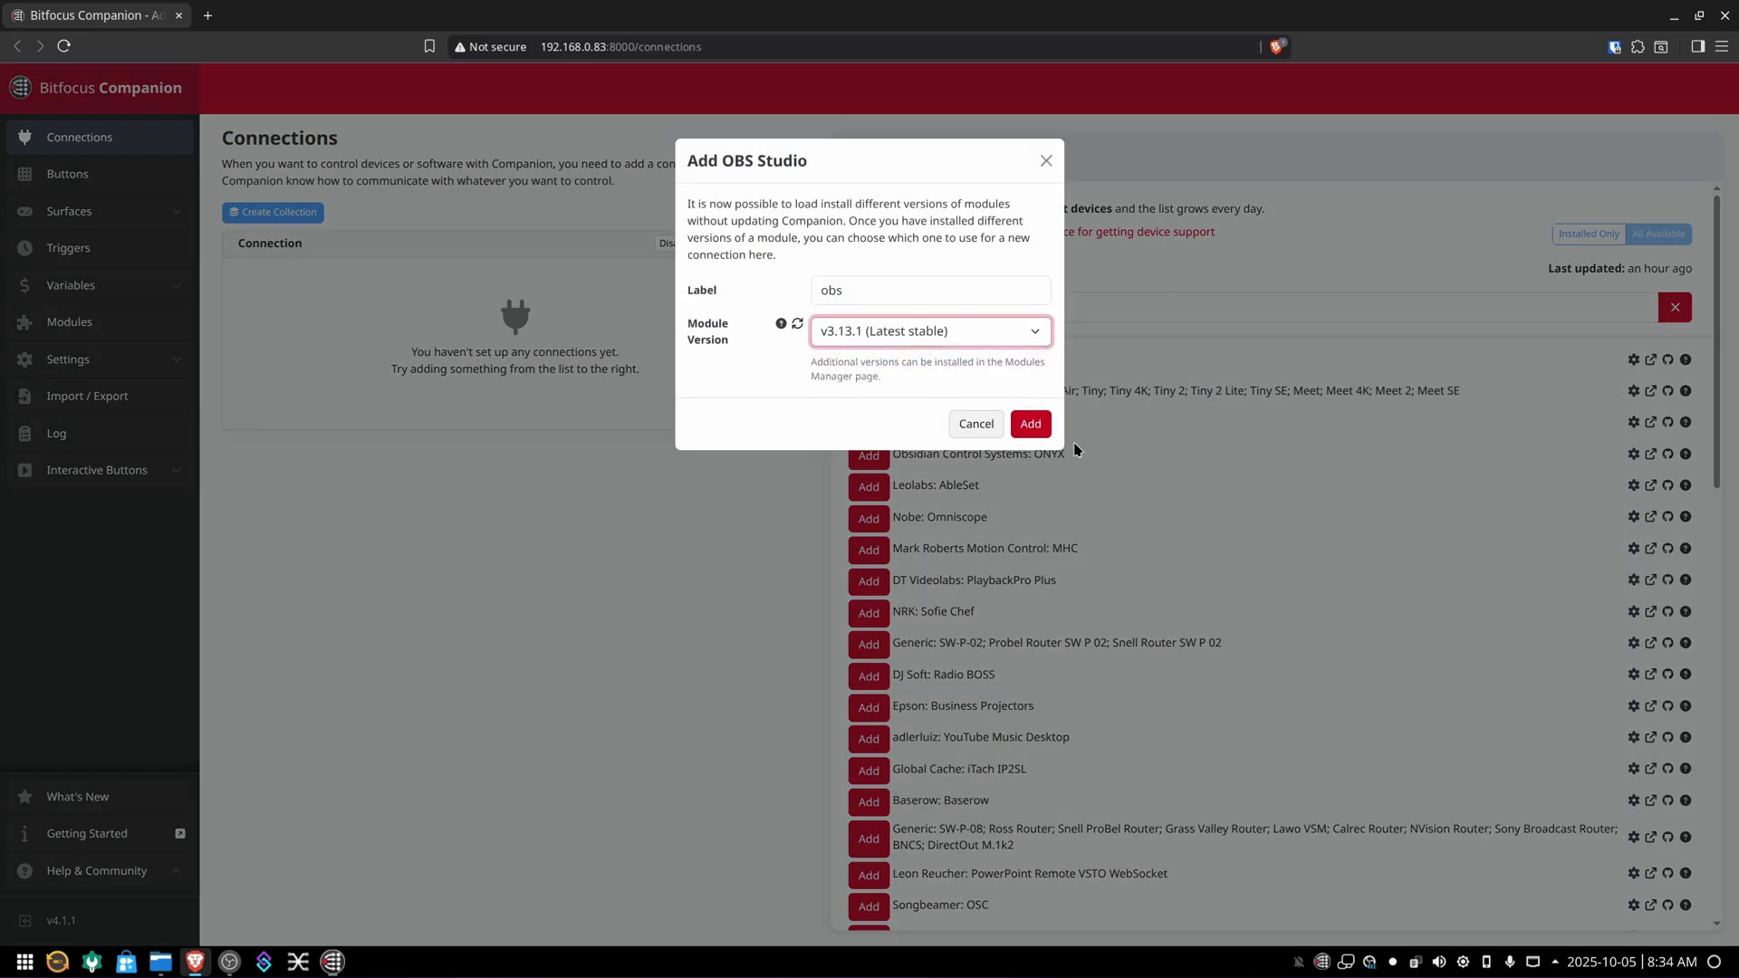
pyautogui.click(920, 335)
pyautogui.click(931, 294)
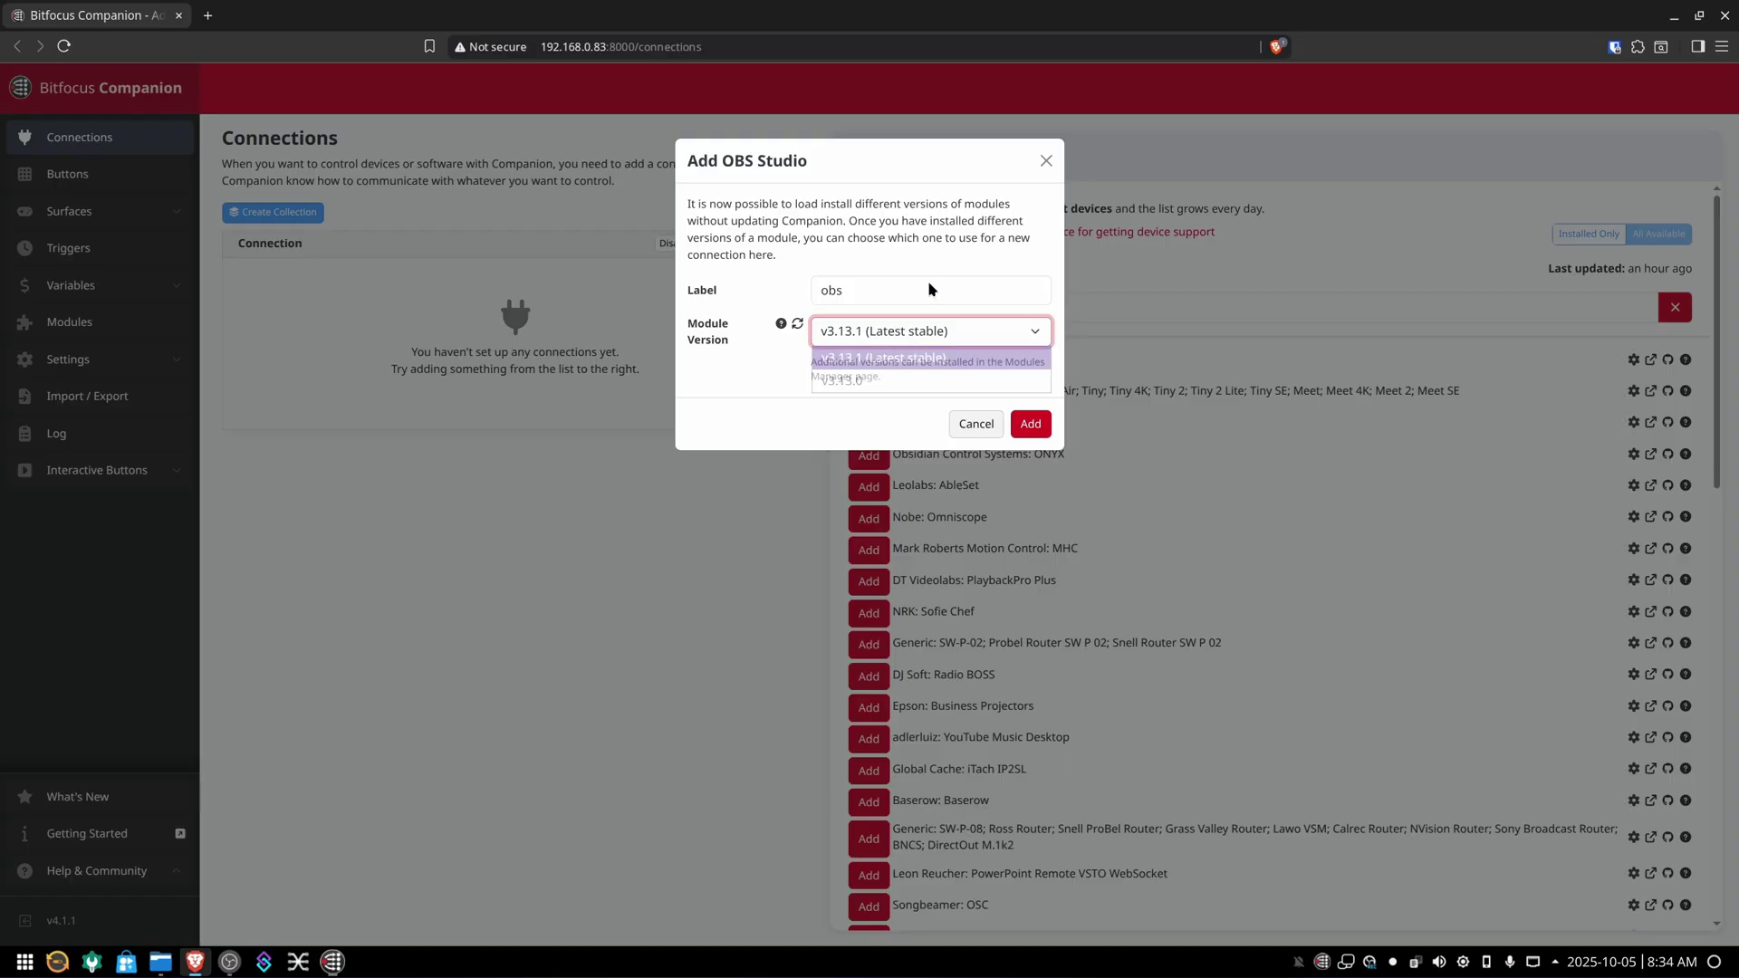
pyautogui.click(1030, 424)
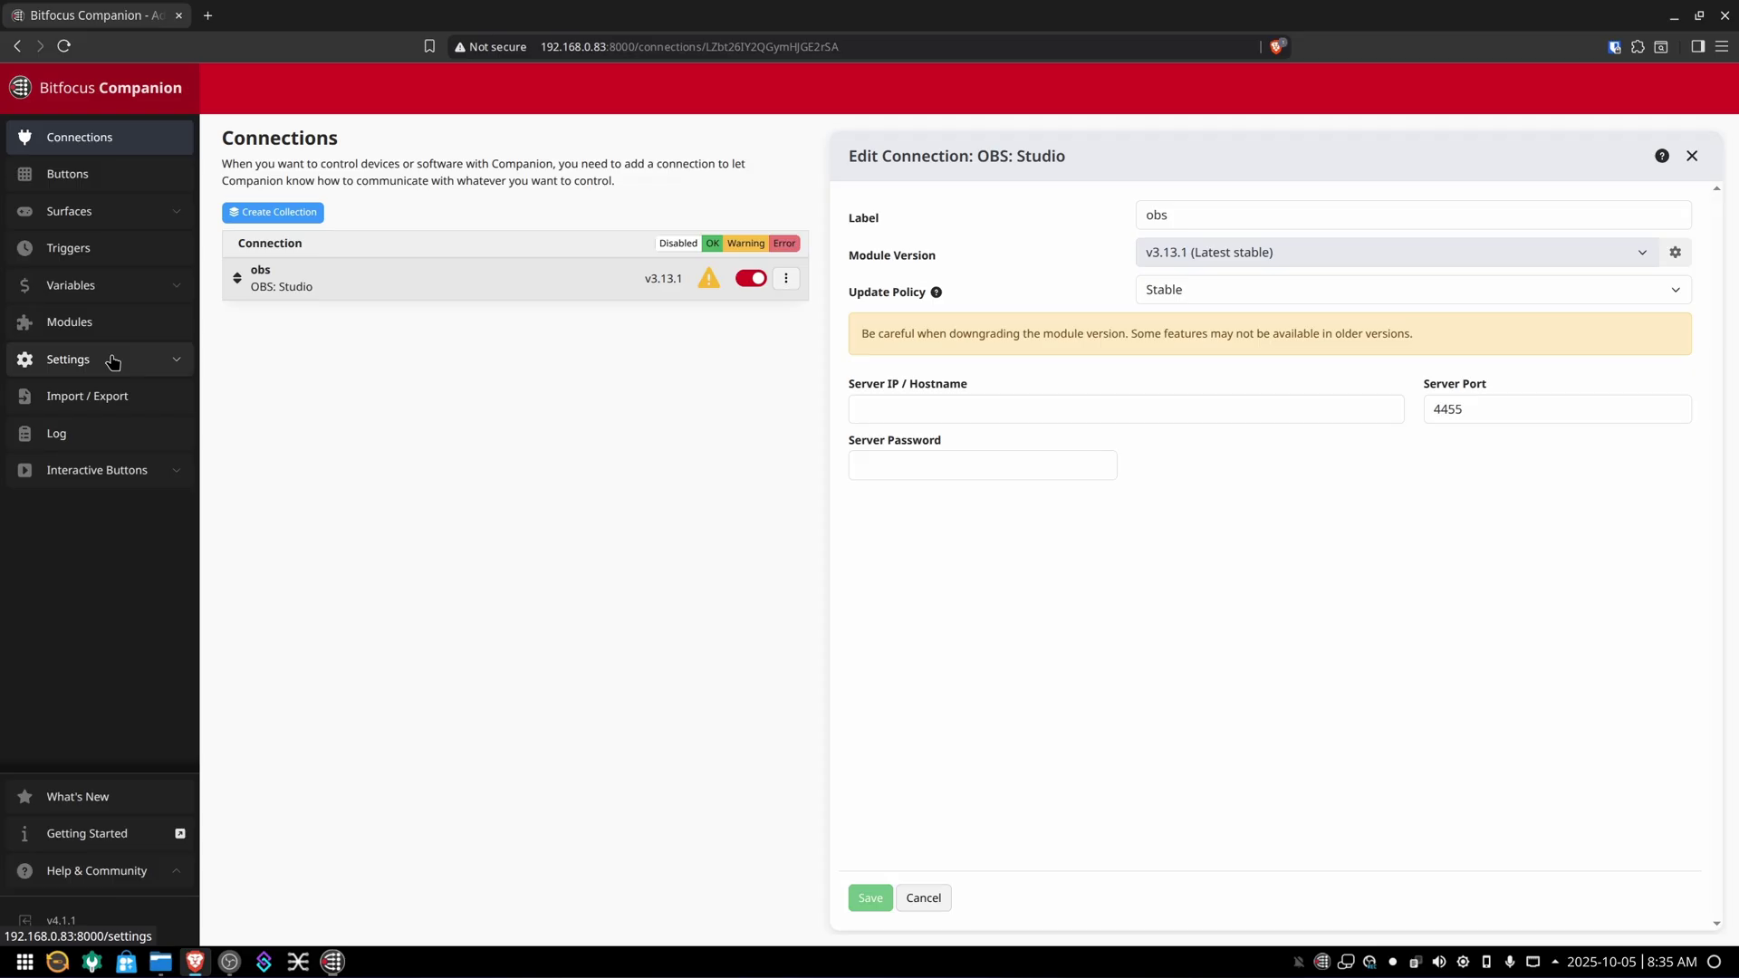
# Step: Start the Configuration Wizard and keep Stream Deck USB hardware on native Companion use in the surface detection settings
pyautogui.click(112, 362)
pyautogui.click(102, 398)
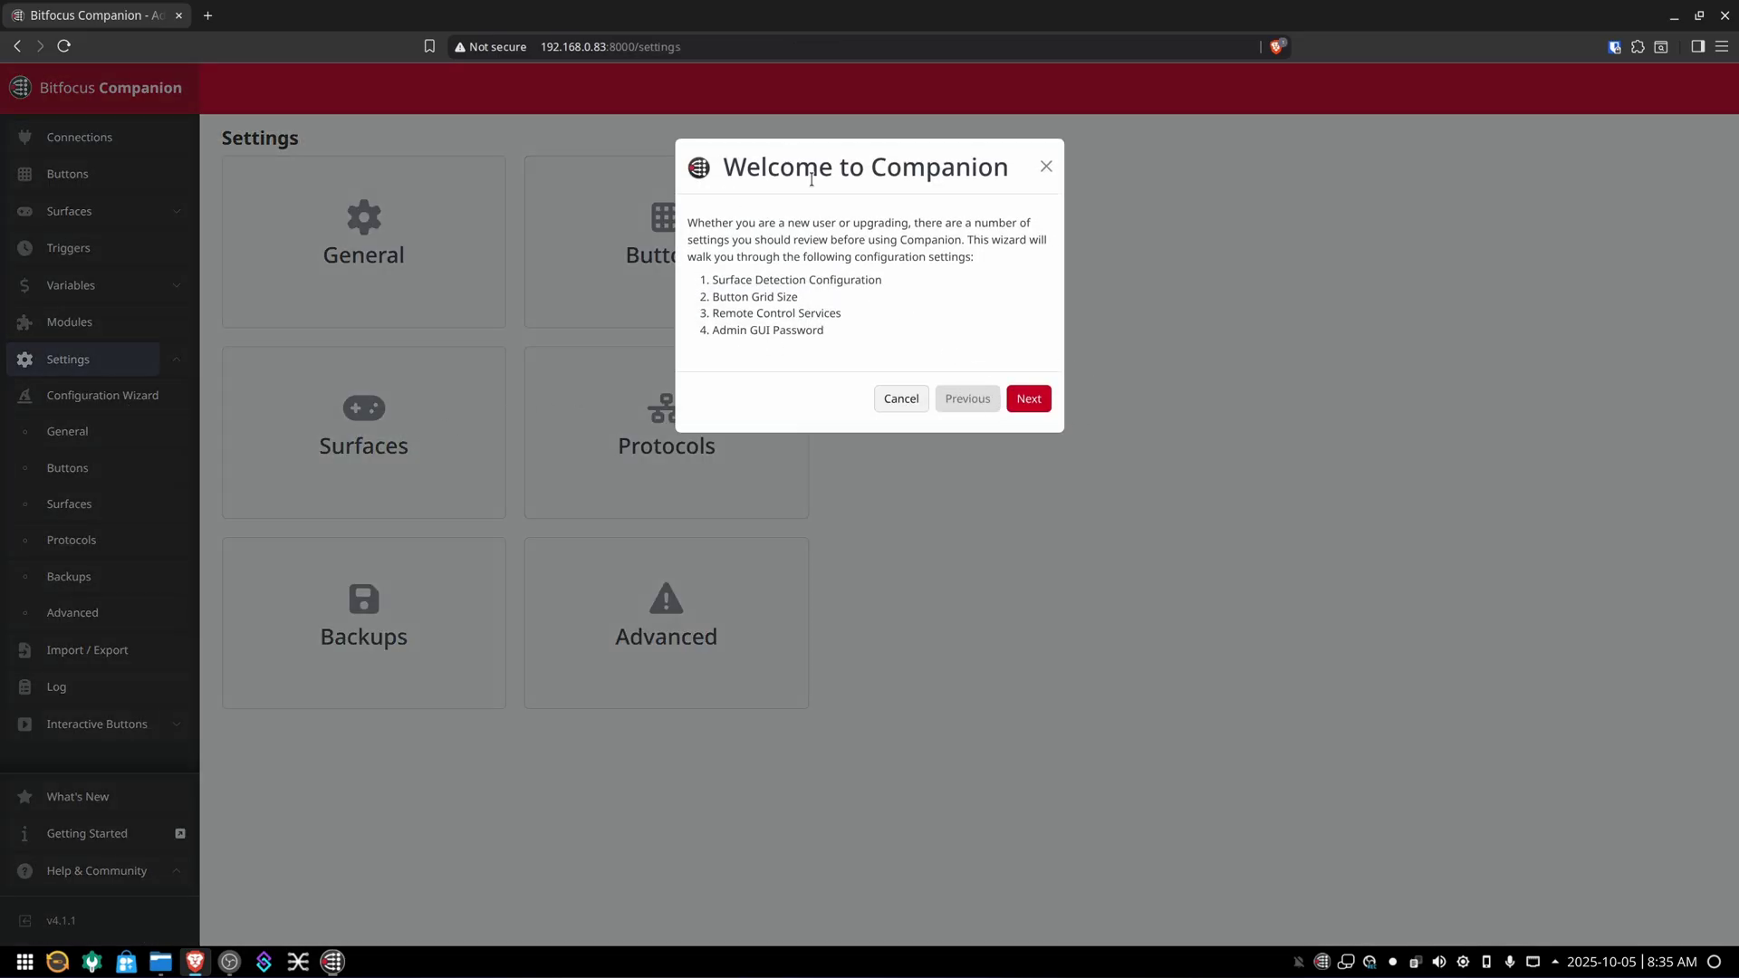
pyautogui.click(1033, 401)
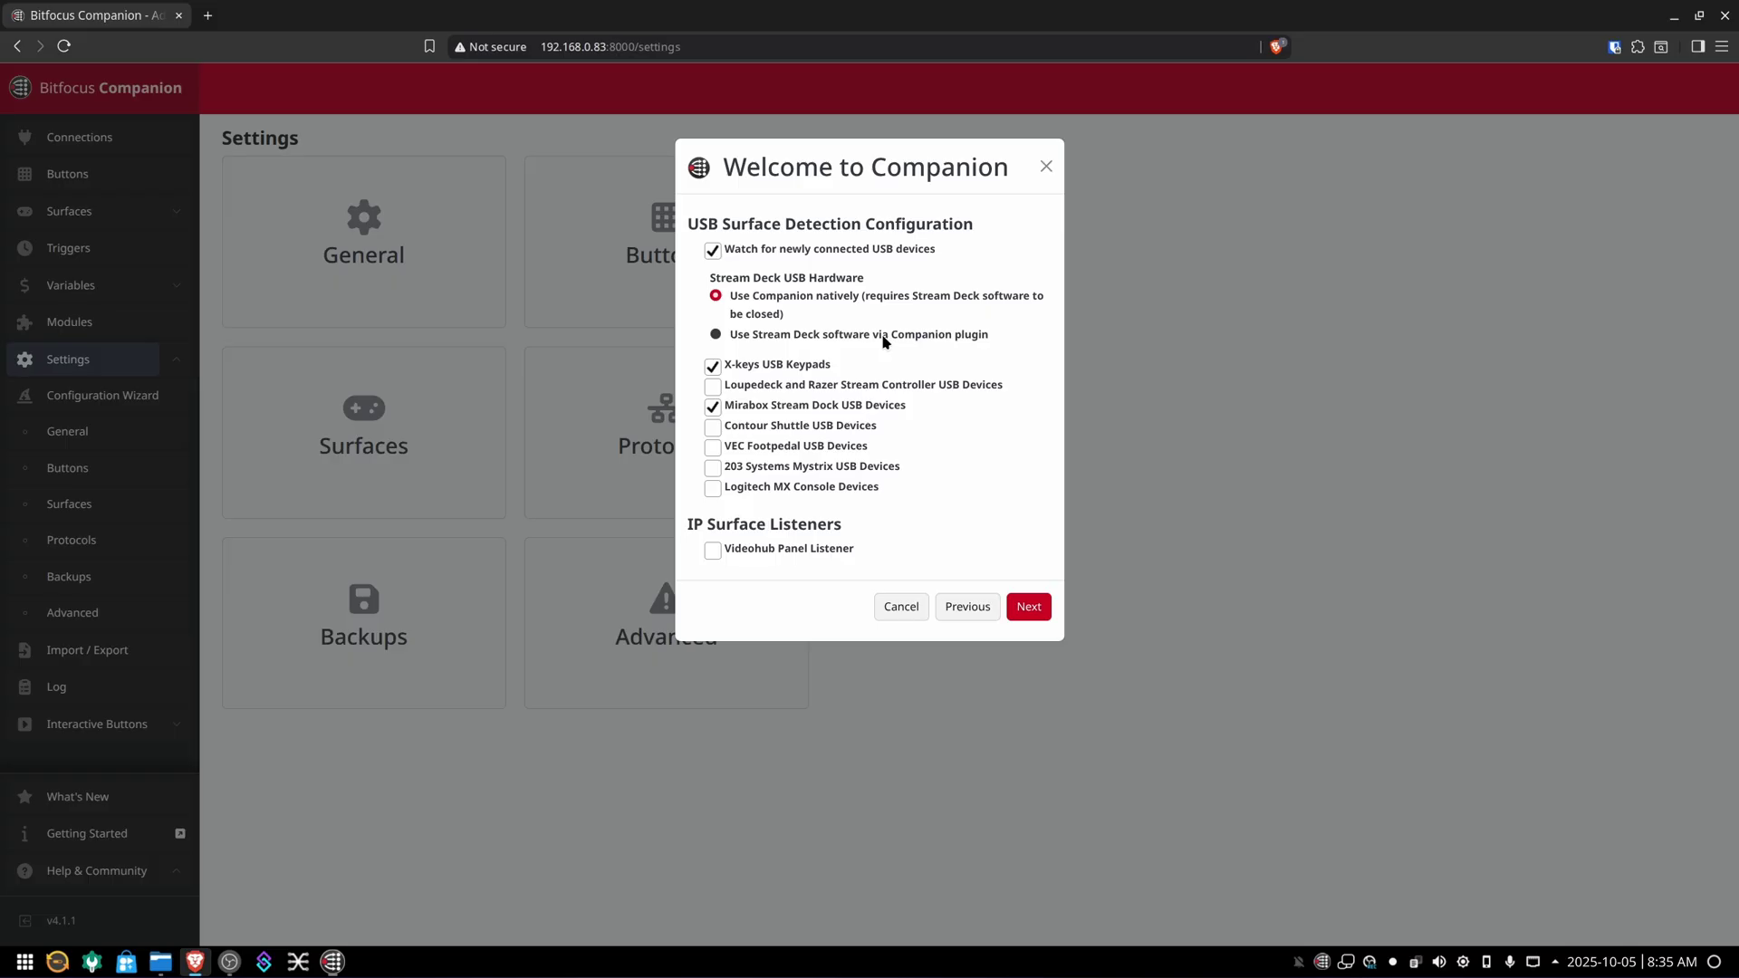
pyautogui.click(718, 334)
pyautogui.click(715, 299)
pyautogui.click(1028, 607)
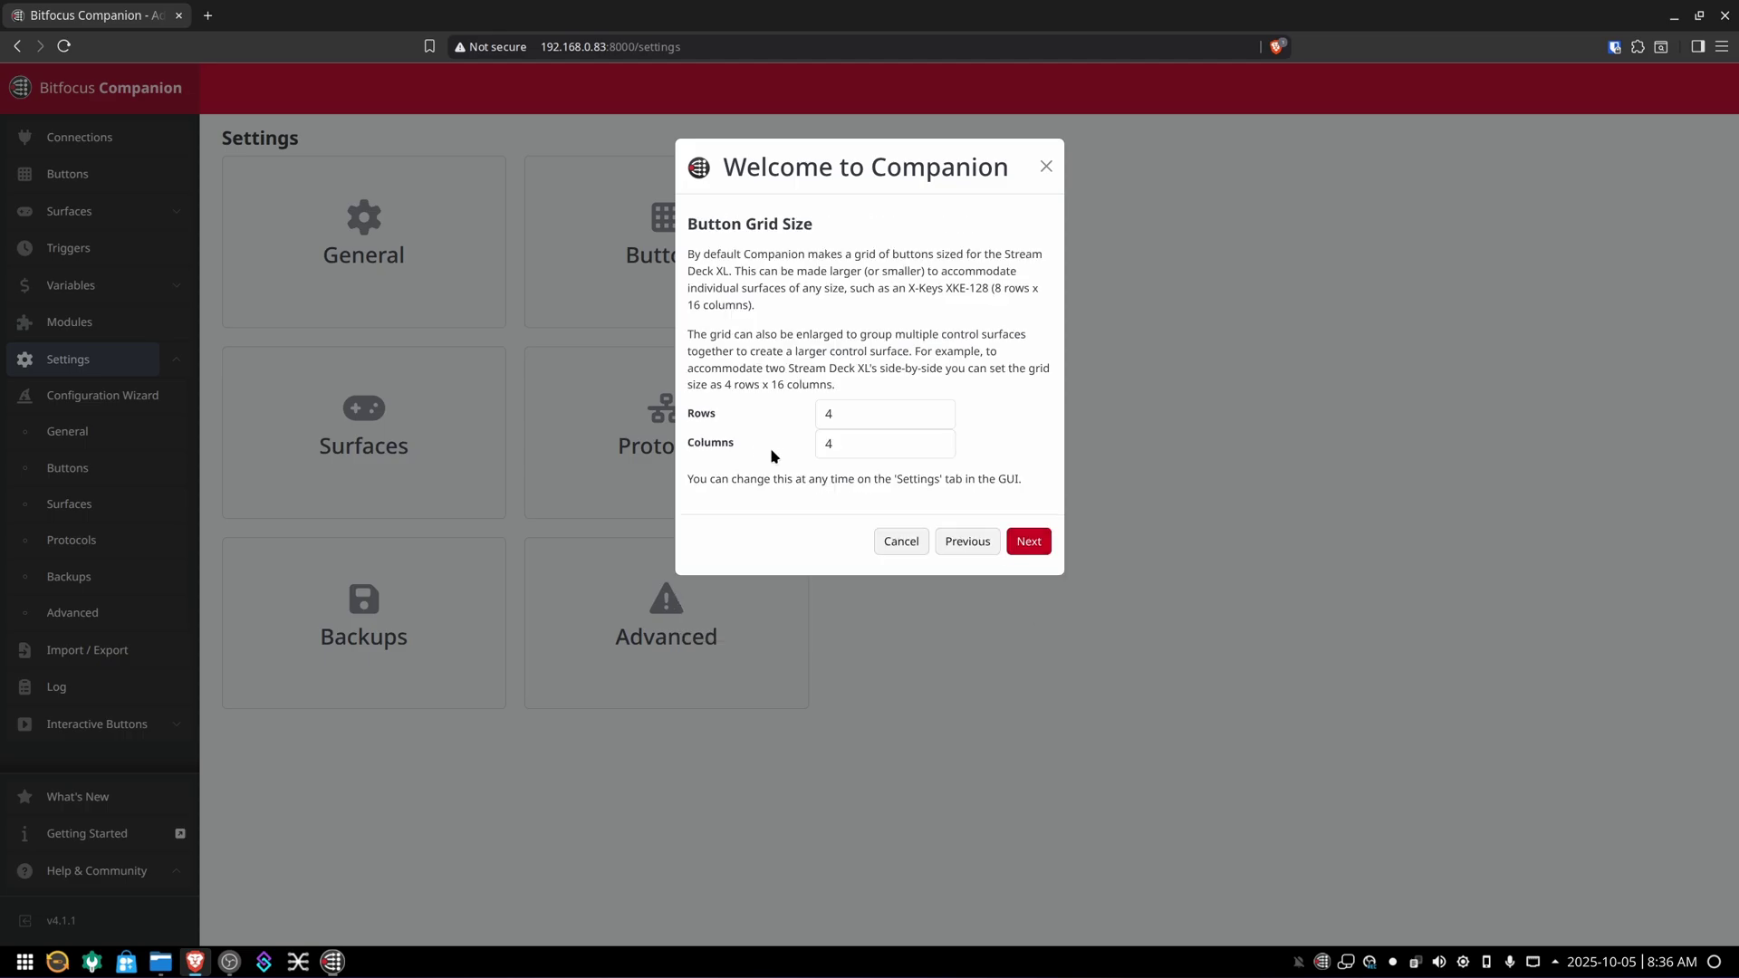
# Step: Complete the wizard with a 4 by 4 button grid, no remote control services and no admin password, applying the settings
pyautogui.click(1030, 545)
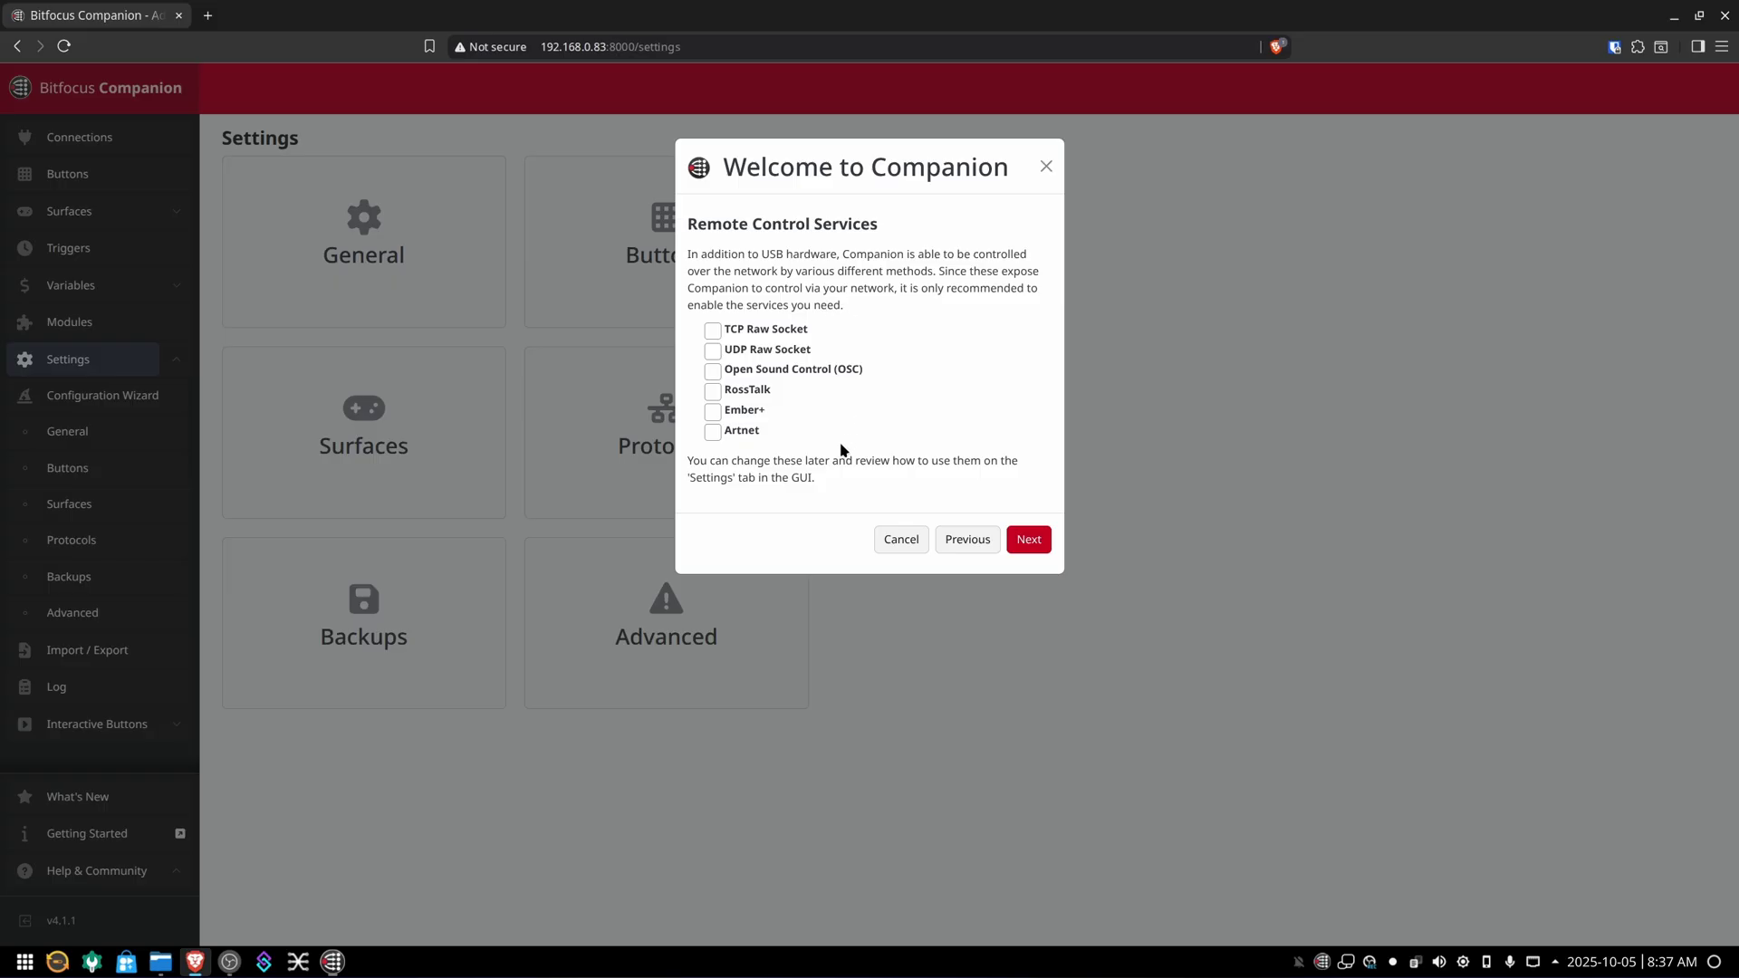
pyautogui.click(1029, 540)
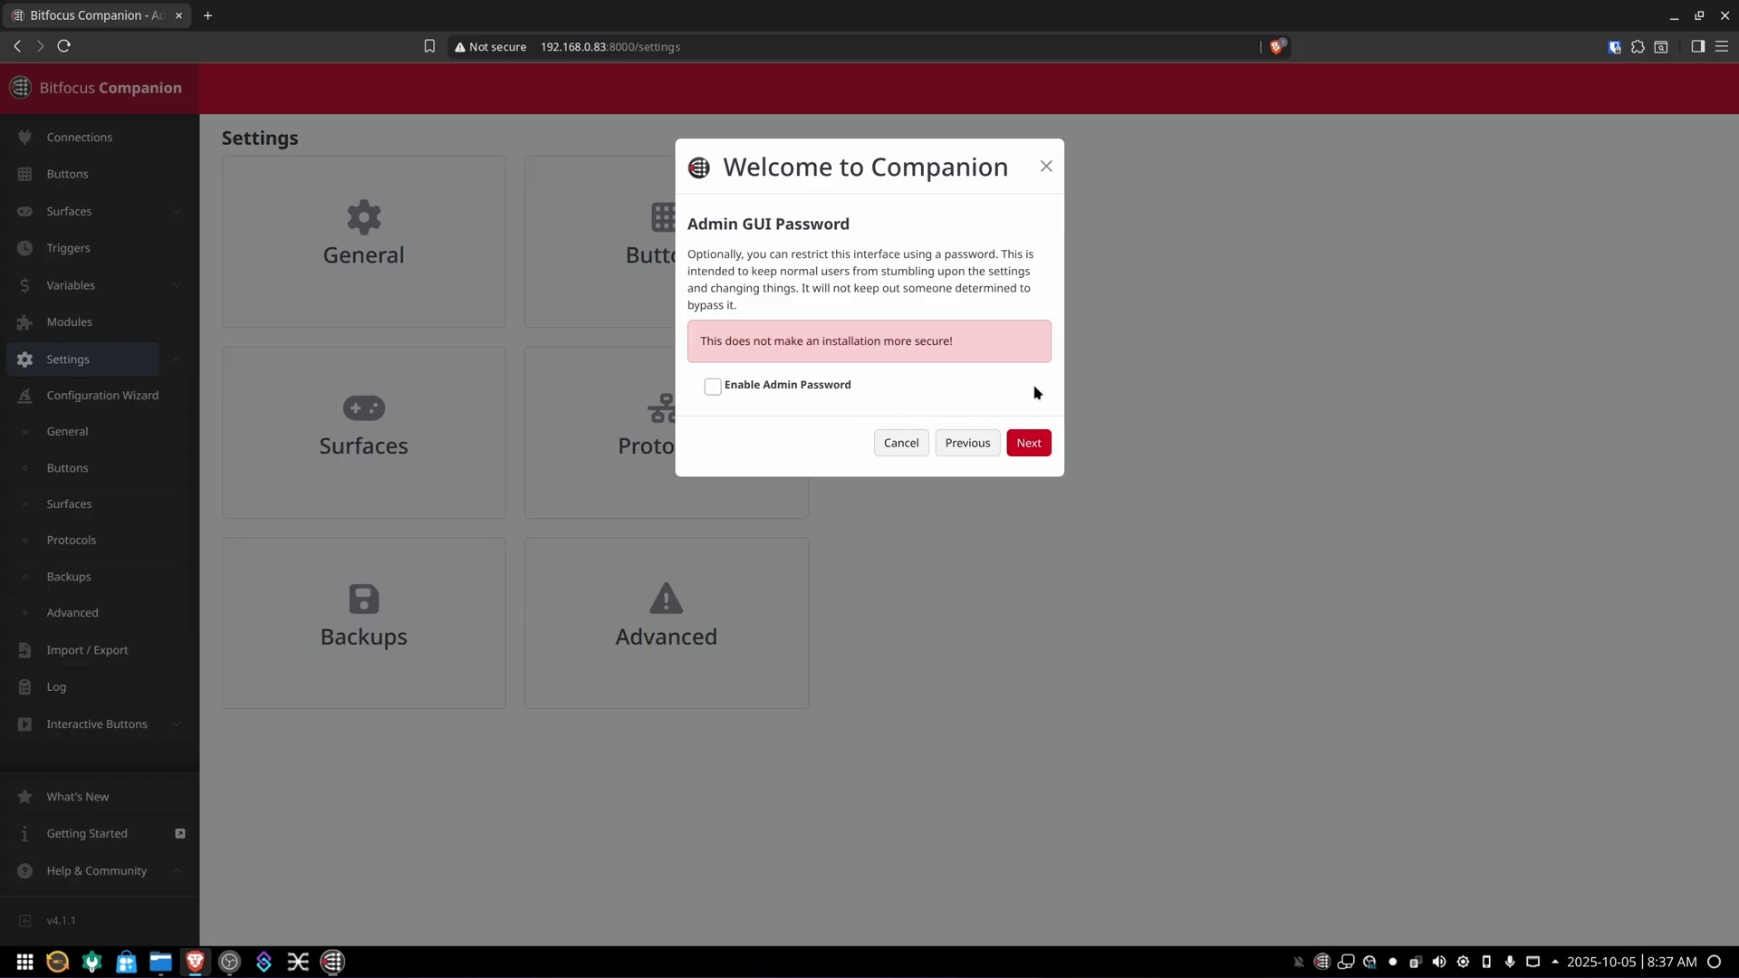
pyautogui.click(1029, 443)
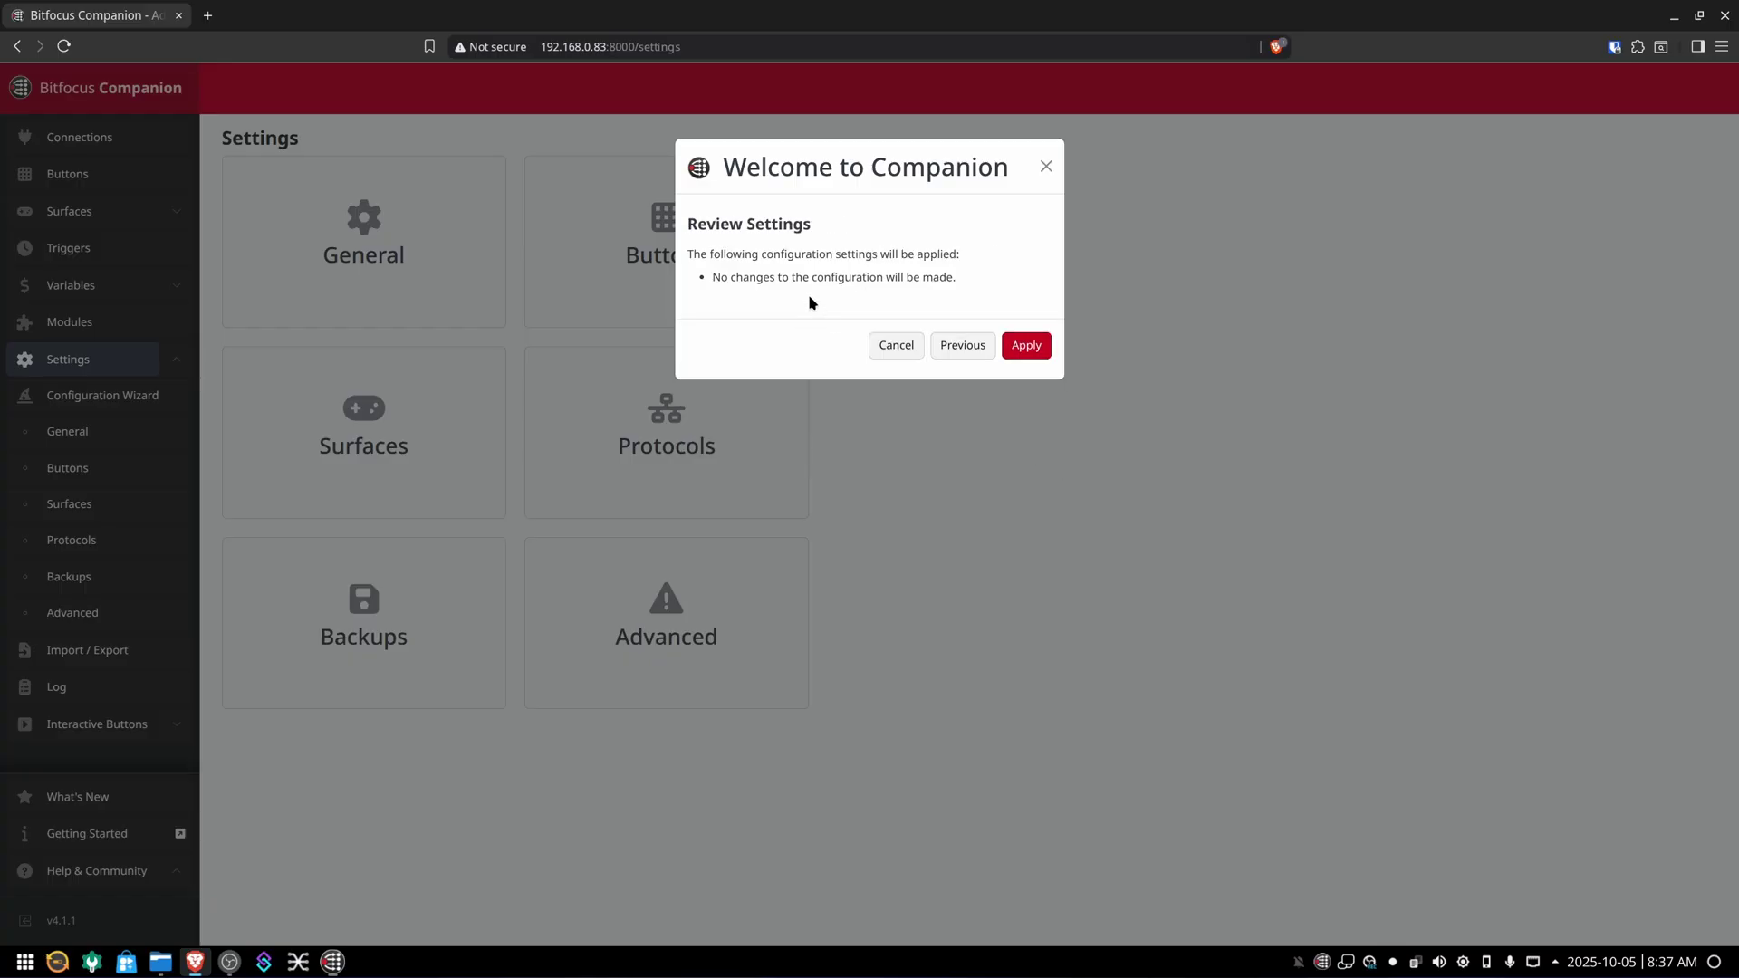
pyautogui.click(1028, 348)
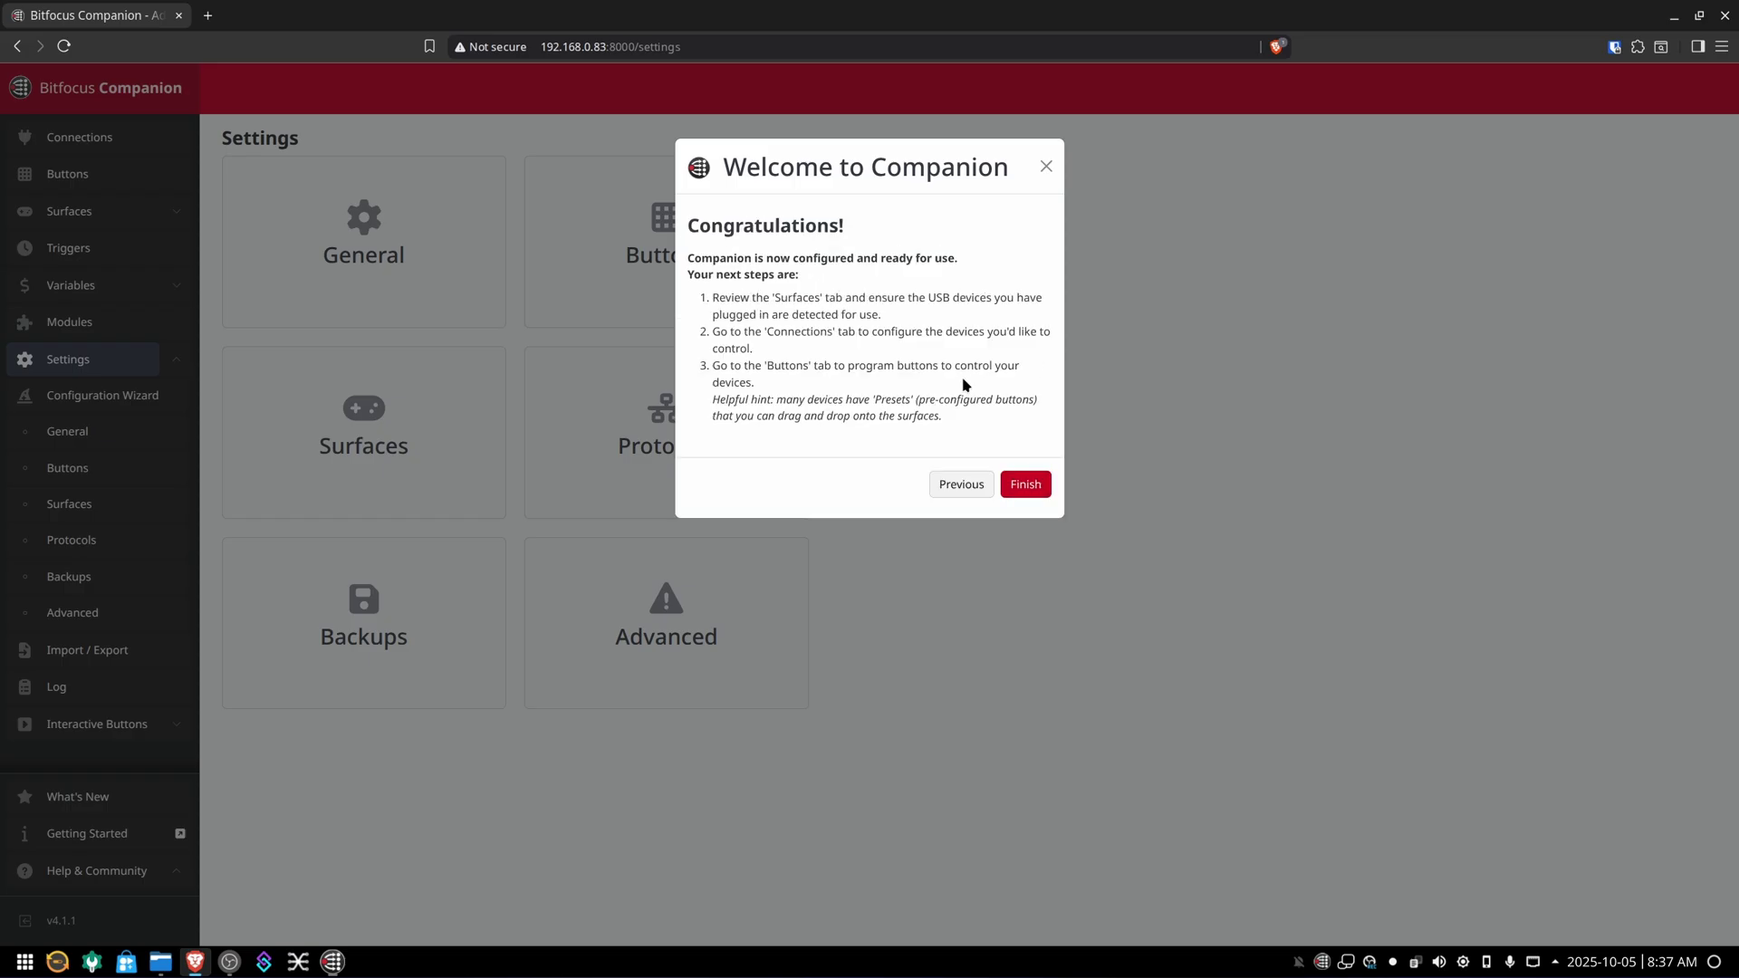
pyautogui.click(1026, 489)
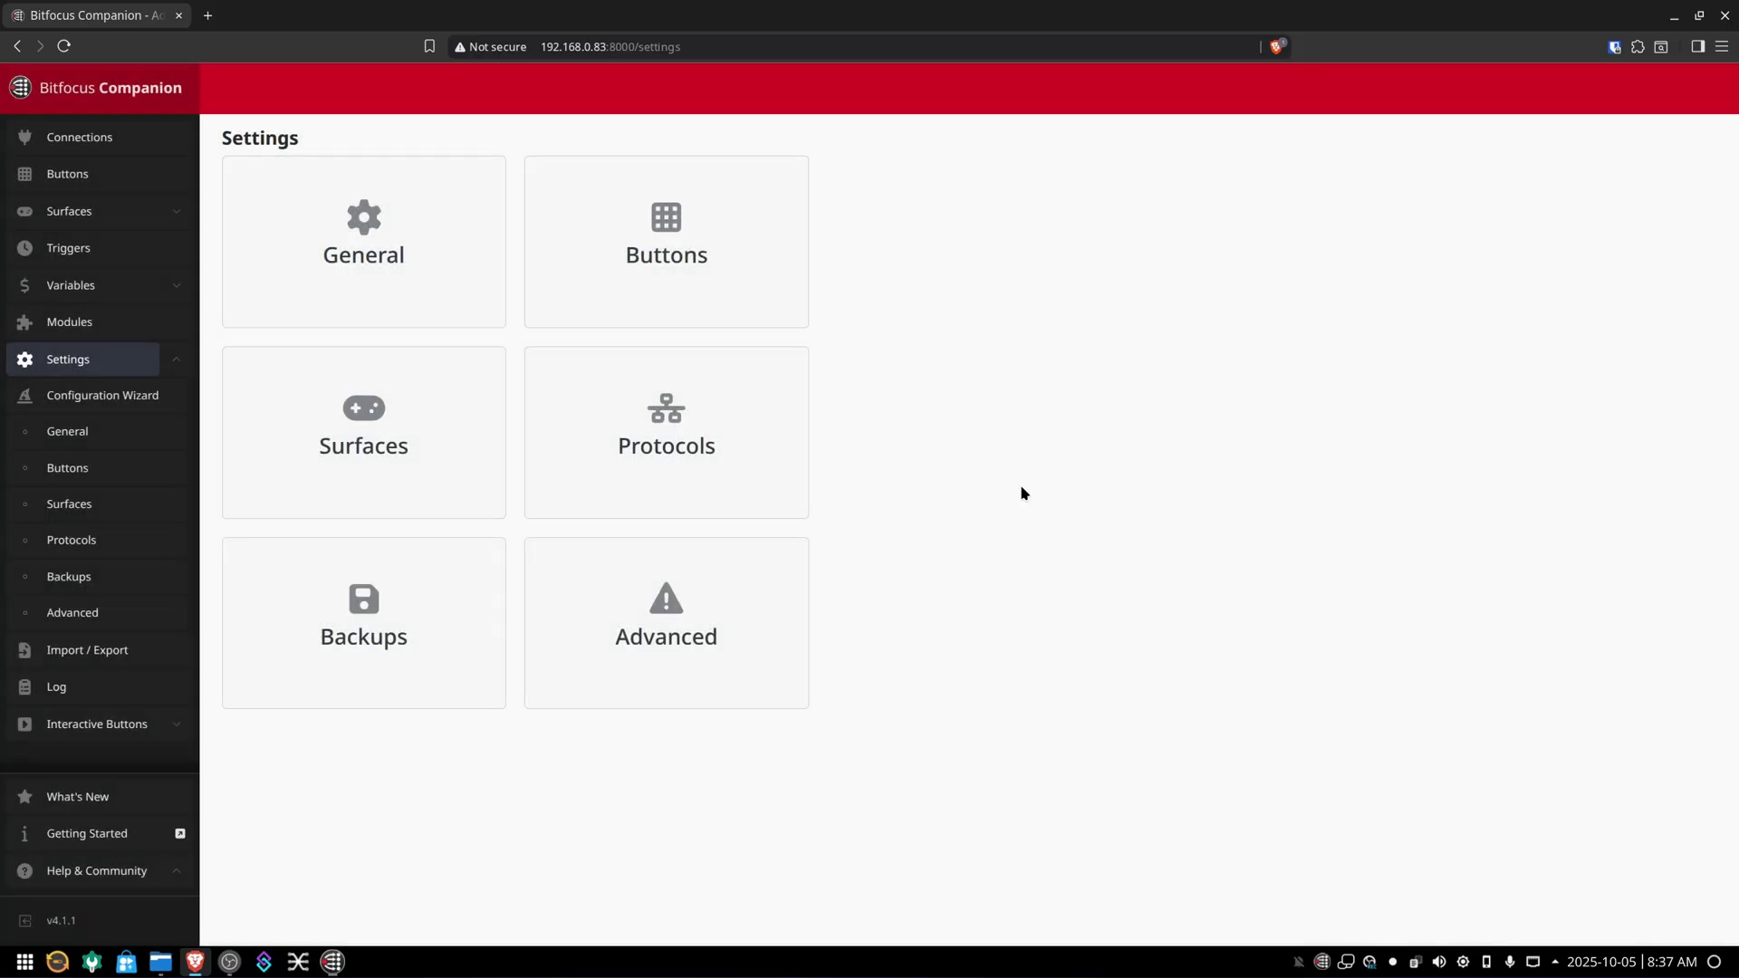
# Step: Review the configured connections and the button grid of page 1
pyautogui.click(122, 146)
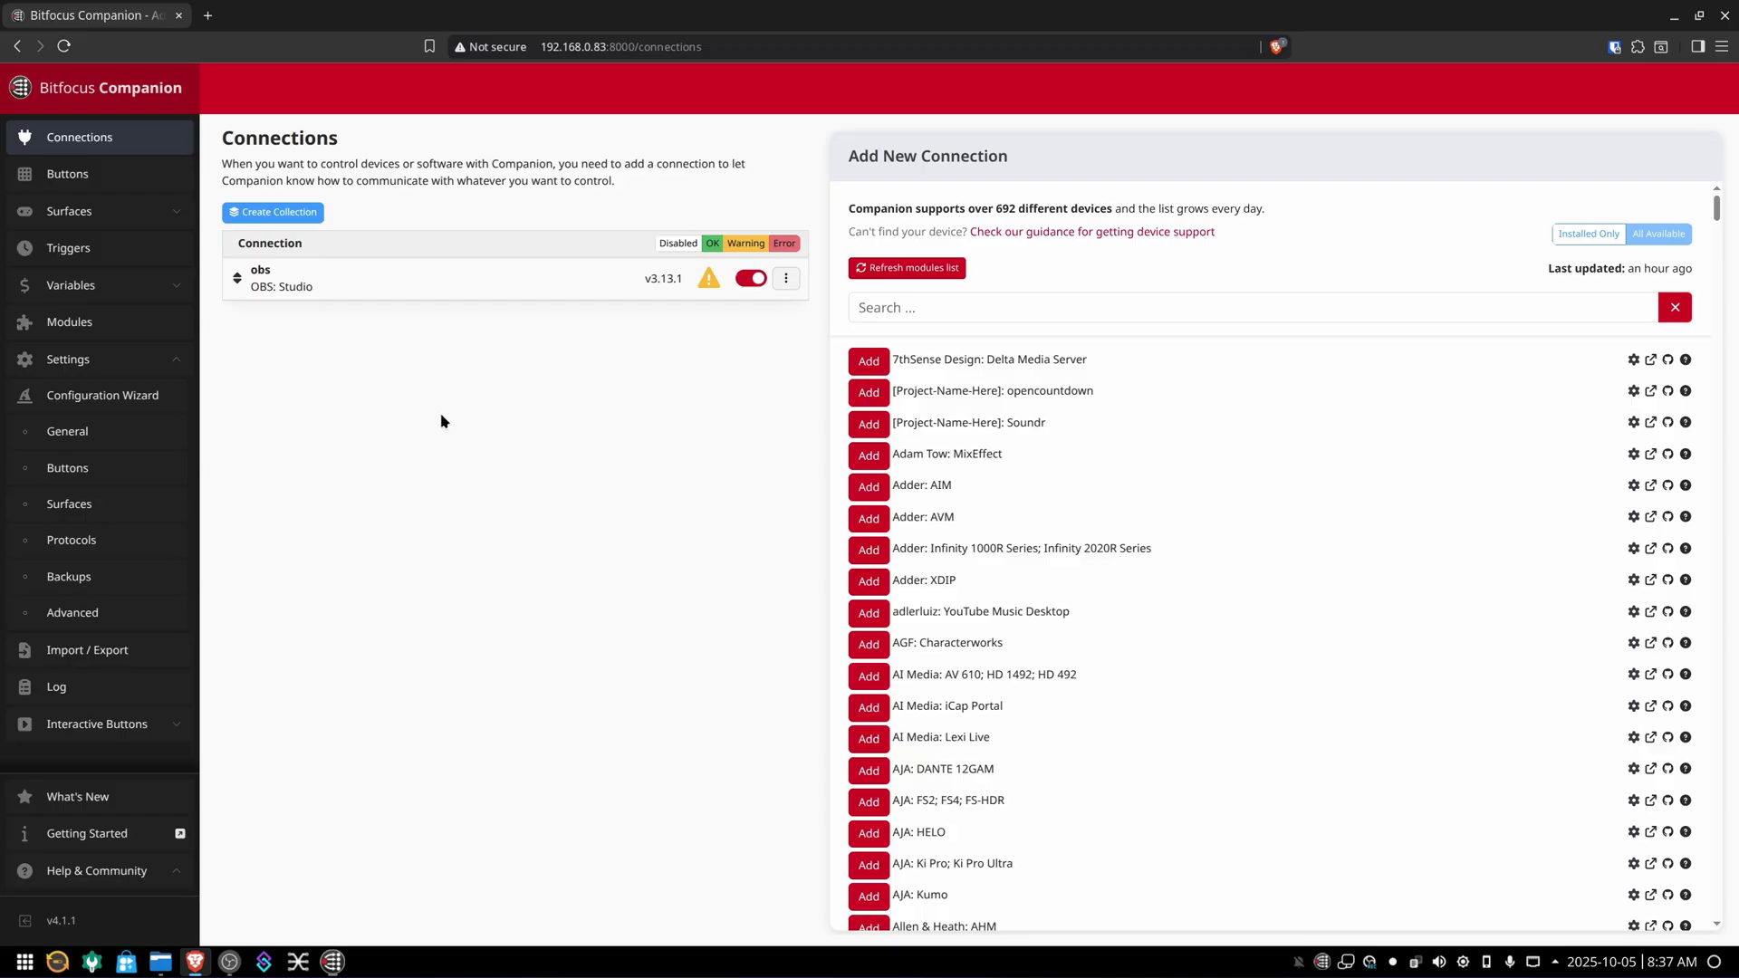
pyautogui.click(155, 175)
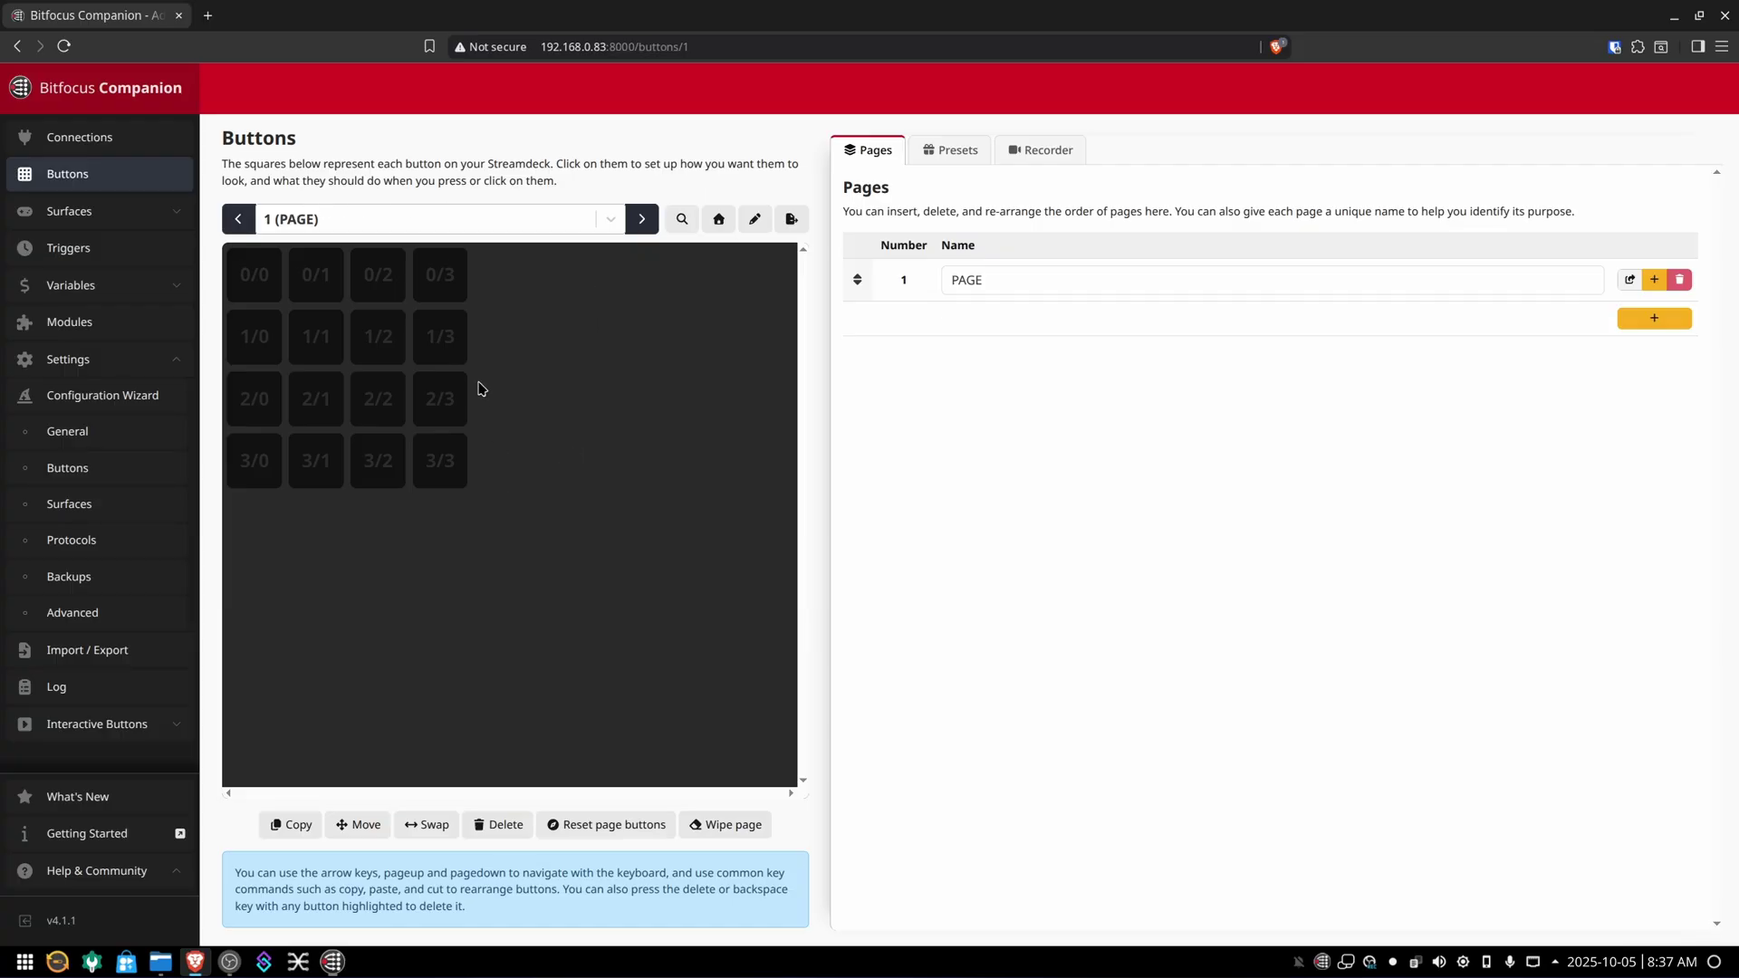
pyautogui.click(432, 272)
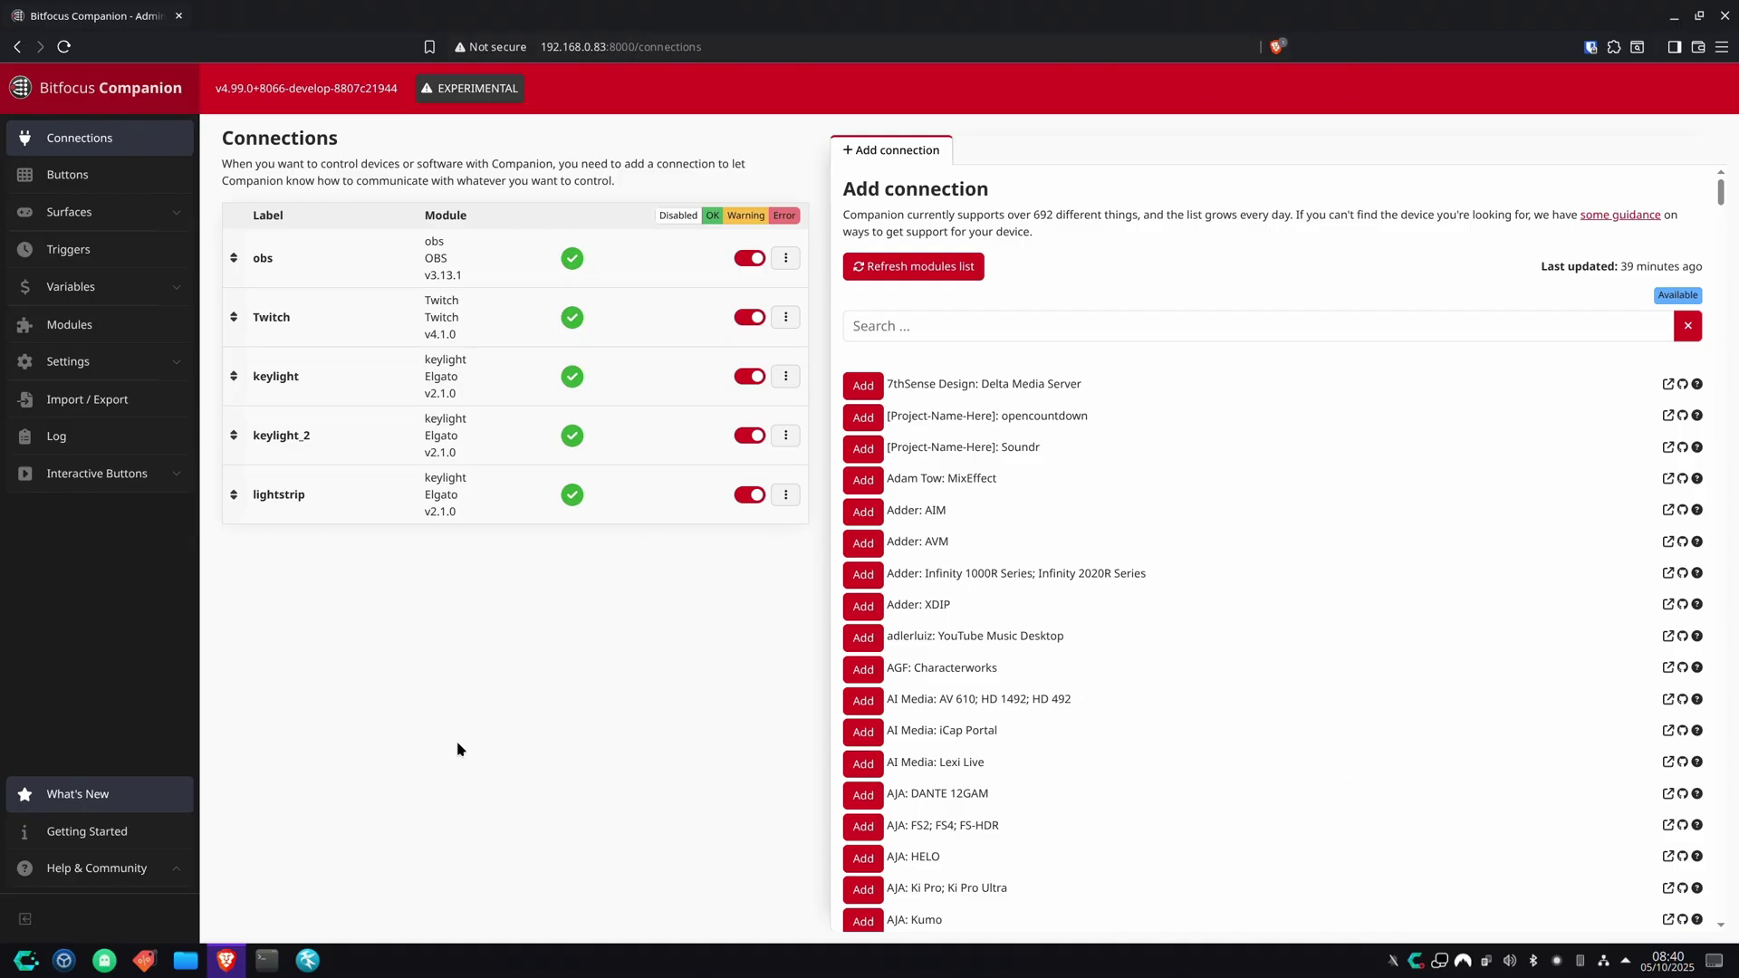
# Step: Add a new button page named Demo after the Utilities page
pyautogui.click(64, 194)
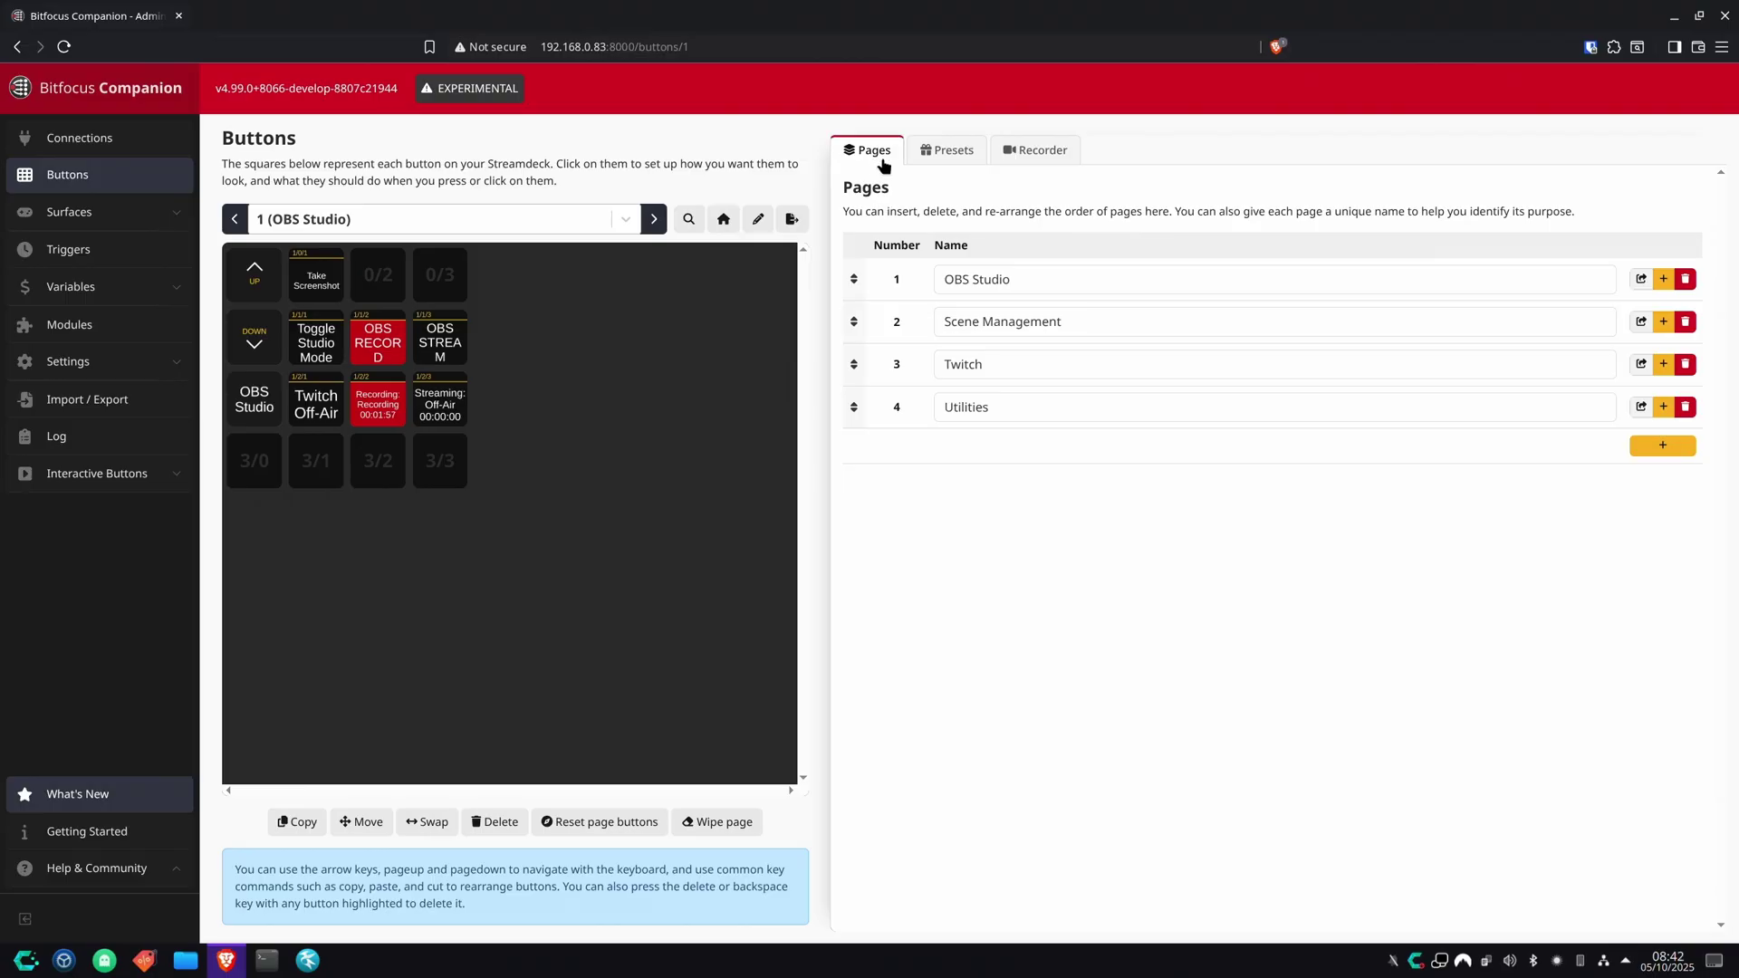
pyautogui.click(1663, 453)
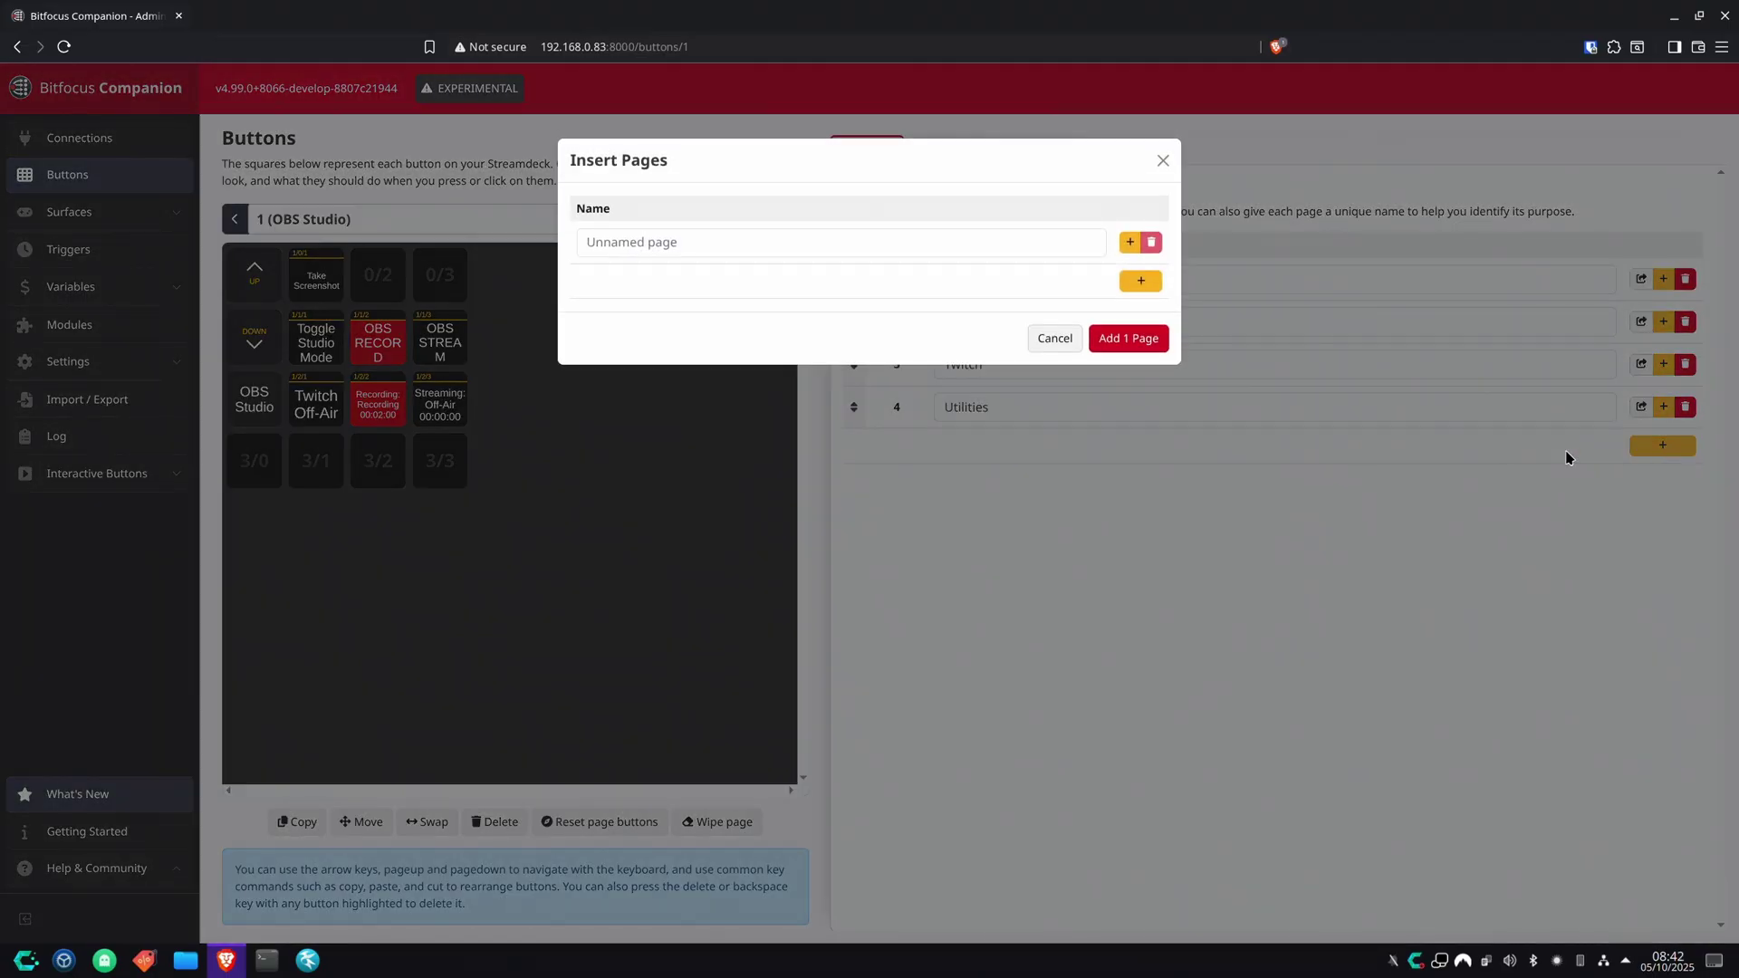
pyautogui.click(657, 243)
pyautogui.write('De')
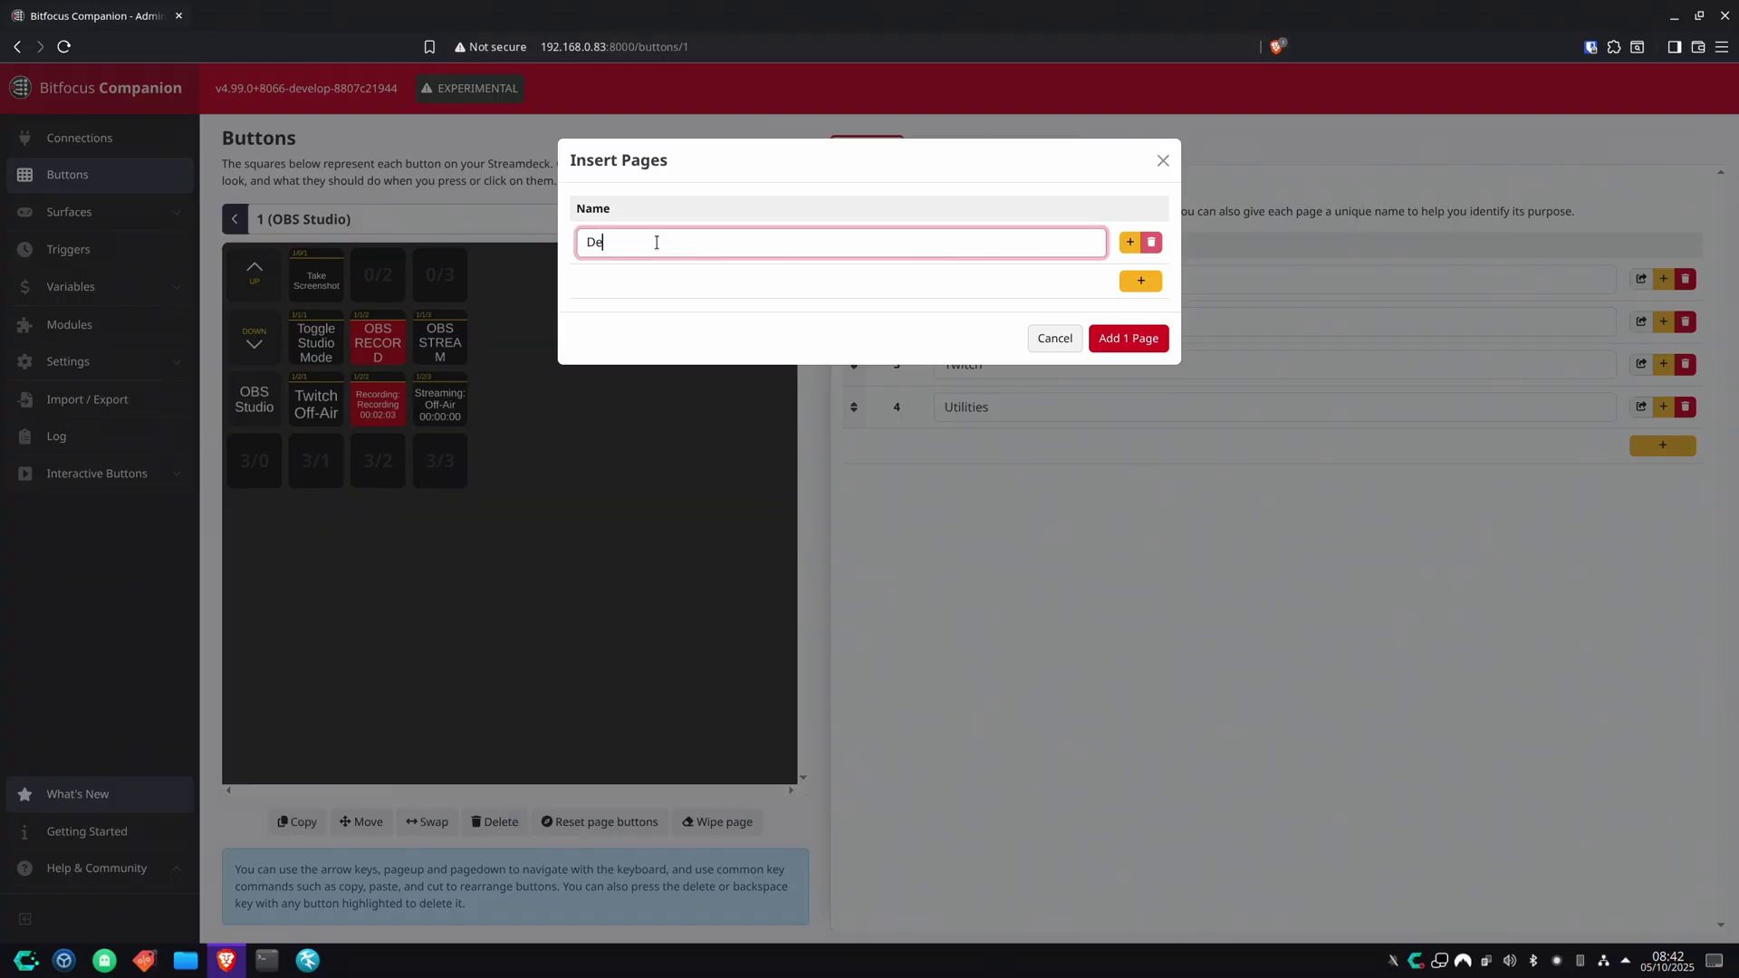
pyautogui.write('mo Page')
pyautogui.press('BackSpace')
pyautogui.press('BackSpace')
pyautogui.press('BackSpace')
pyautogui.press('BackSpace')
pyautogui.press('BackSpace')
pyautogui.click(1105, 337)
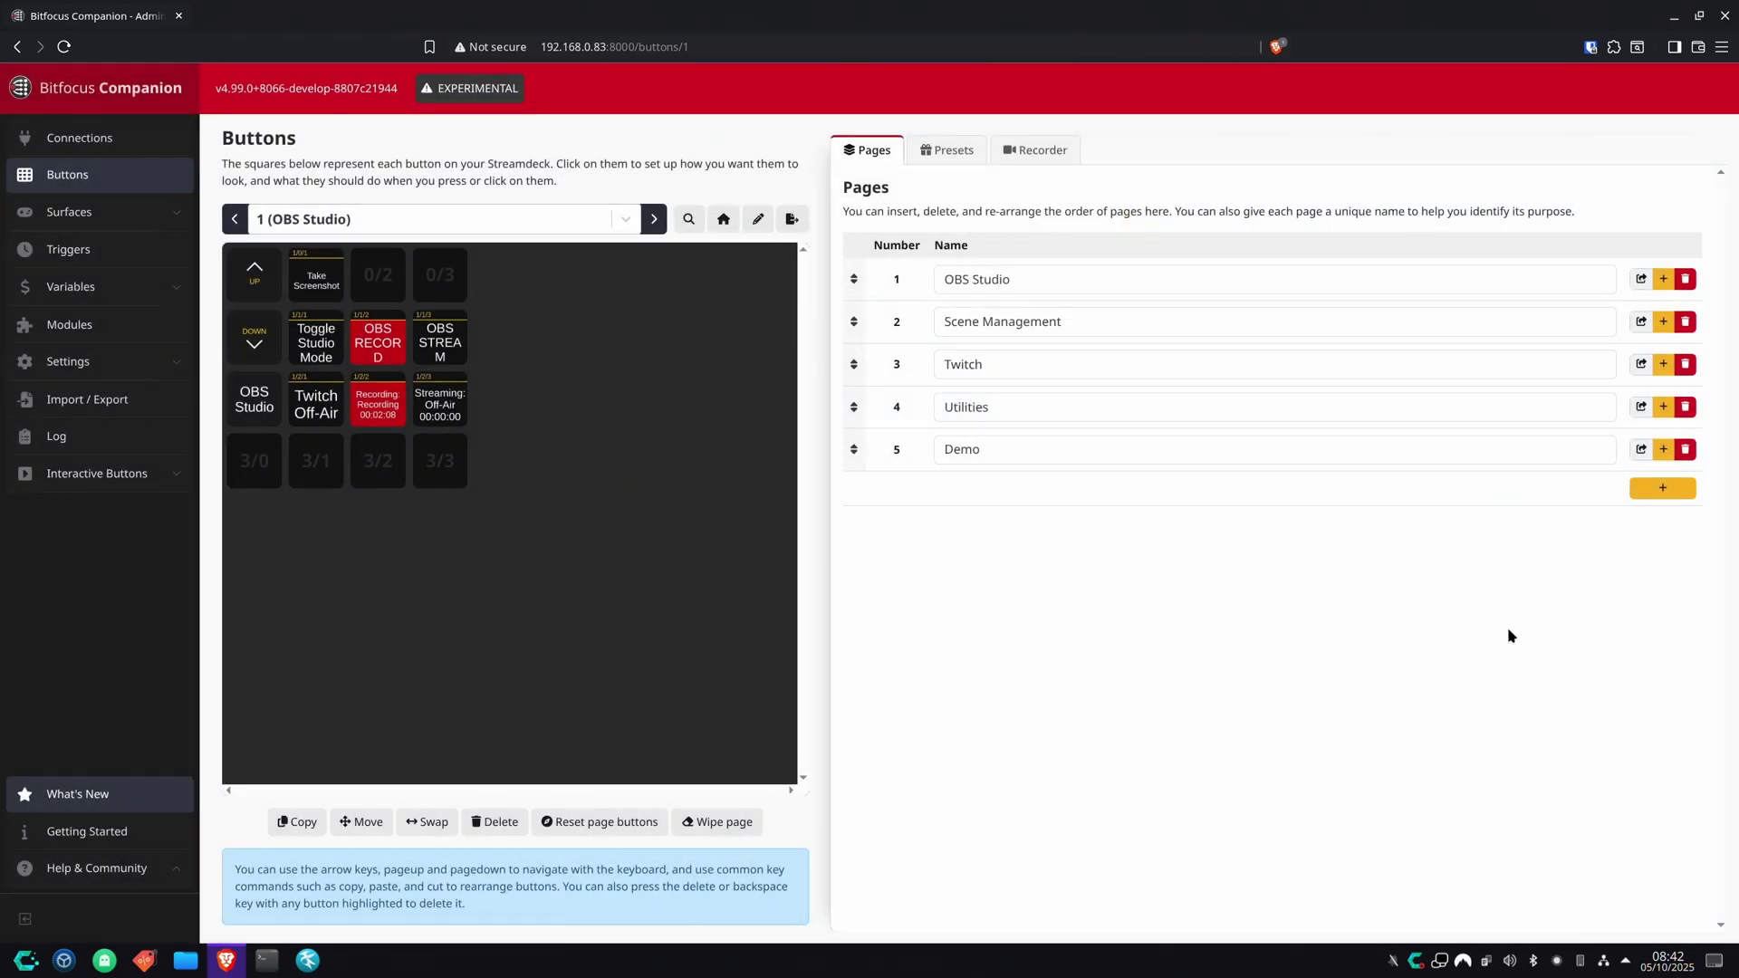
# Step: Create a regular button at position 0/3 of the Demo page with the text Test Button
pyautogui.click(655, 220)
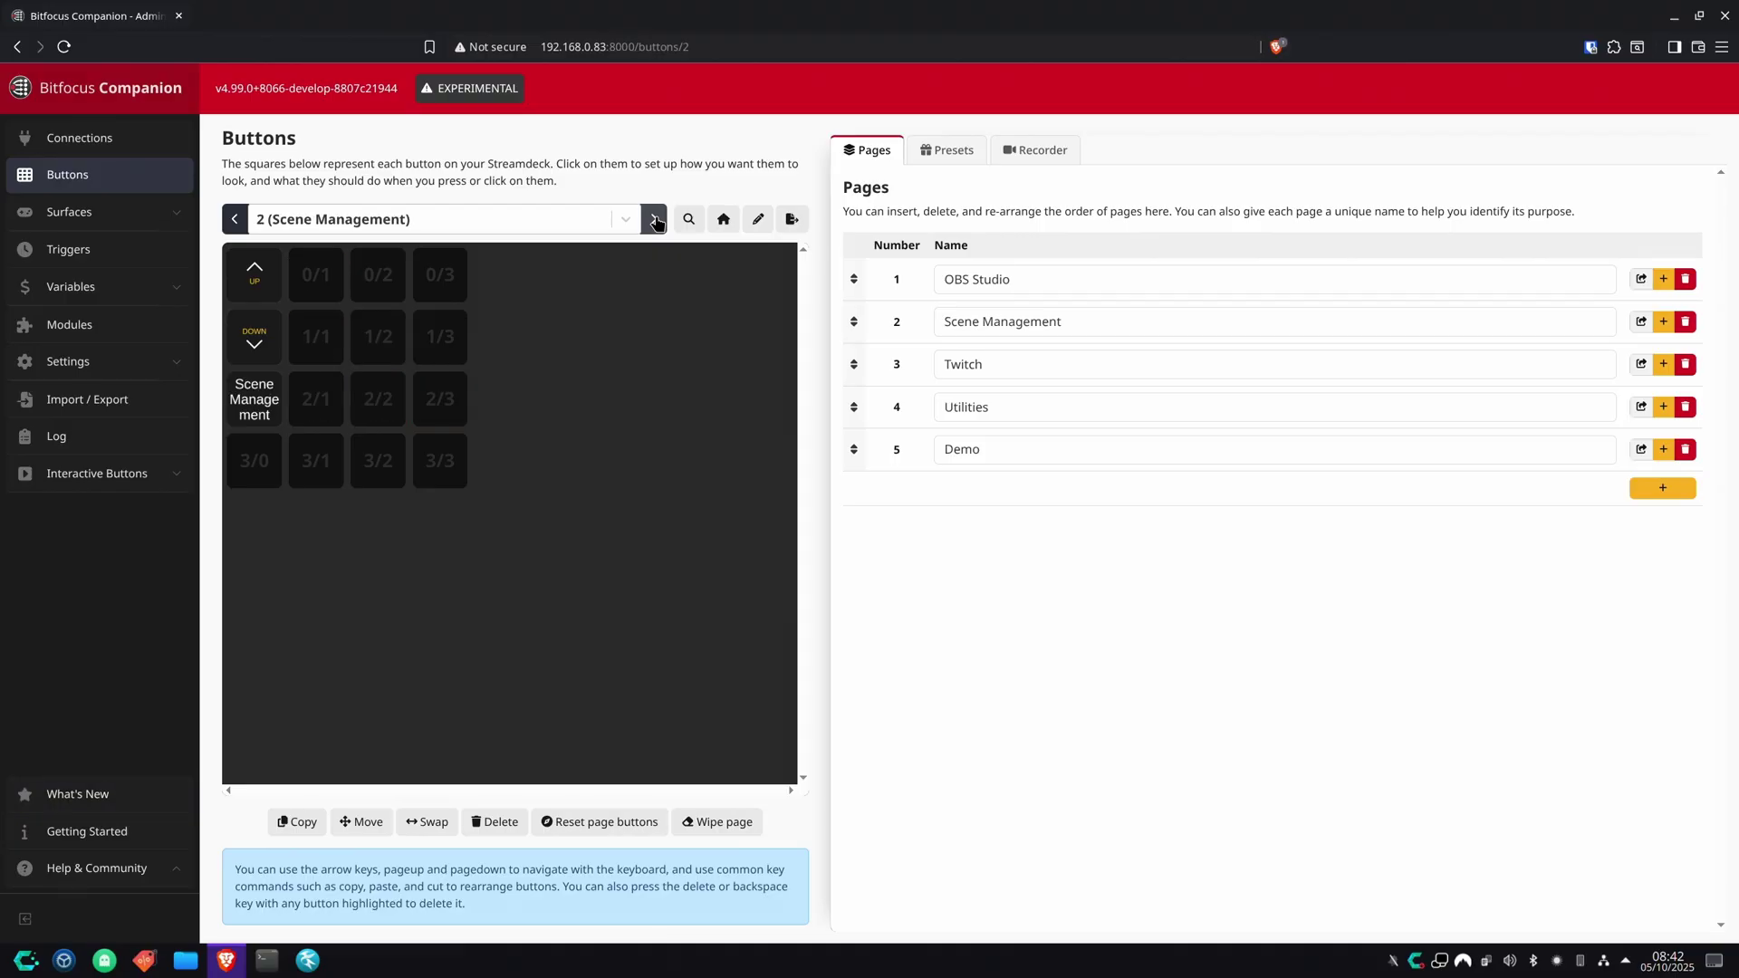
pyautogui.click(655, 220)
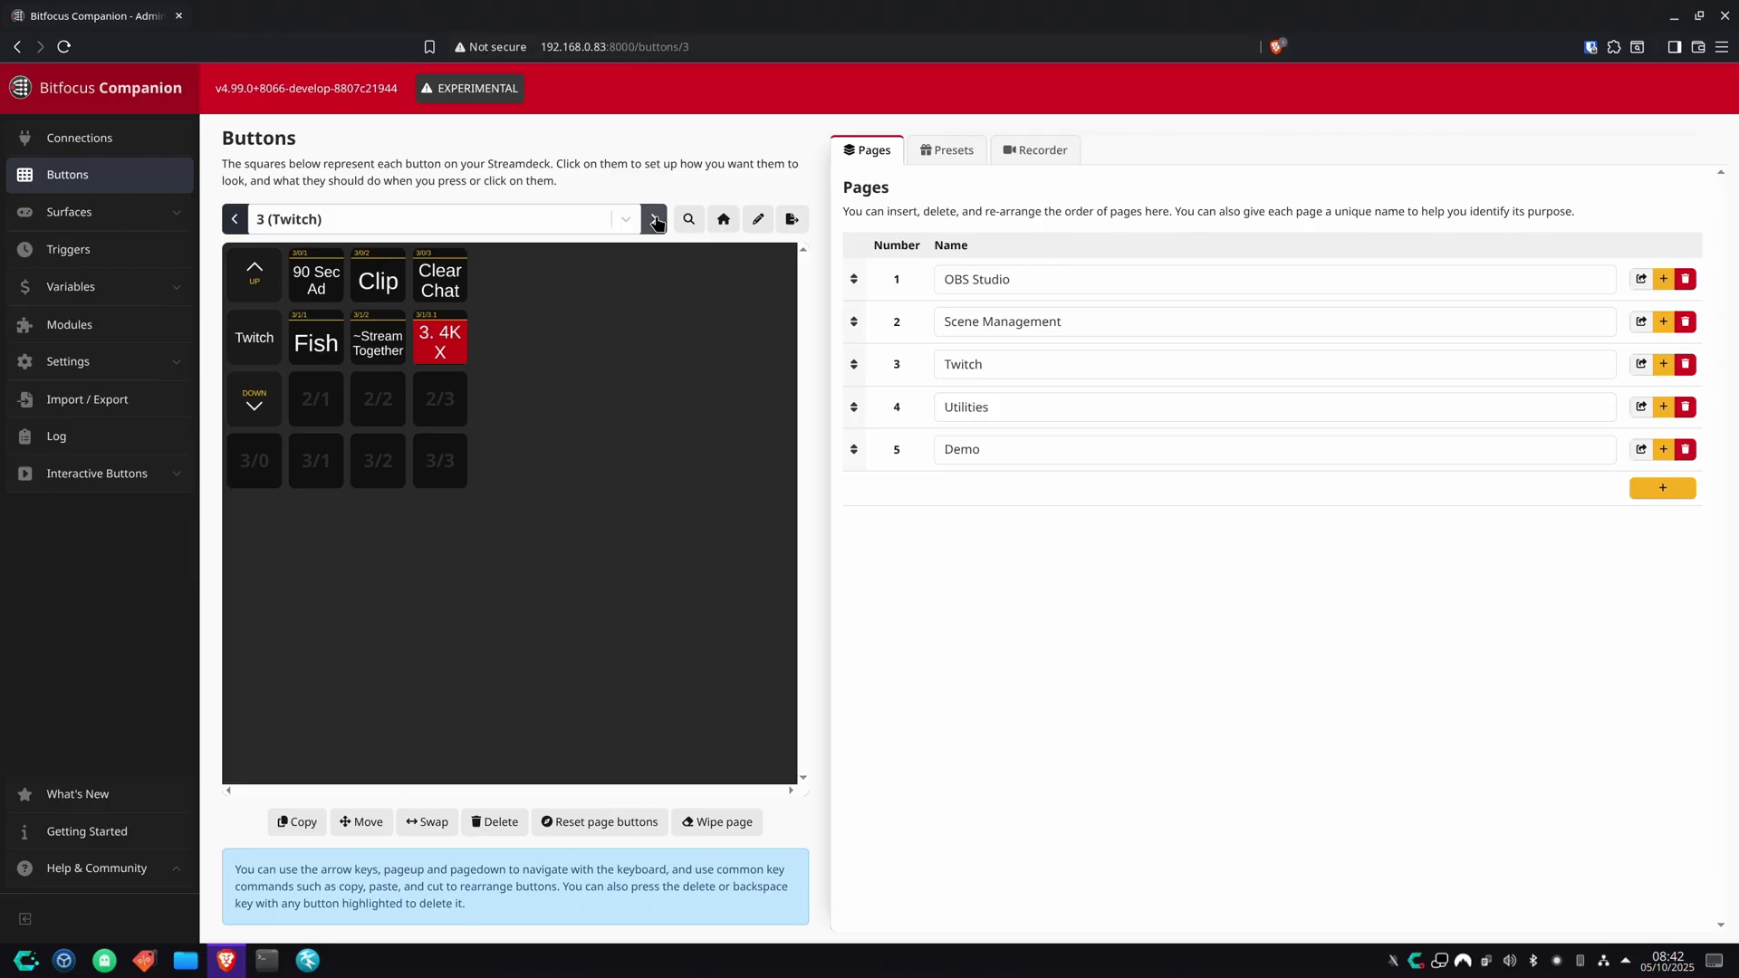
pyautogui.click(655, 221)
pyautogui.click(655, 220)
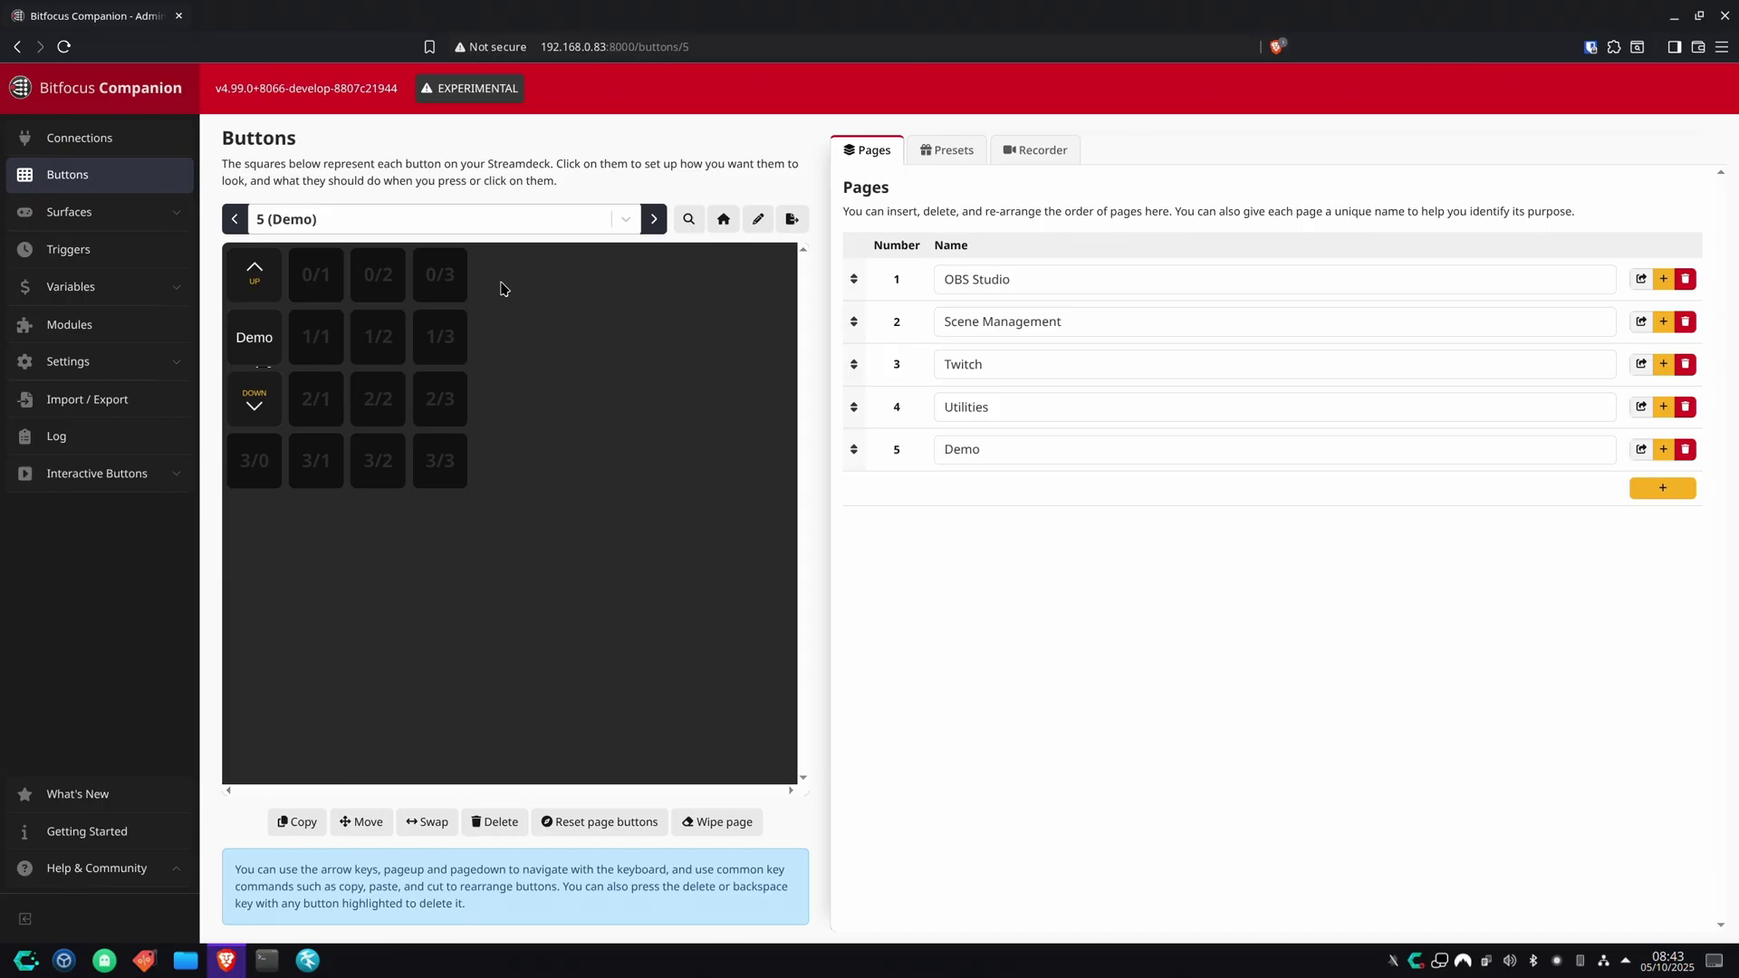
pyautogui.click(443, 277)
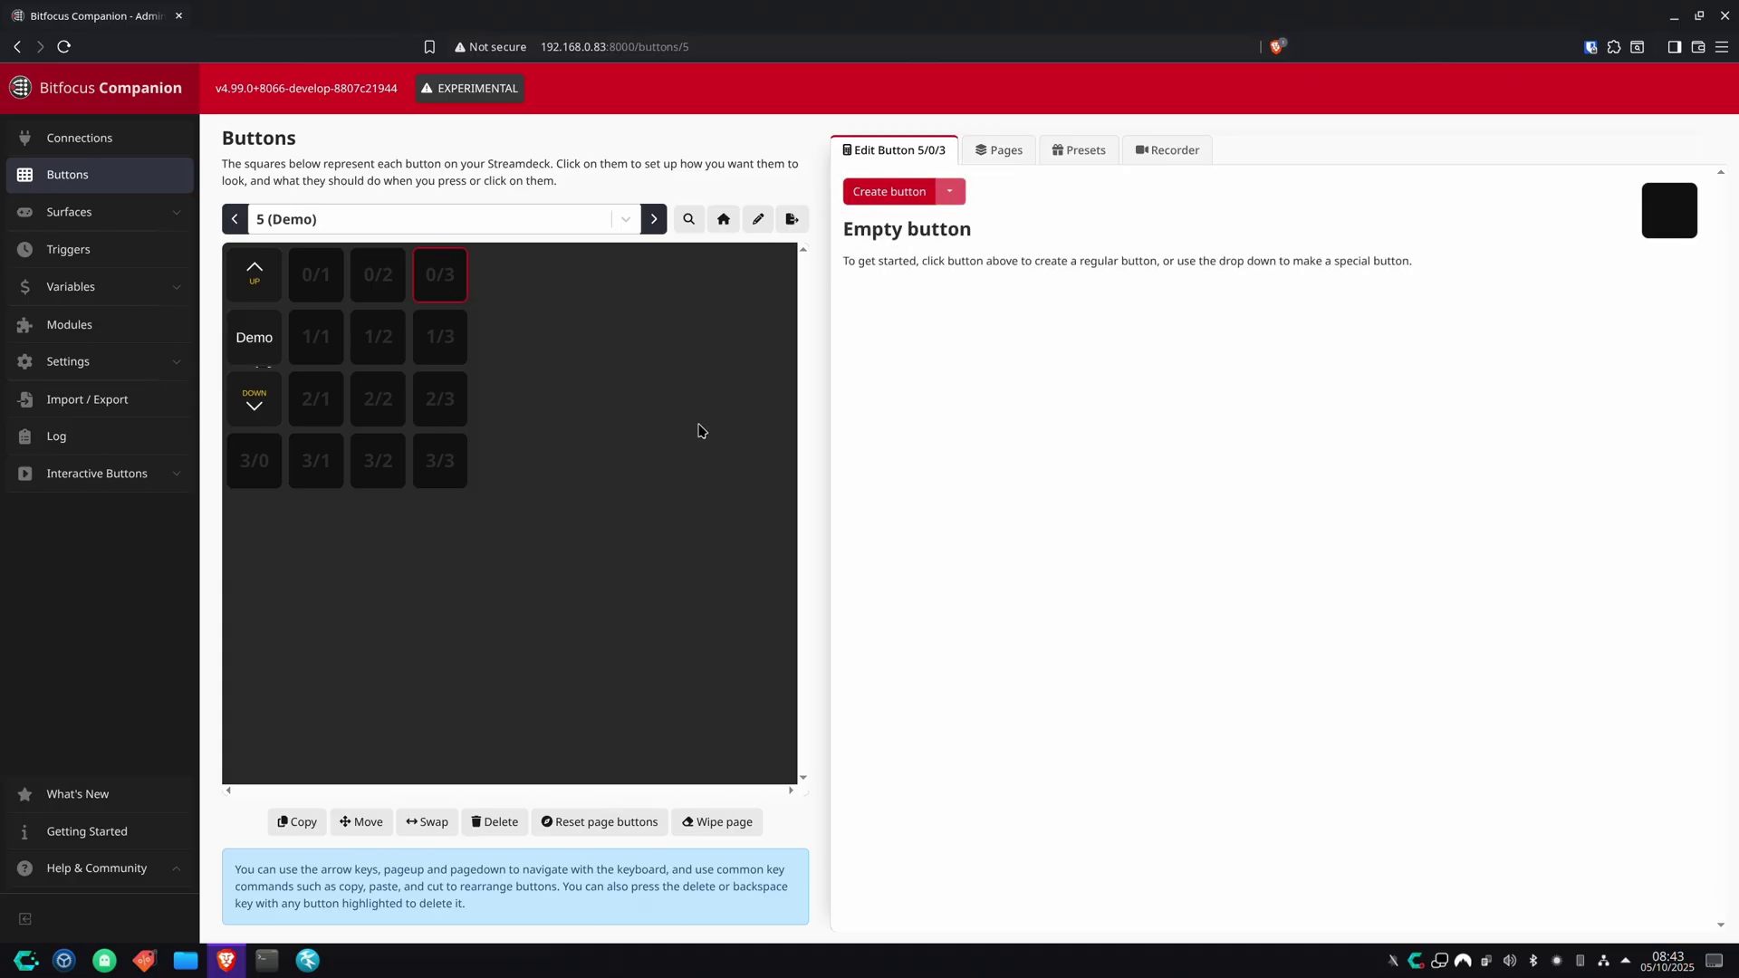
pyautogui.click(893, 200)
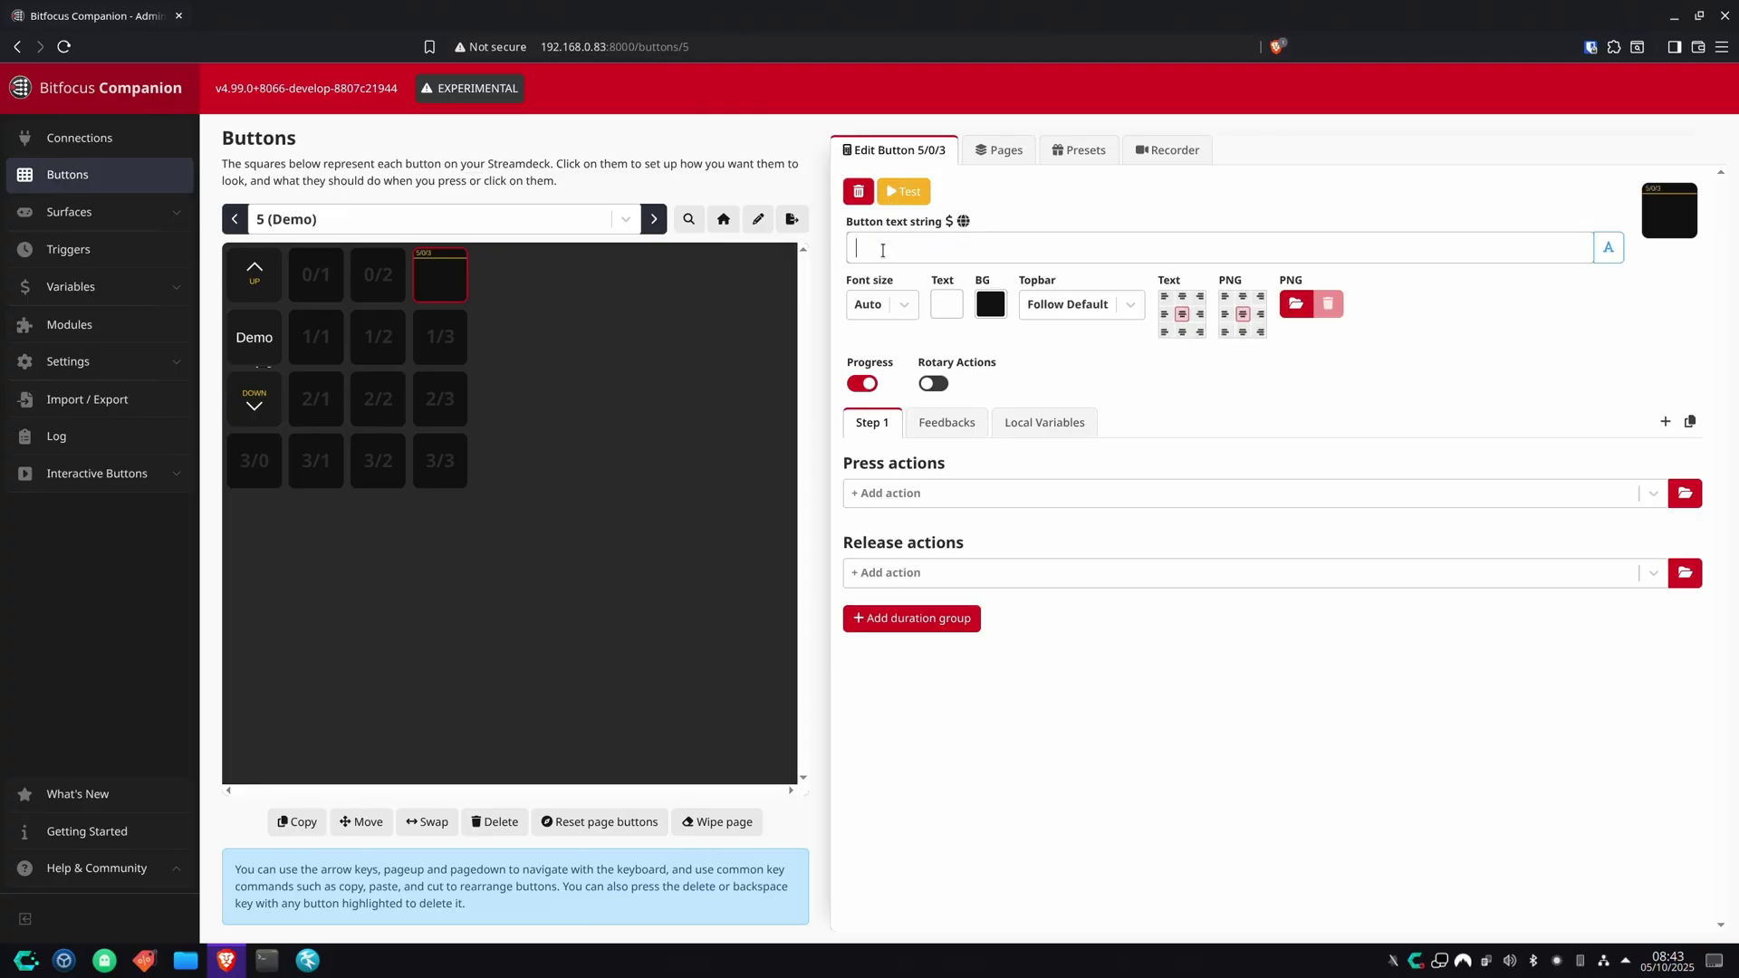
pyautogui.moveTo(863, 237)
pyautogui.write('Tes')
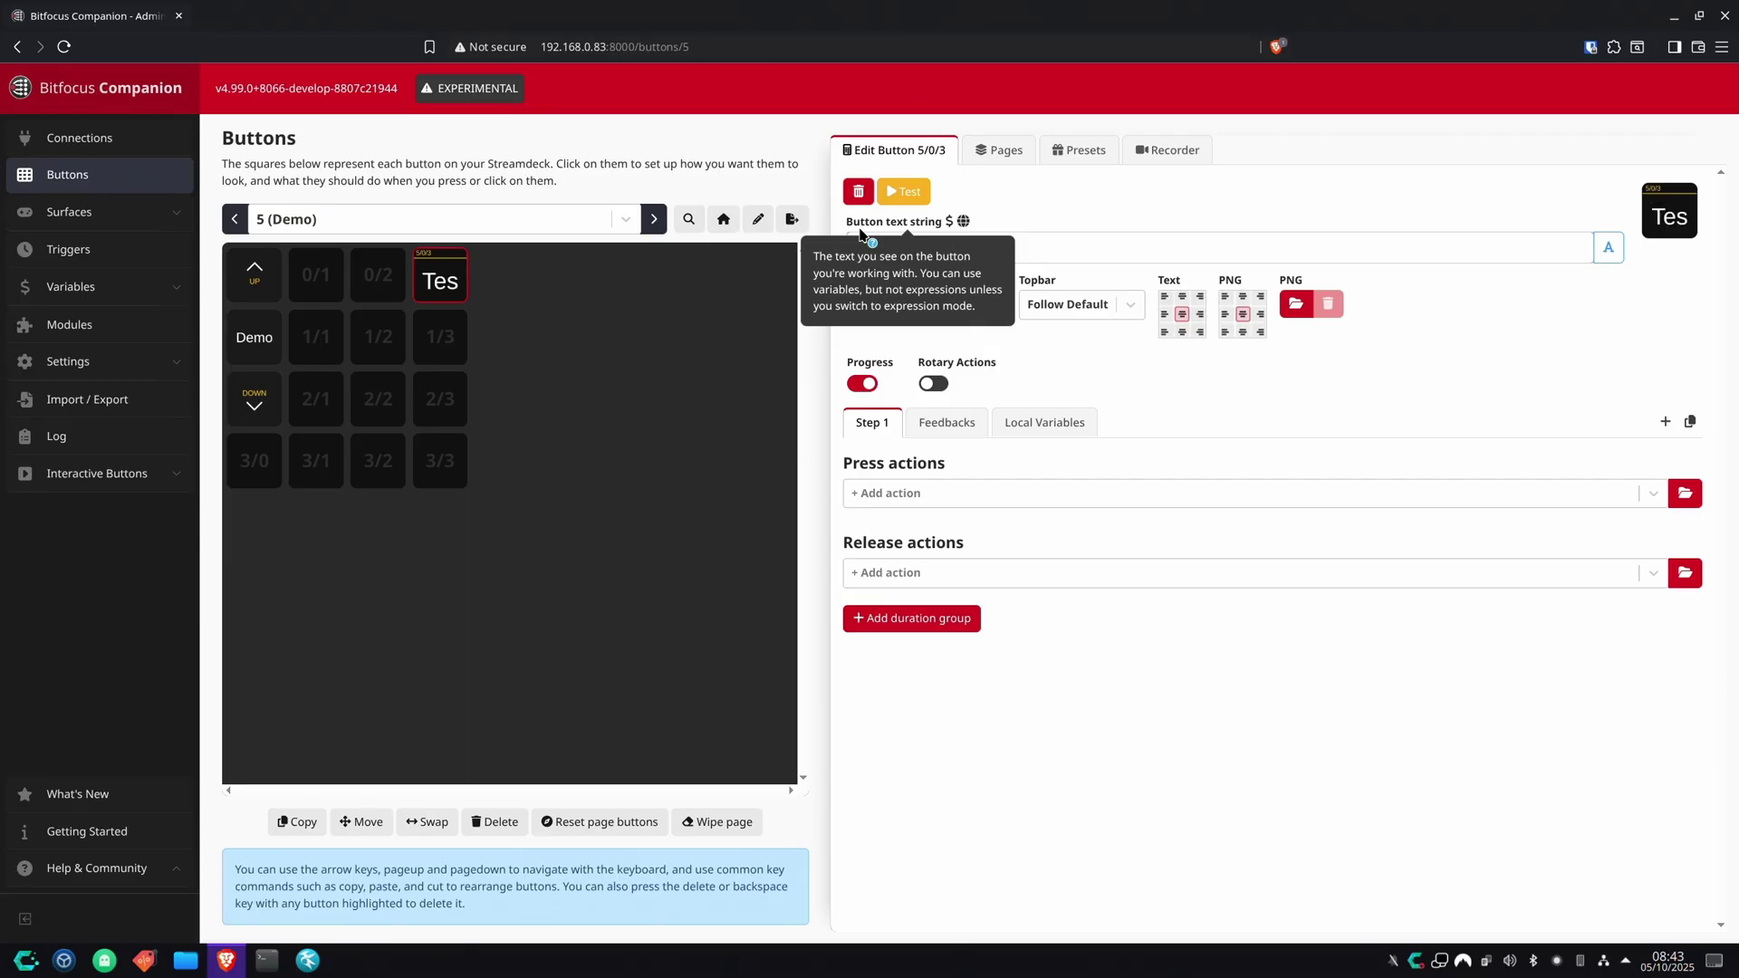
pyautogui.write('t ')
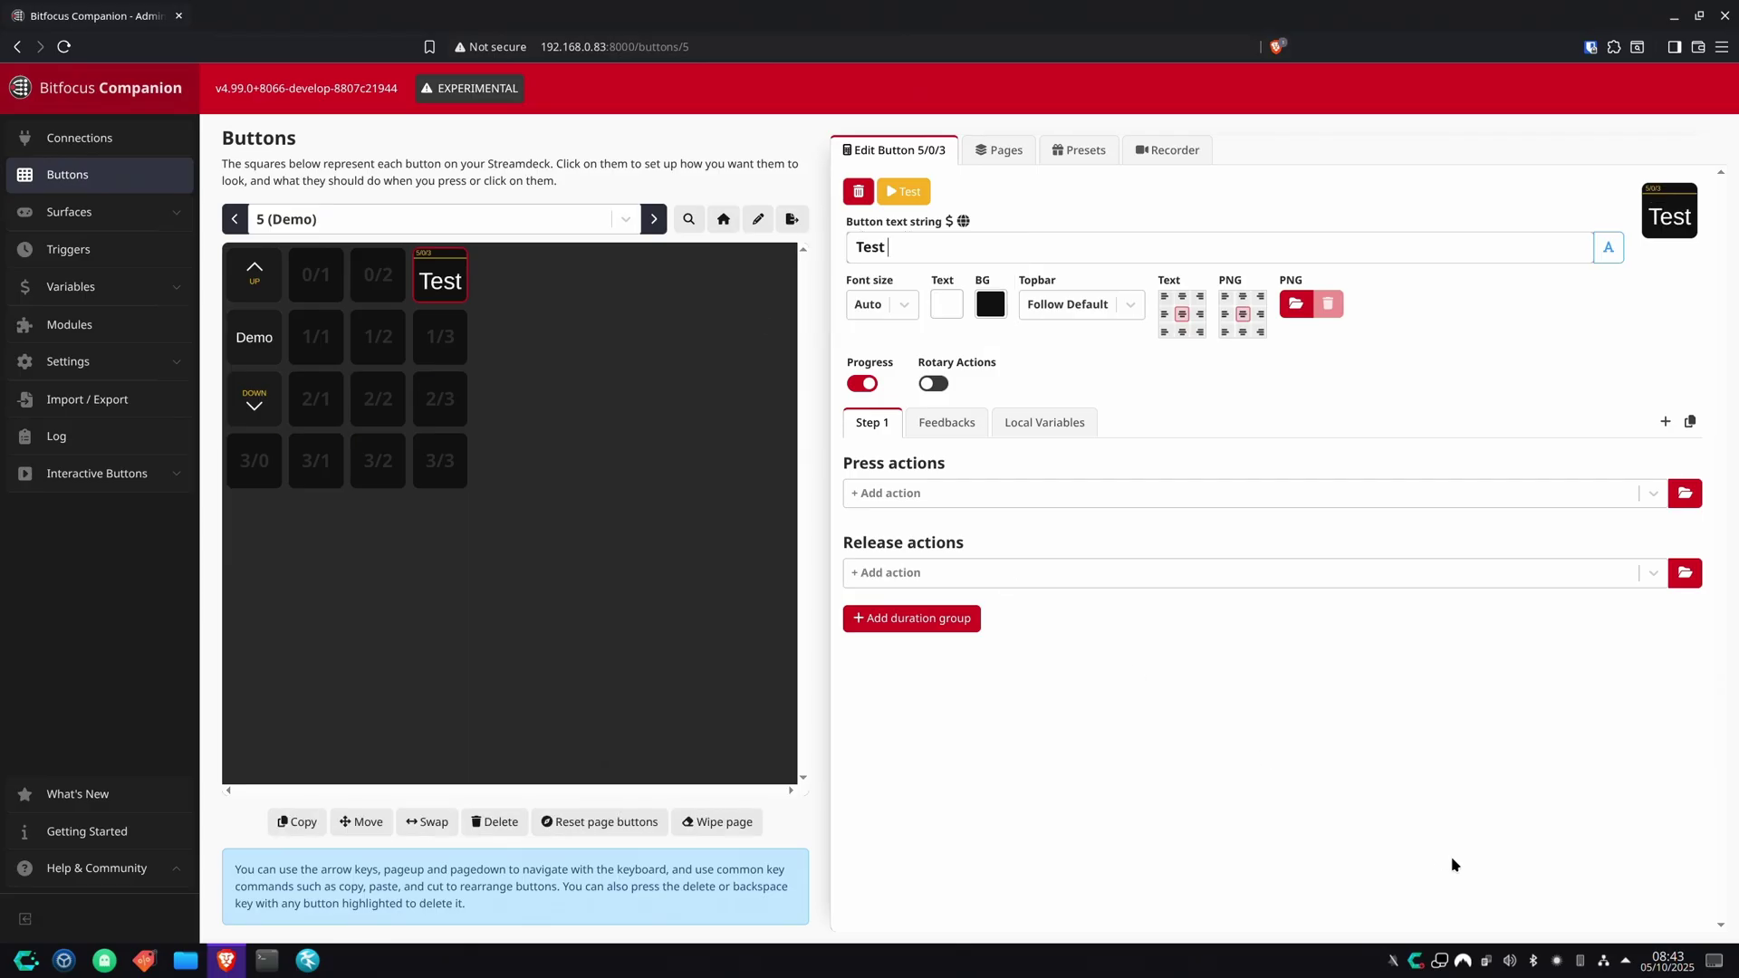
pyautogui.write('Button')
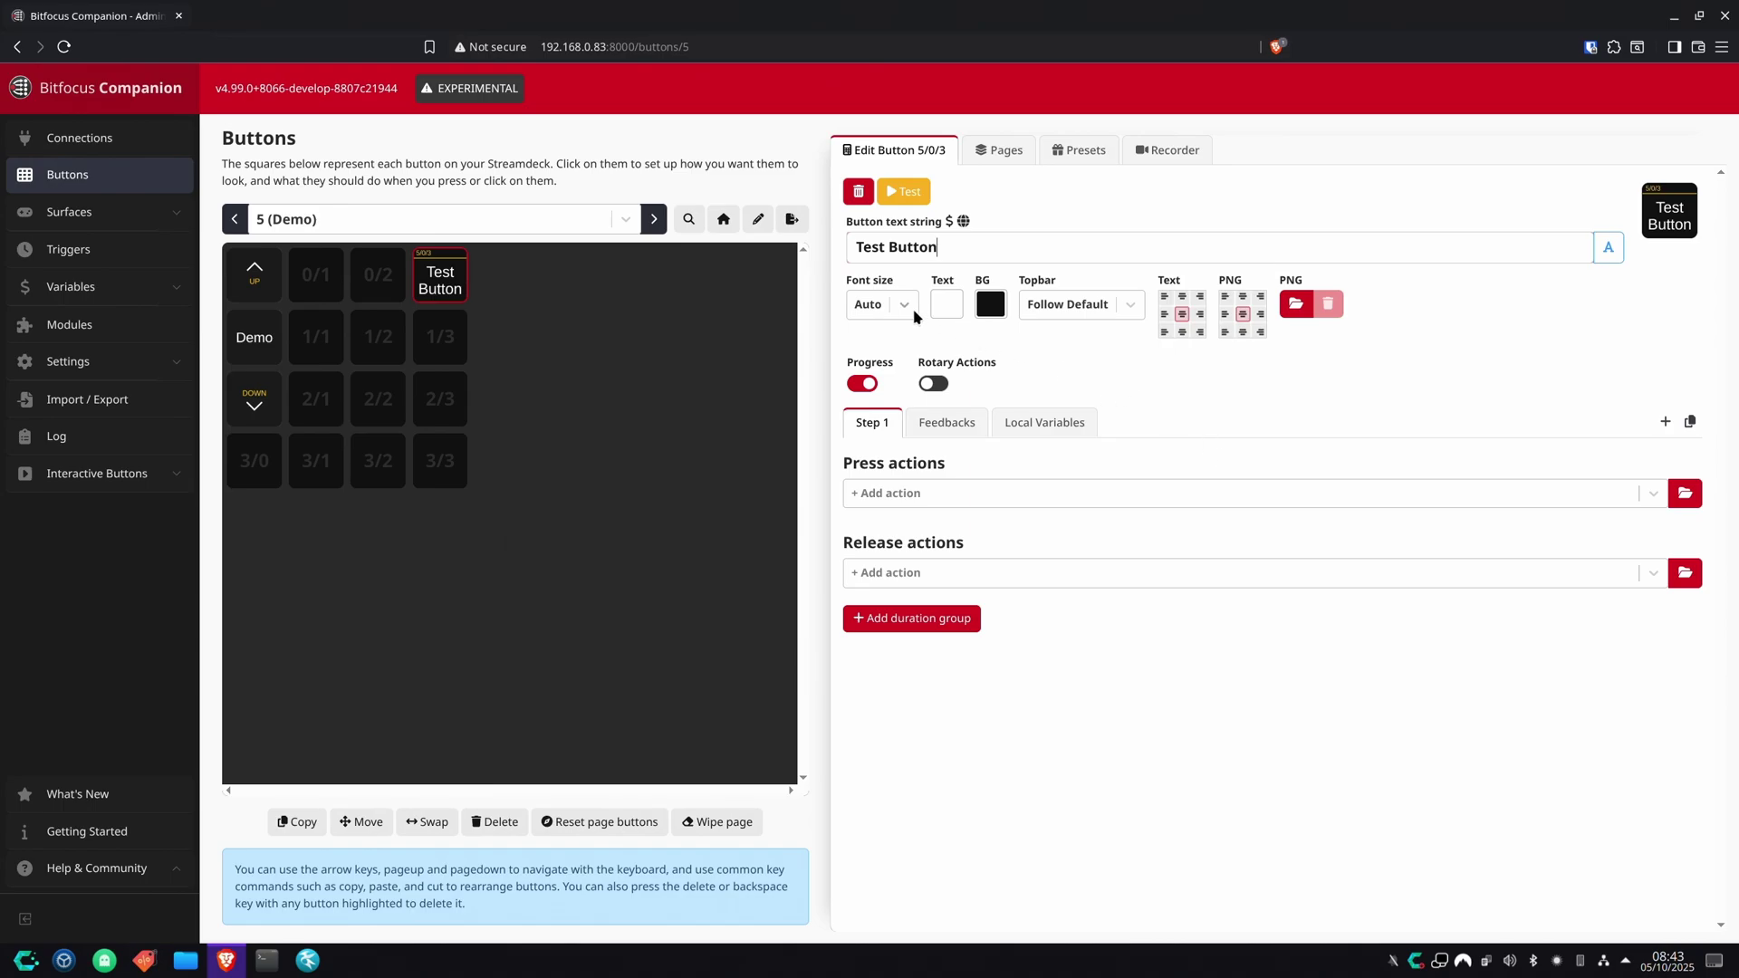
# Step: Give the Test Button a magenta FF00FF background and bright green text
pyautogui.click(990, 309)
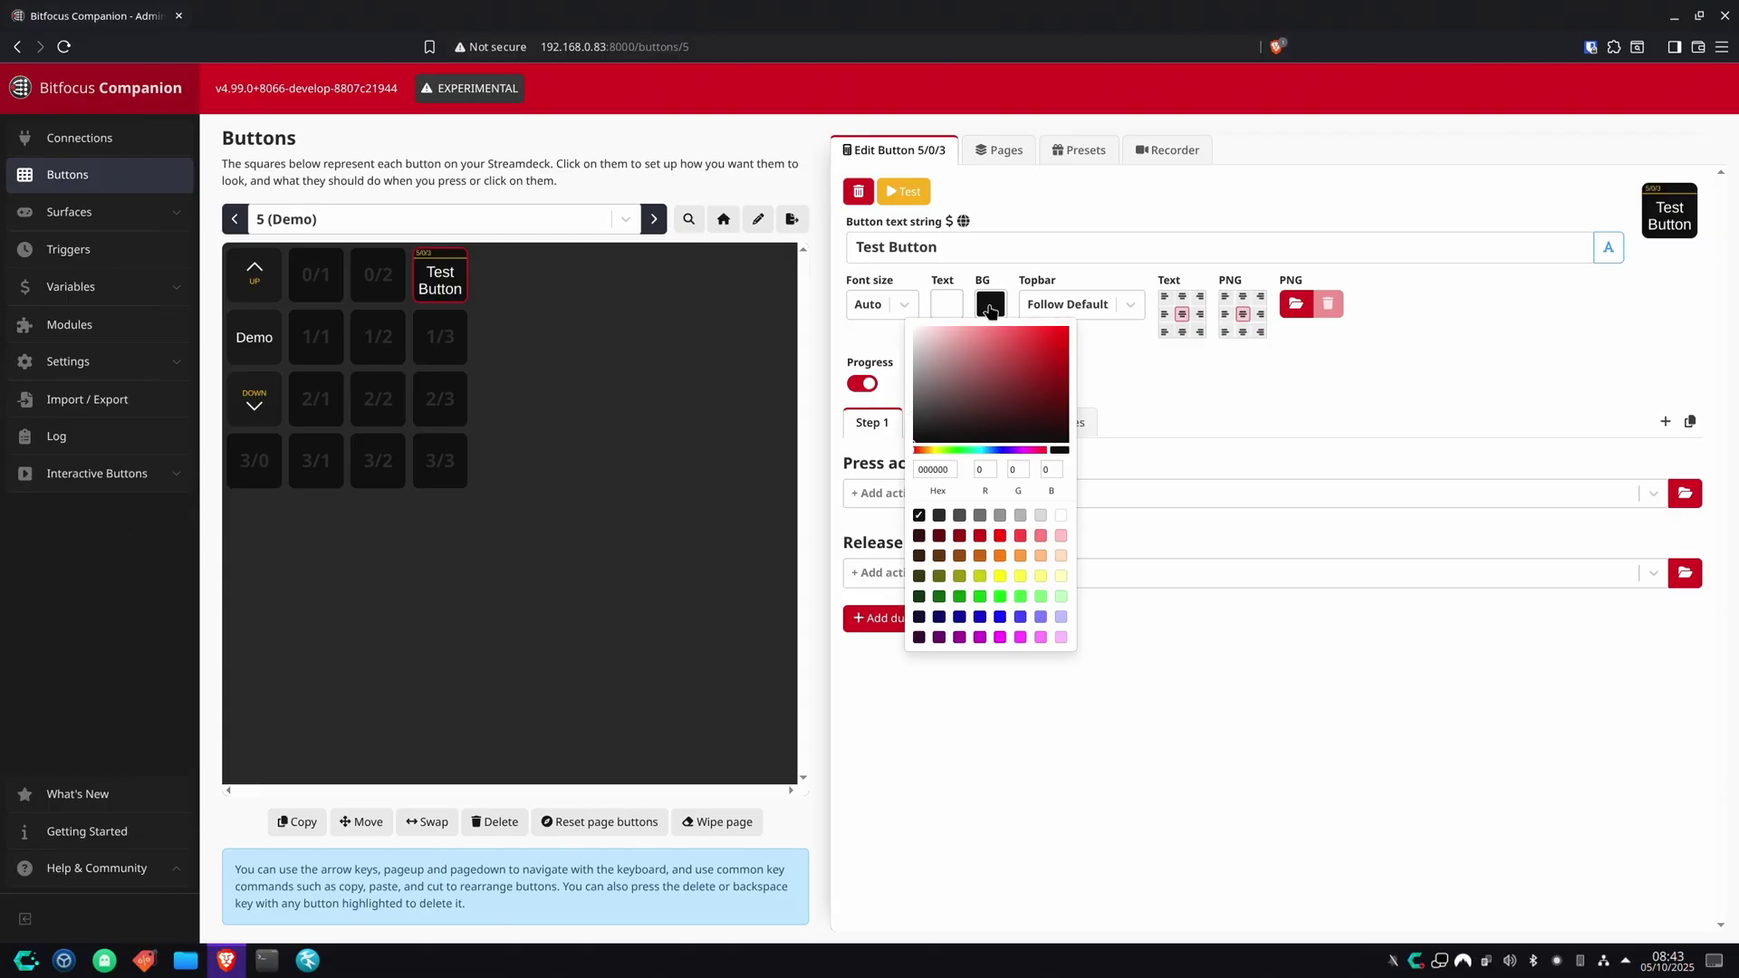
pyautogui.click(999, 638)
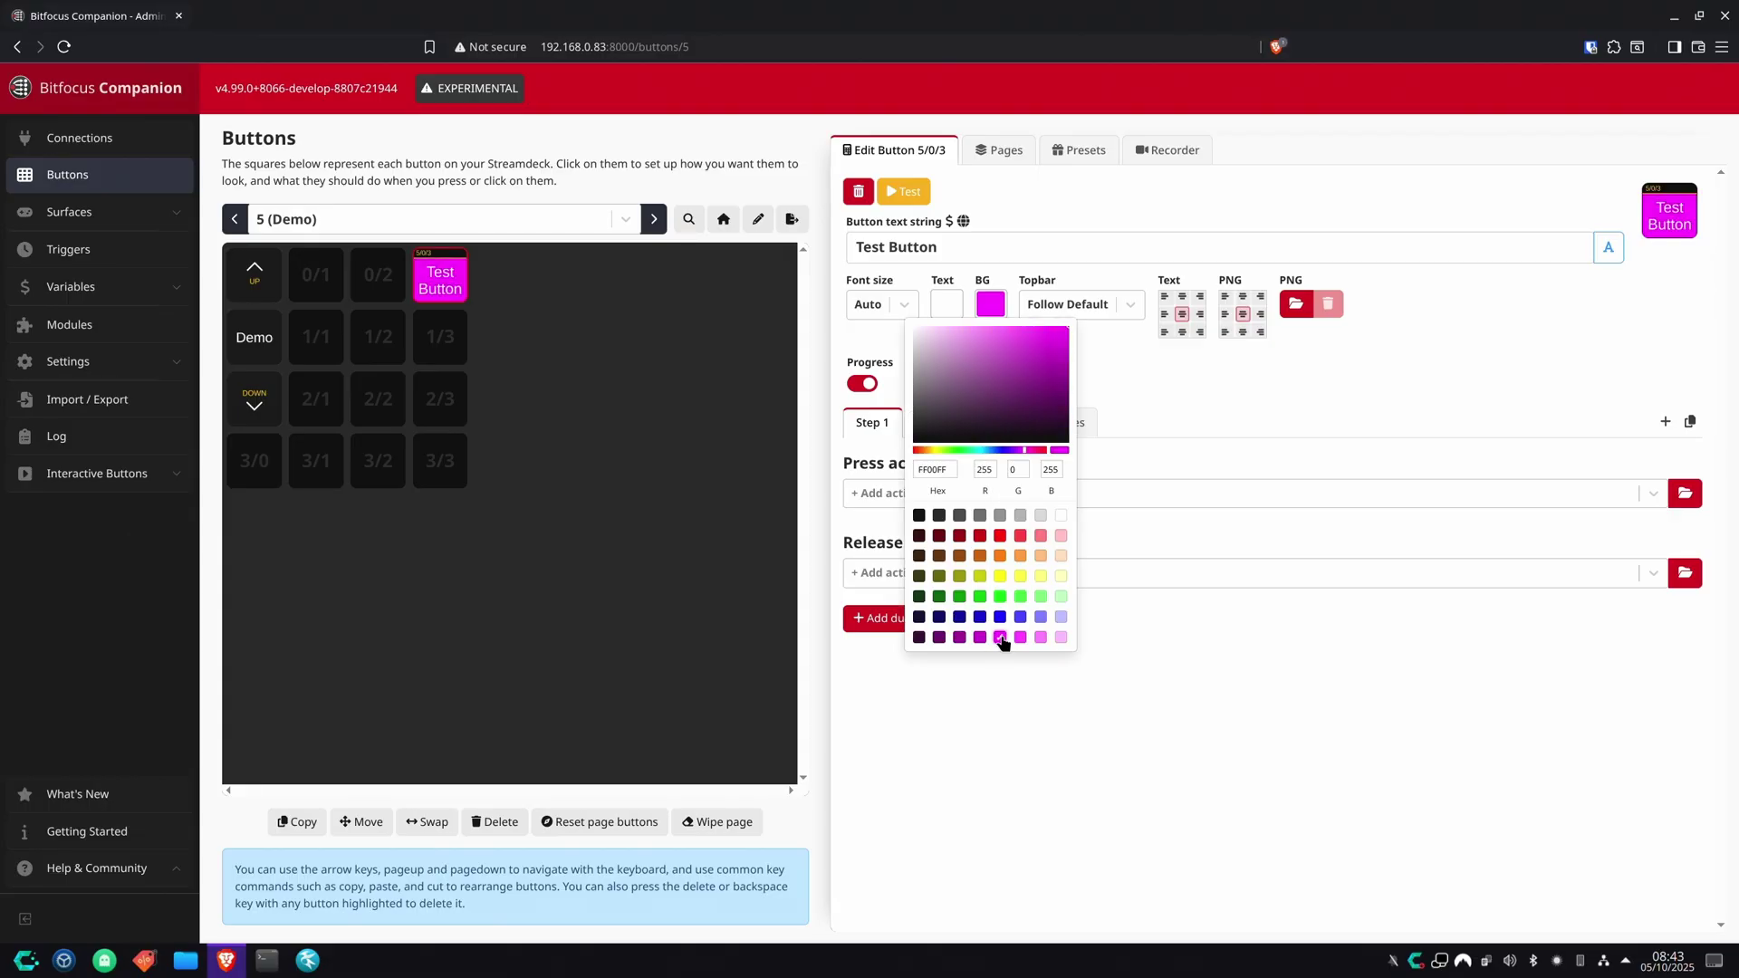
pyautogui.click(934, 310)
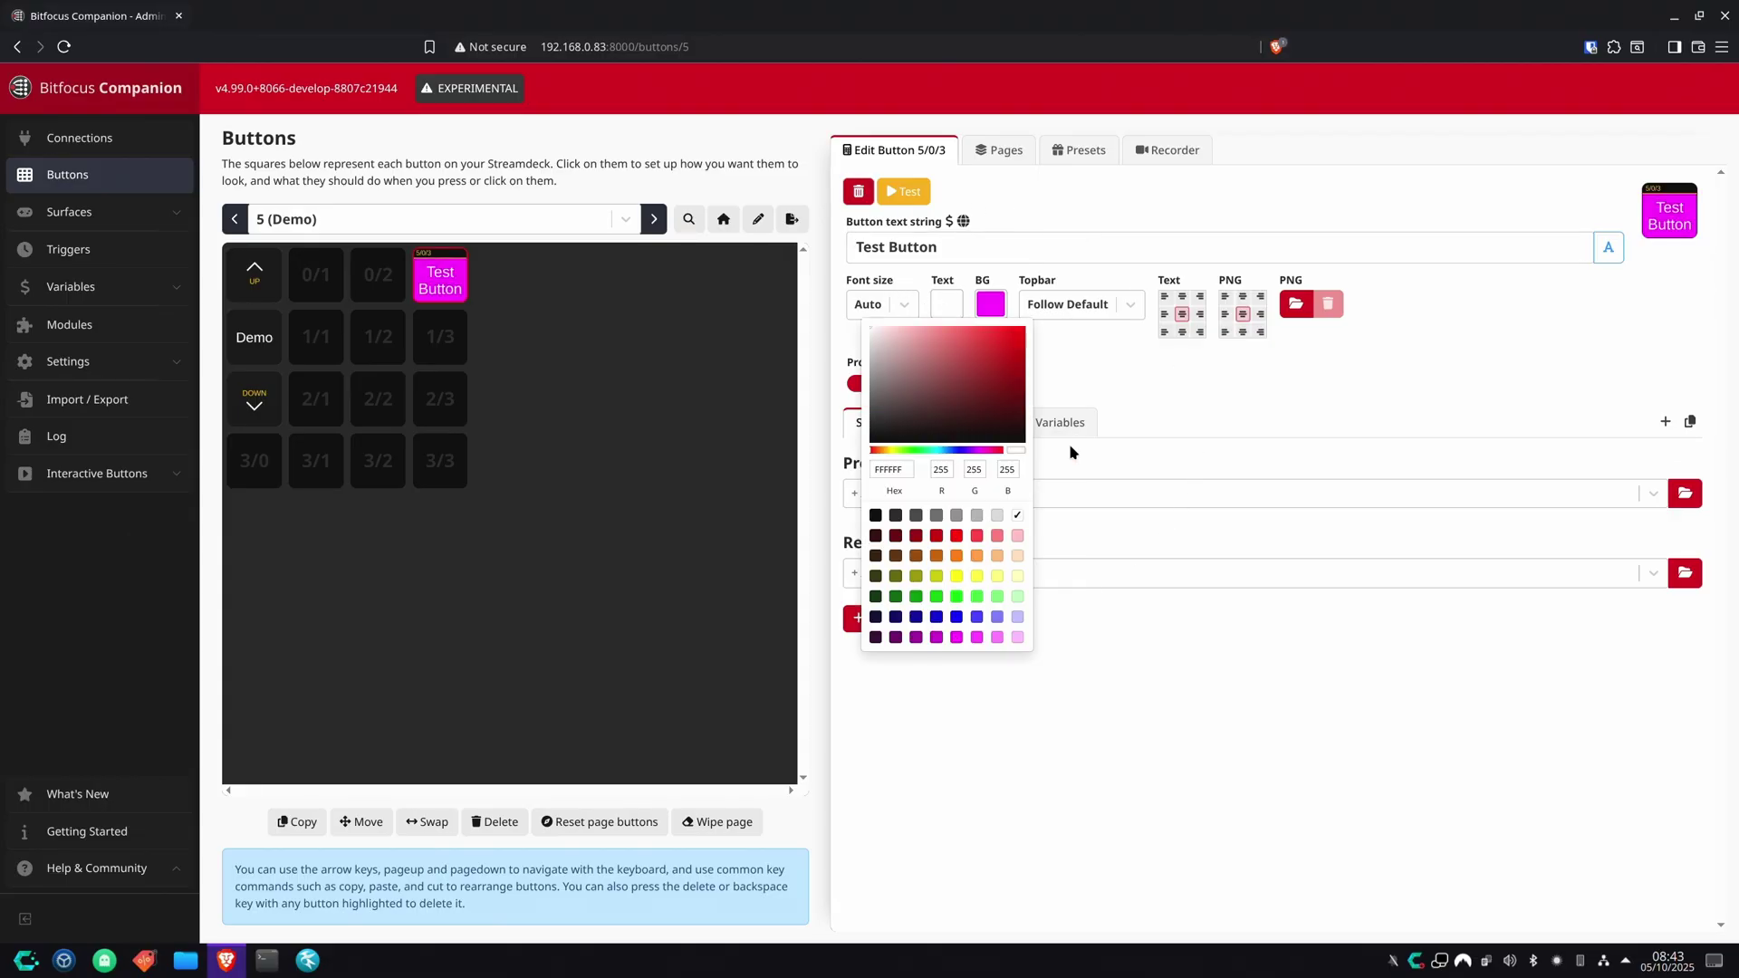
pyautogui.click(955, 598)
pyautogui.click(1322, 802)
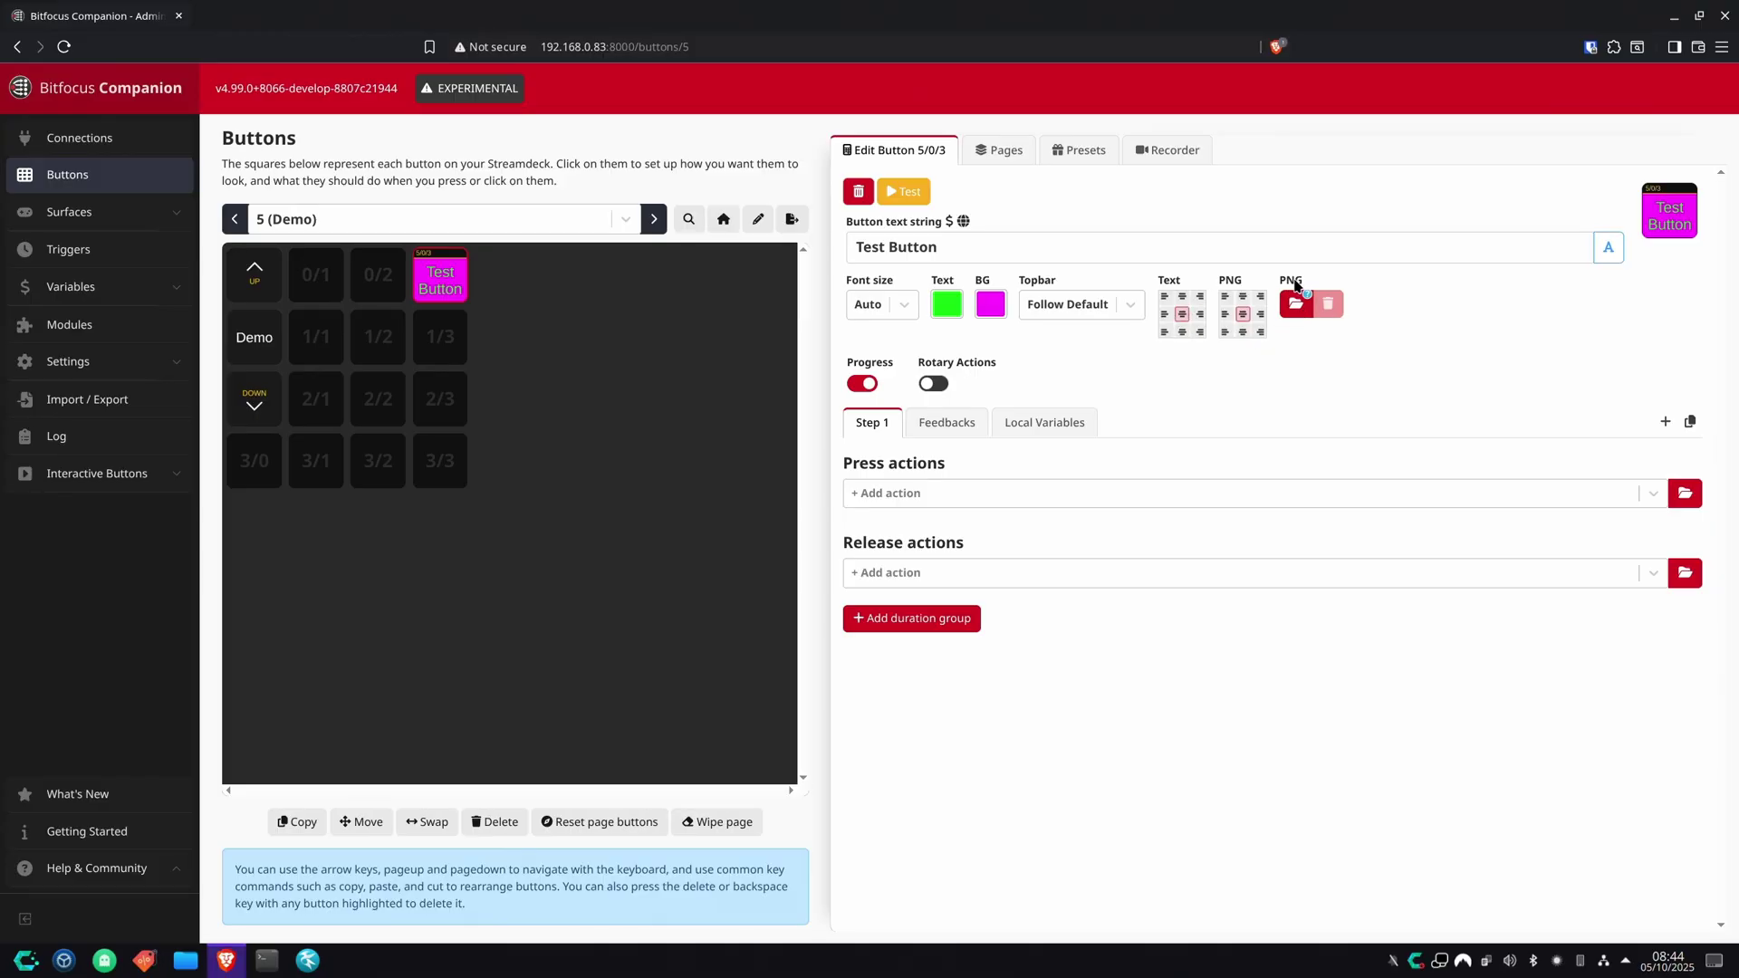
pyautogui.moveTo(1282, 286)
# Step: Add the Twitch Clear Chat action to the Test Button's press actions from the action browser
pyautogui.click(916, 495)
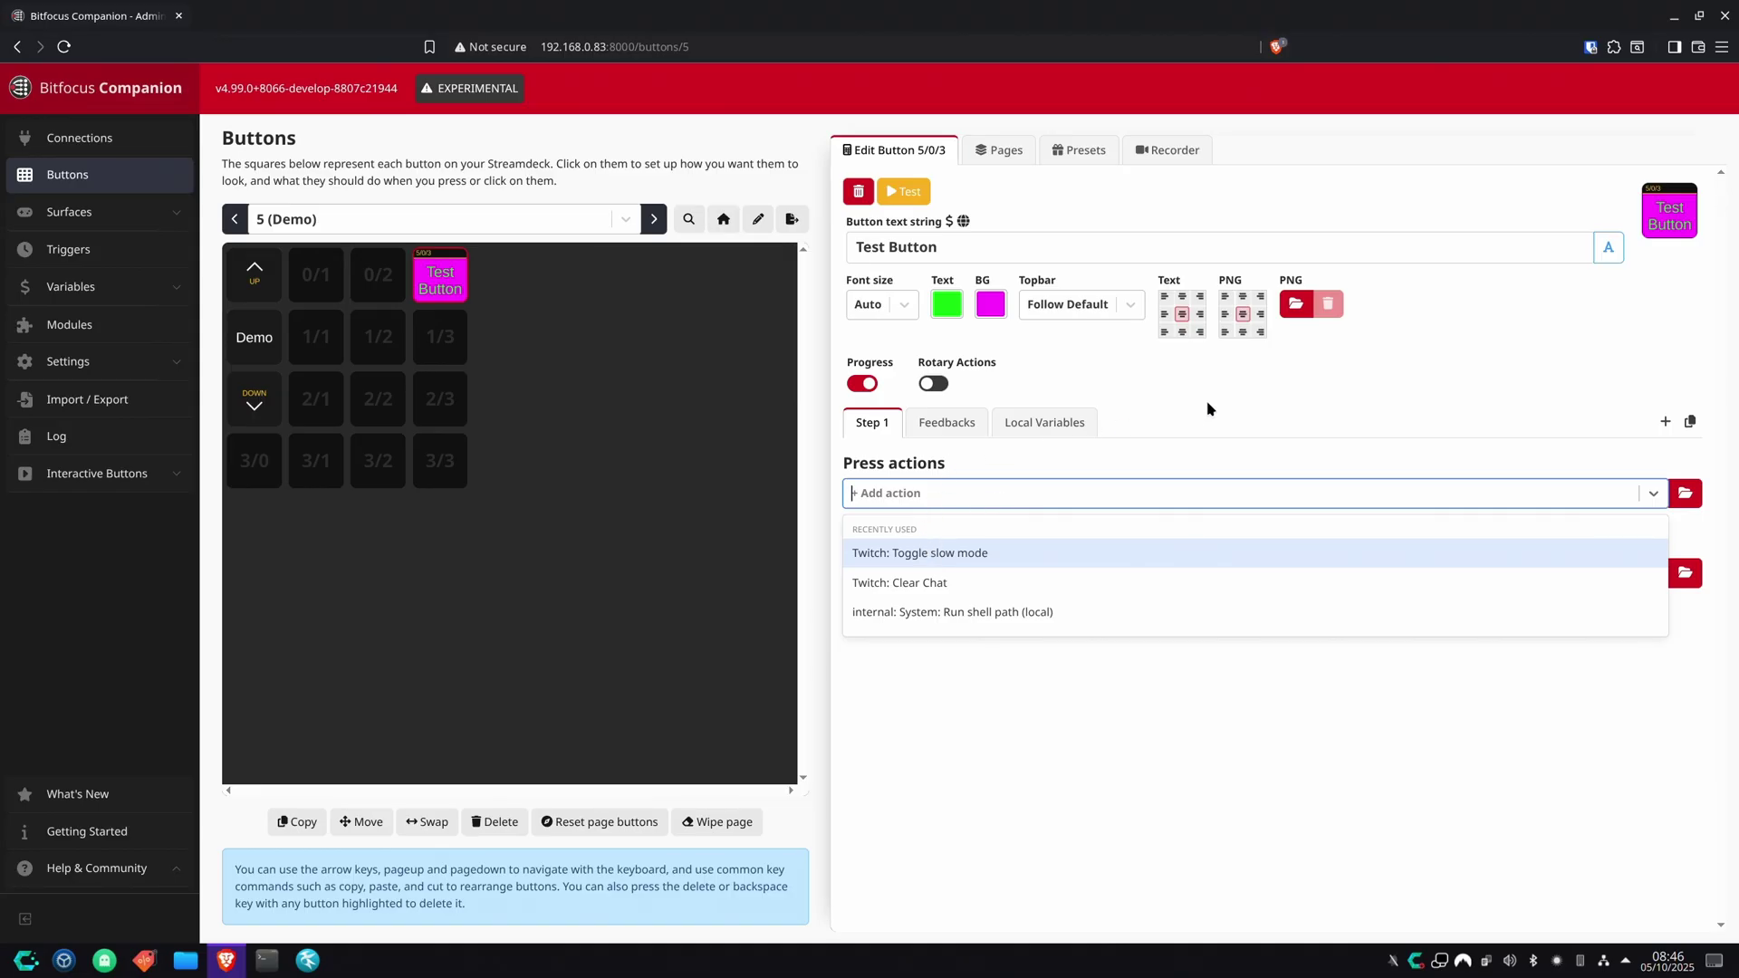
pyautogui.write('twitch')
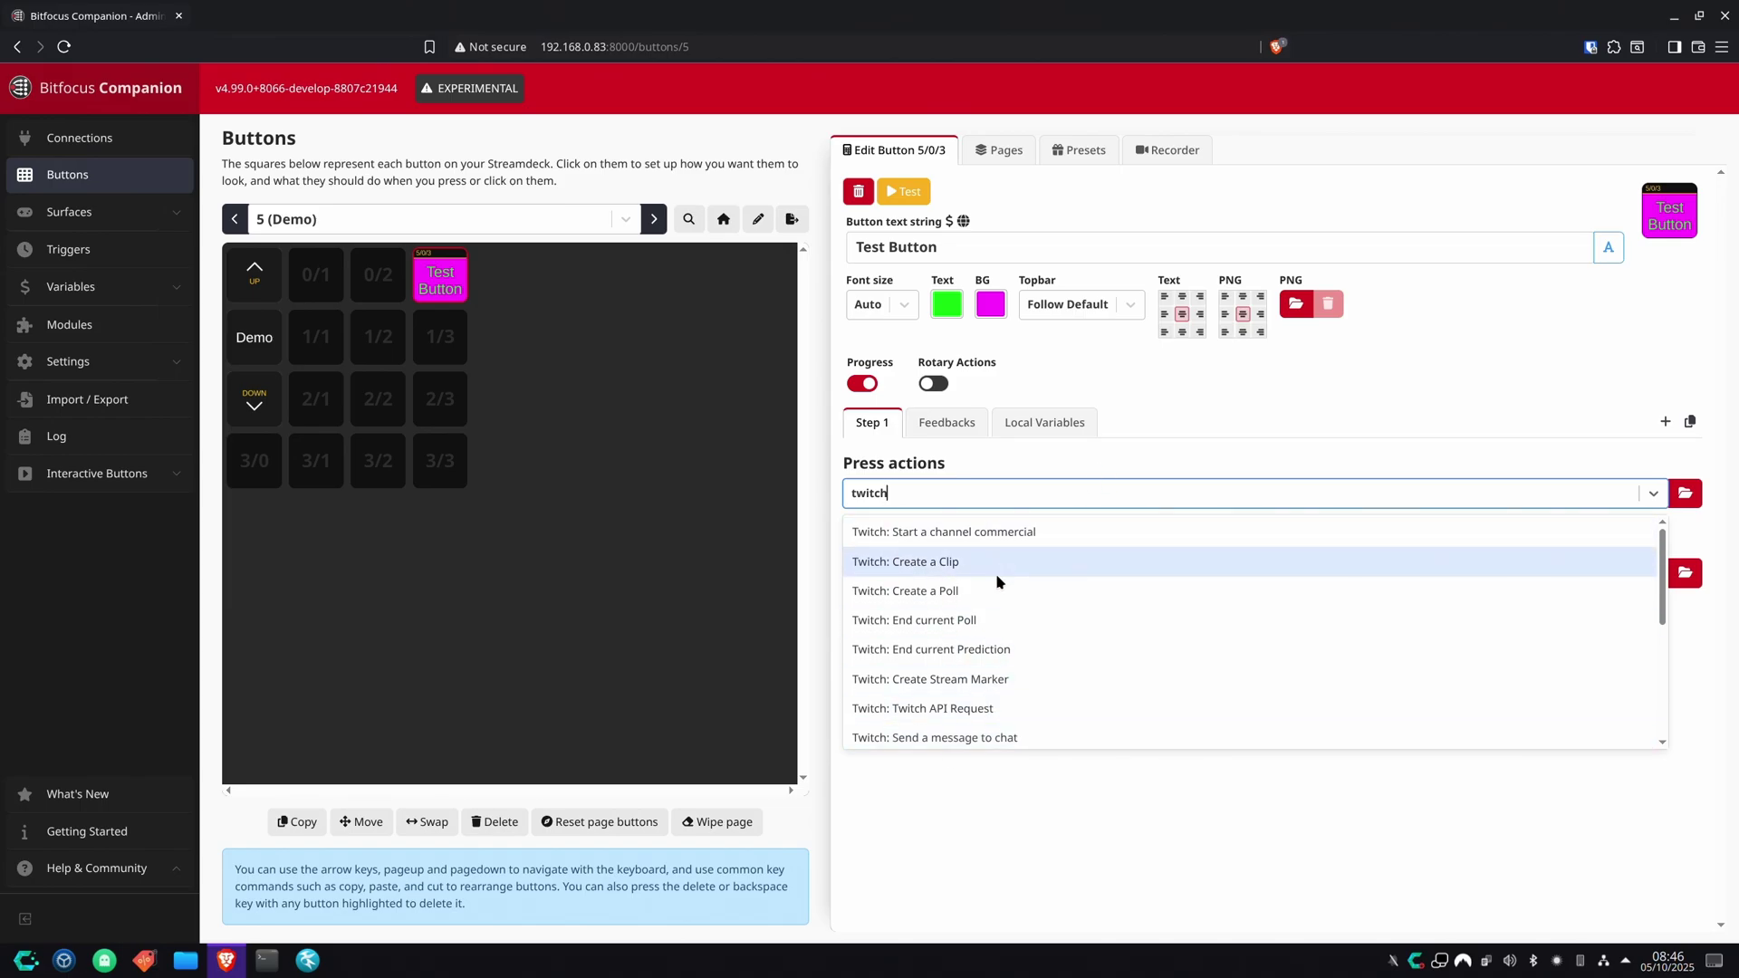
pyautogui.click(1685, 494)
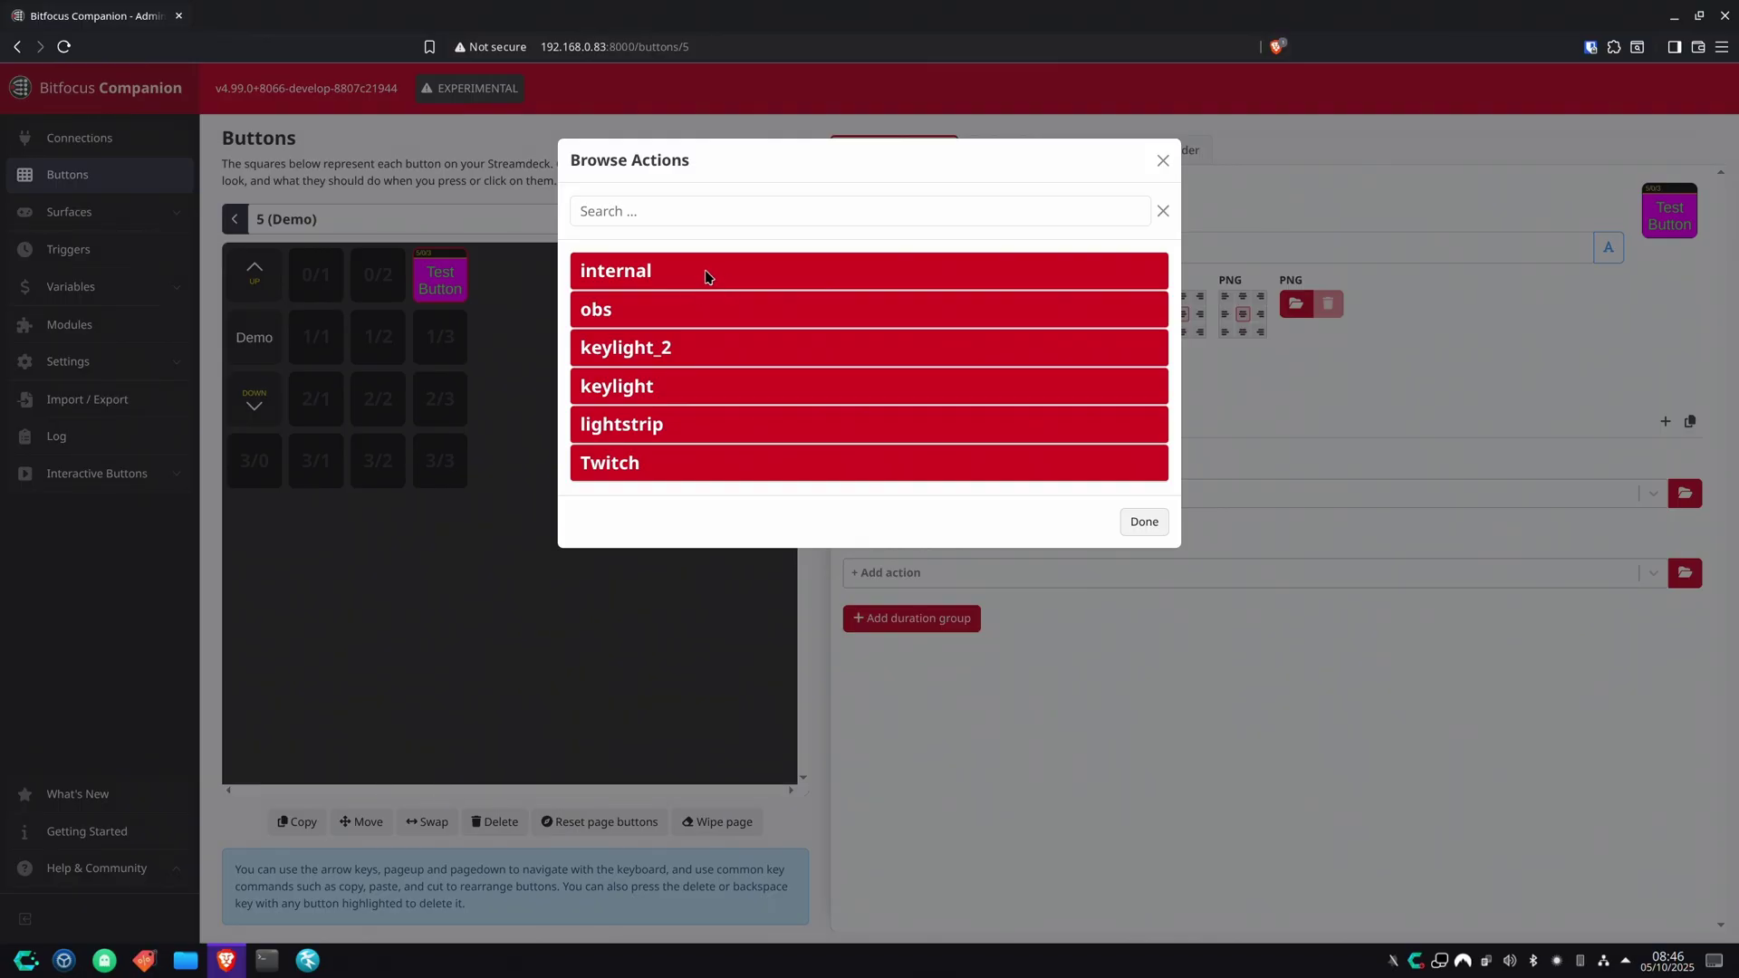
pyautogui.click(686, 271)
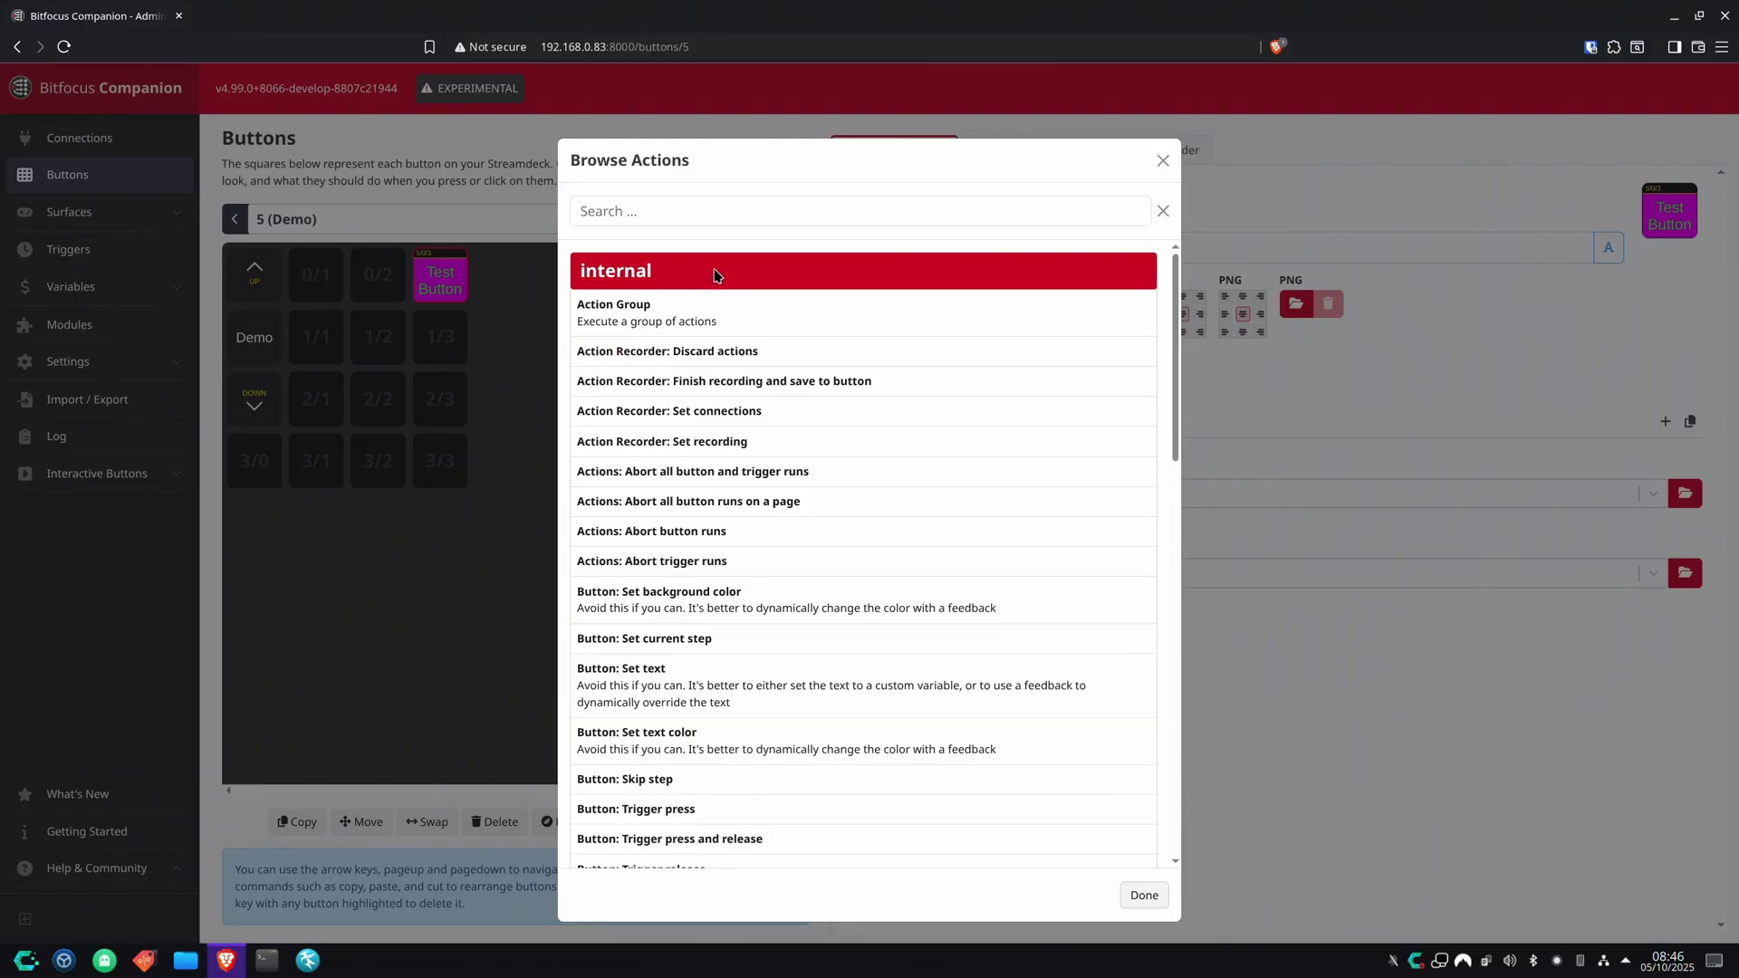
pyautogui.scroll(-10, 770, 408)
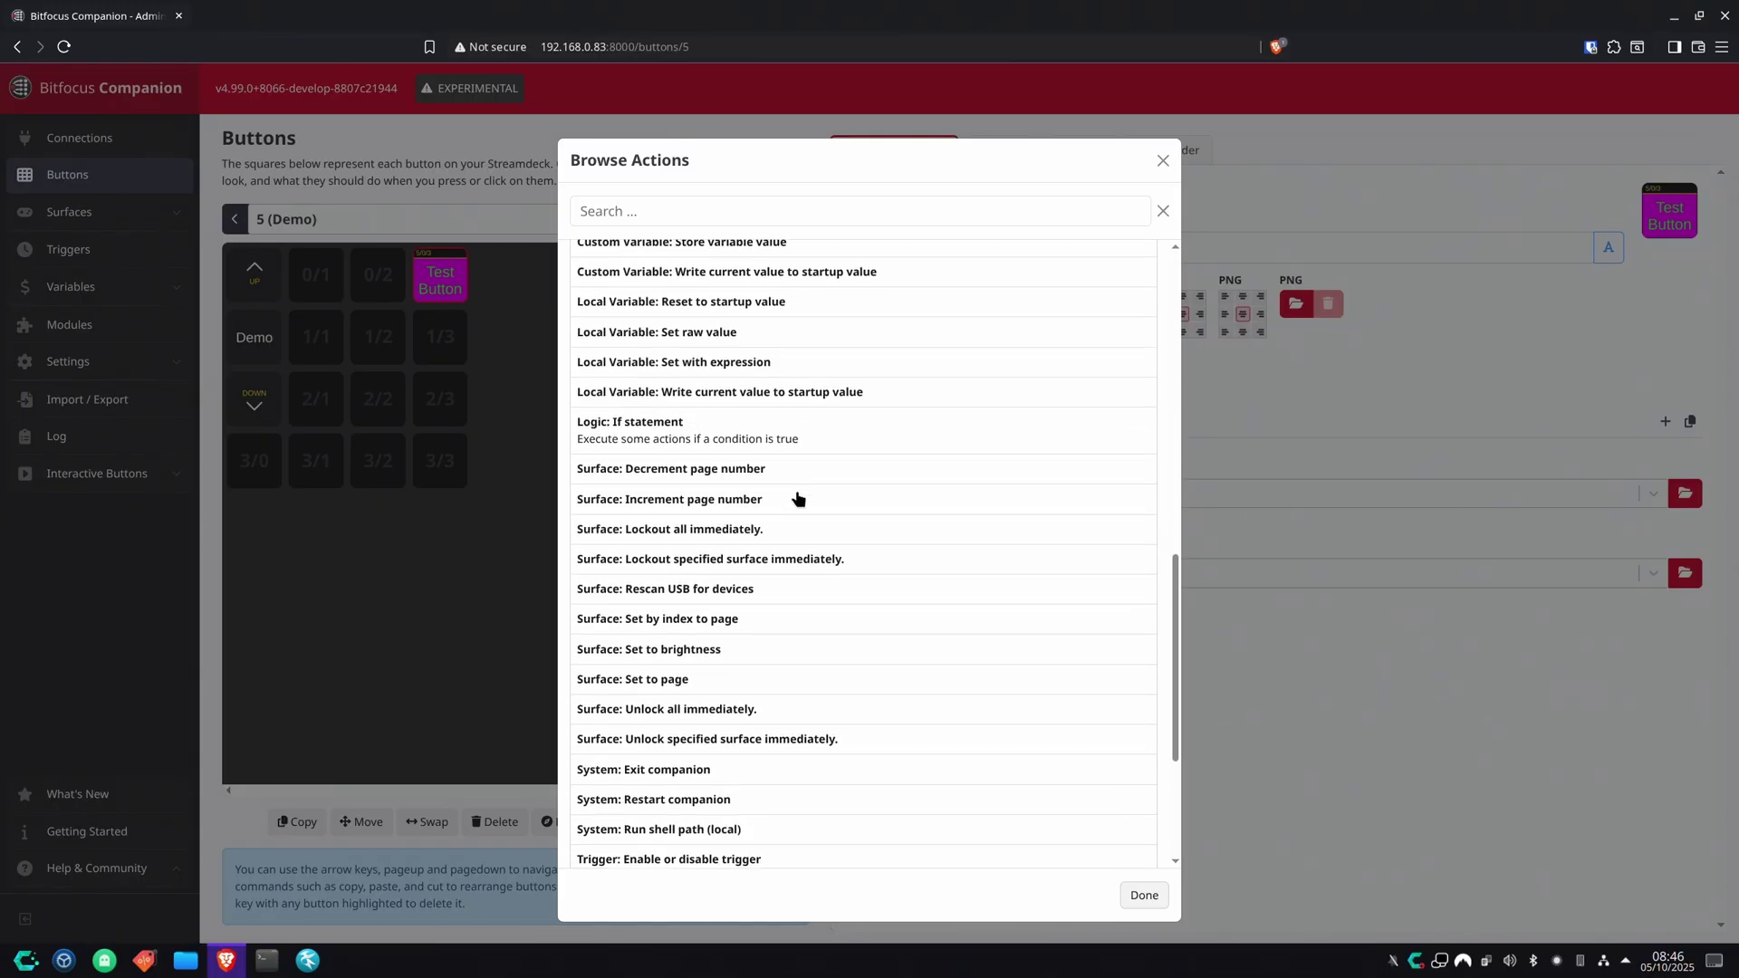
pyautogui.scroll(-2, 755, 579)
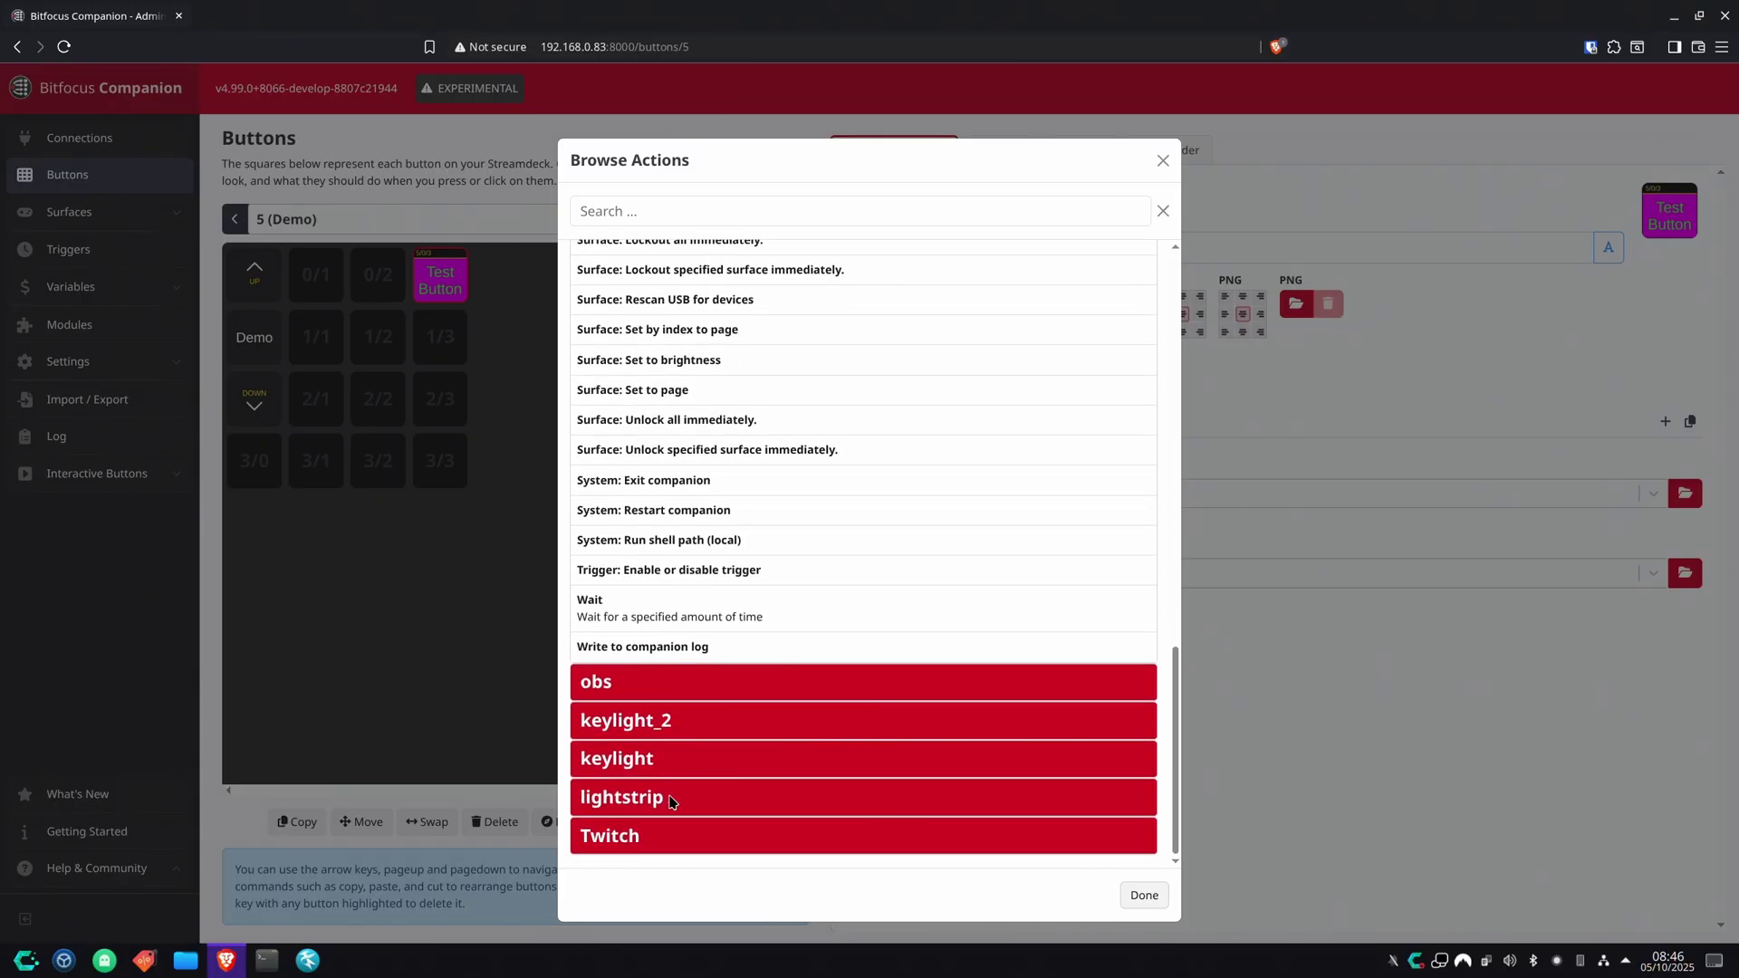
pyautogui.click(650, 836)
pyautogui.scroll(-5, 815, 469)
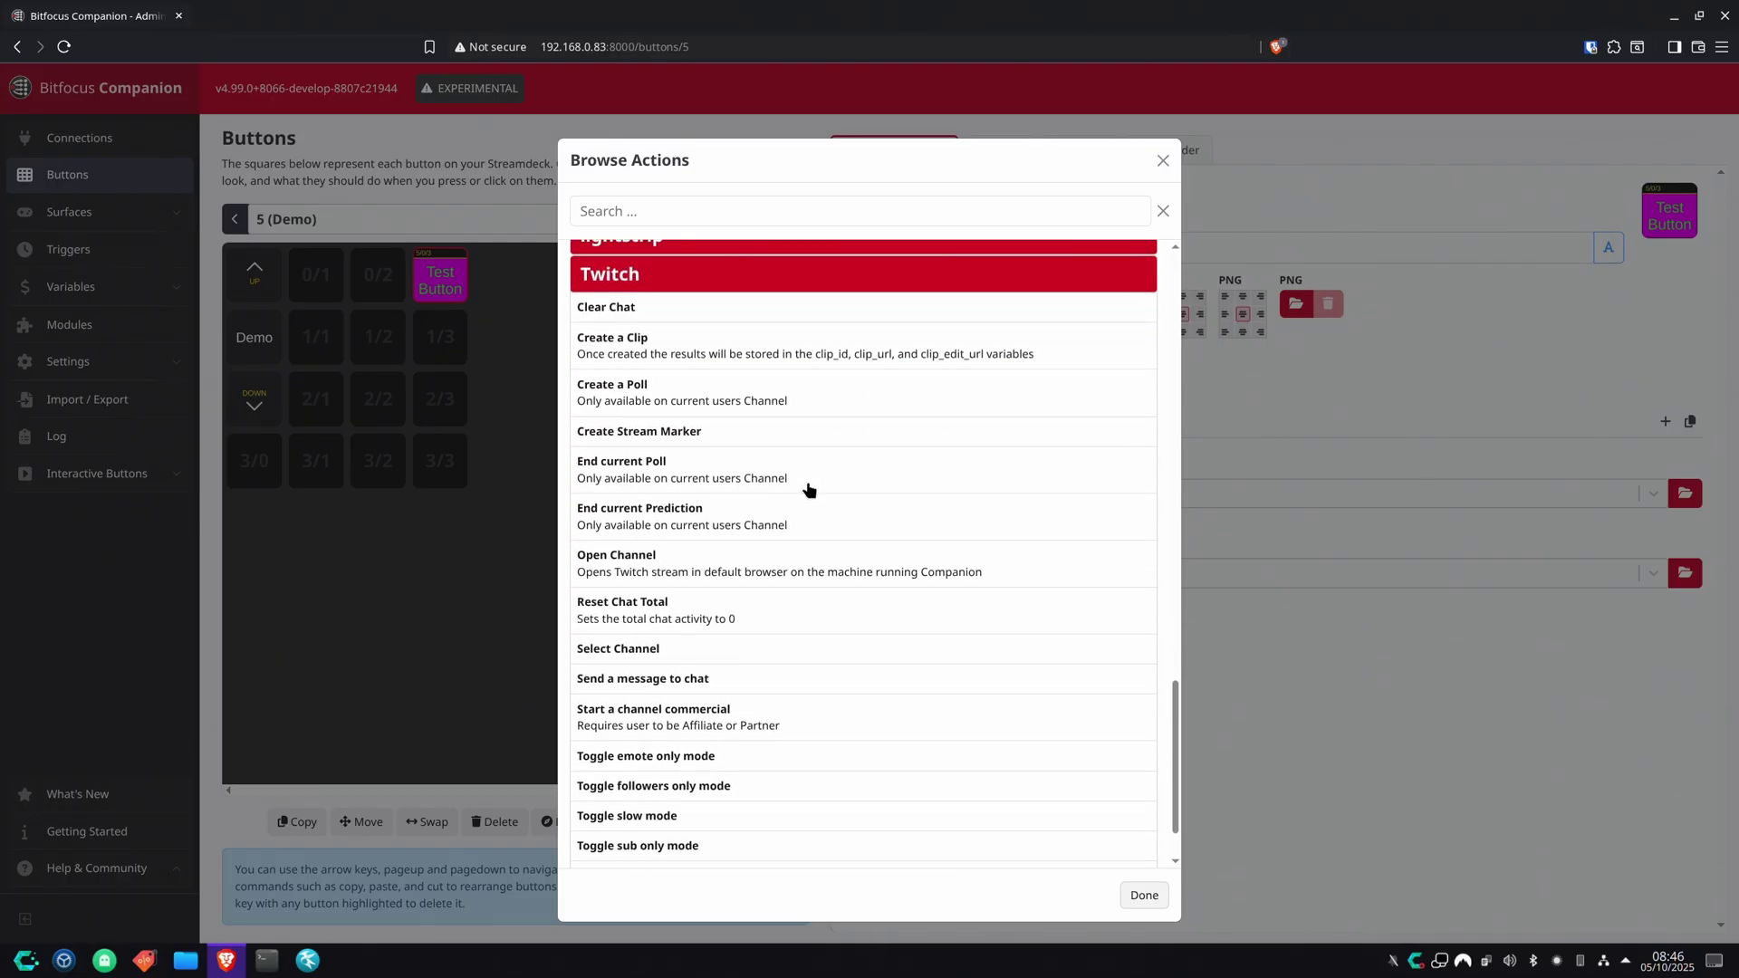
pyautogui.click(631, 308)
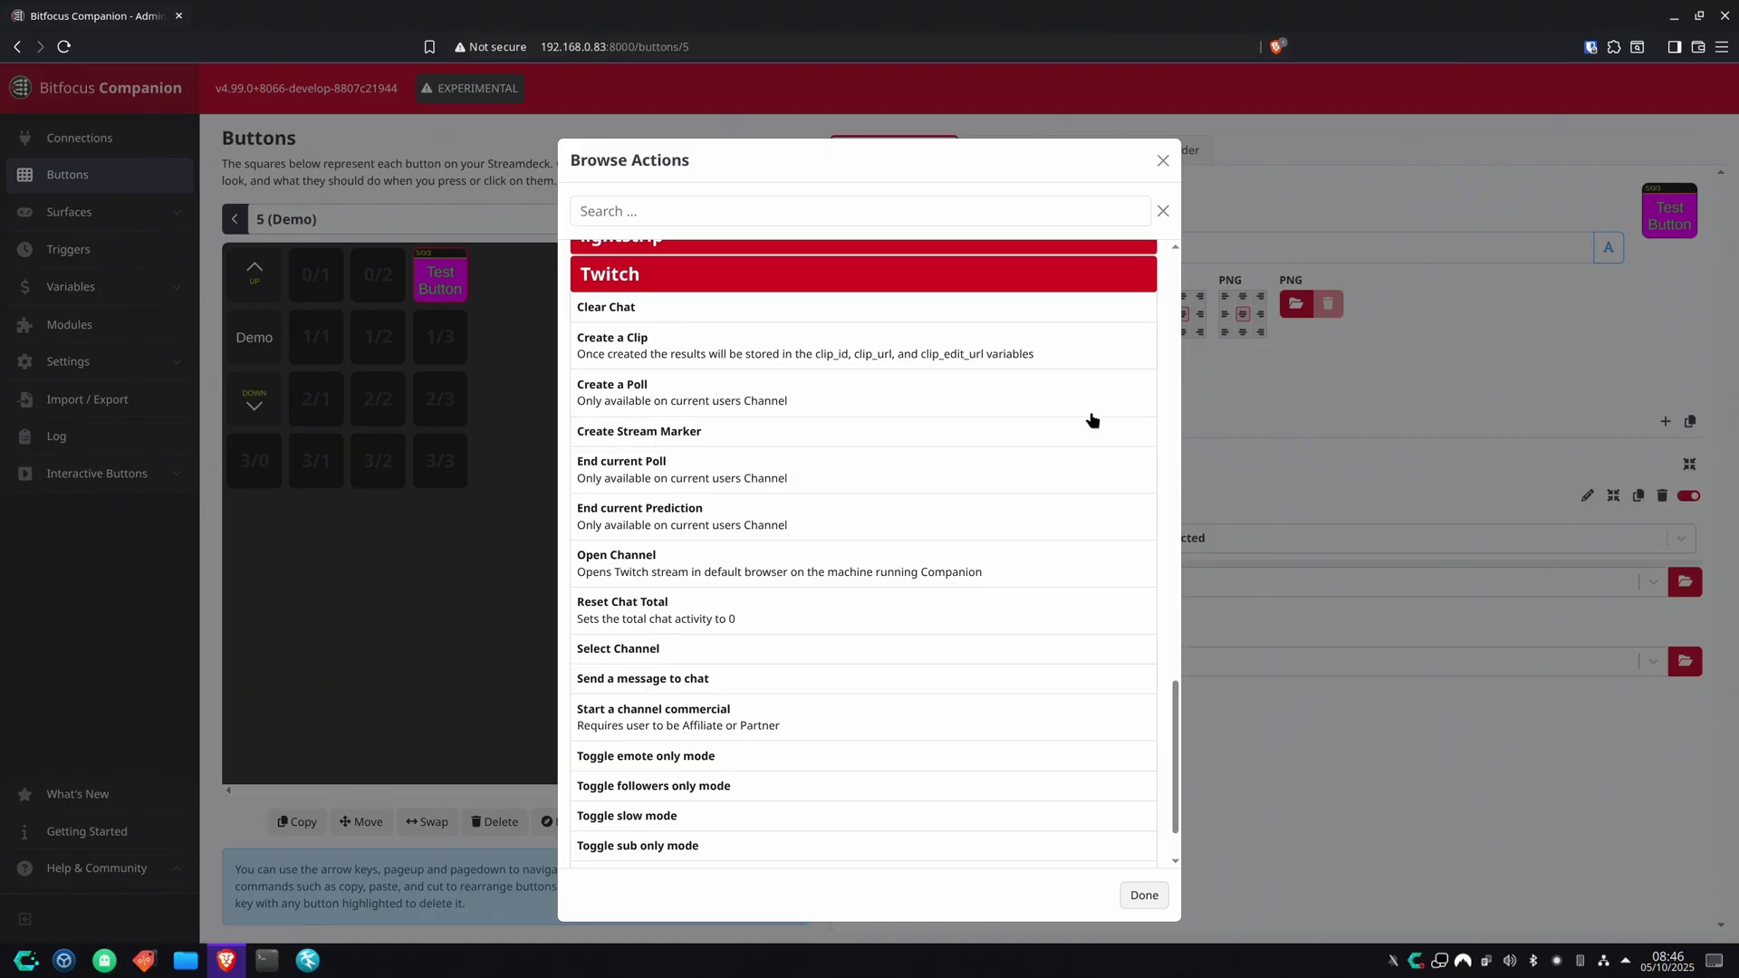
pyautogui.click(1152, 905)
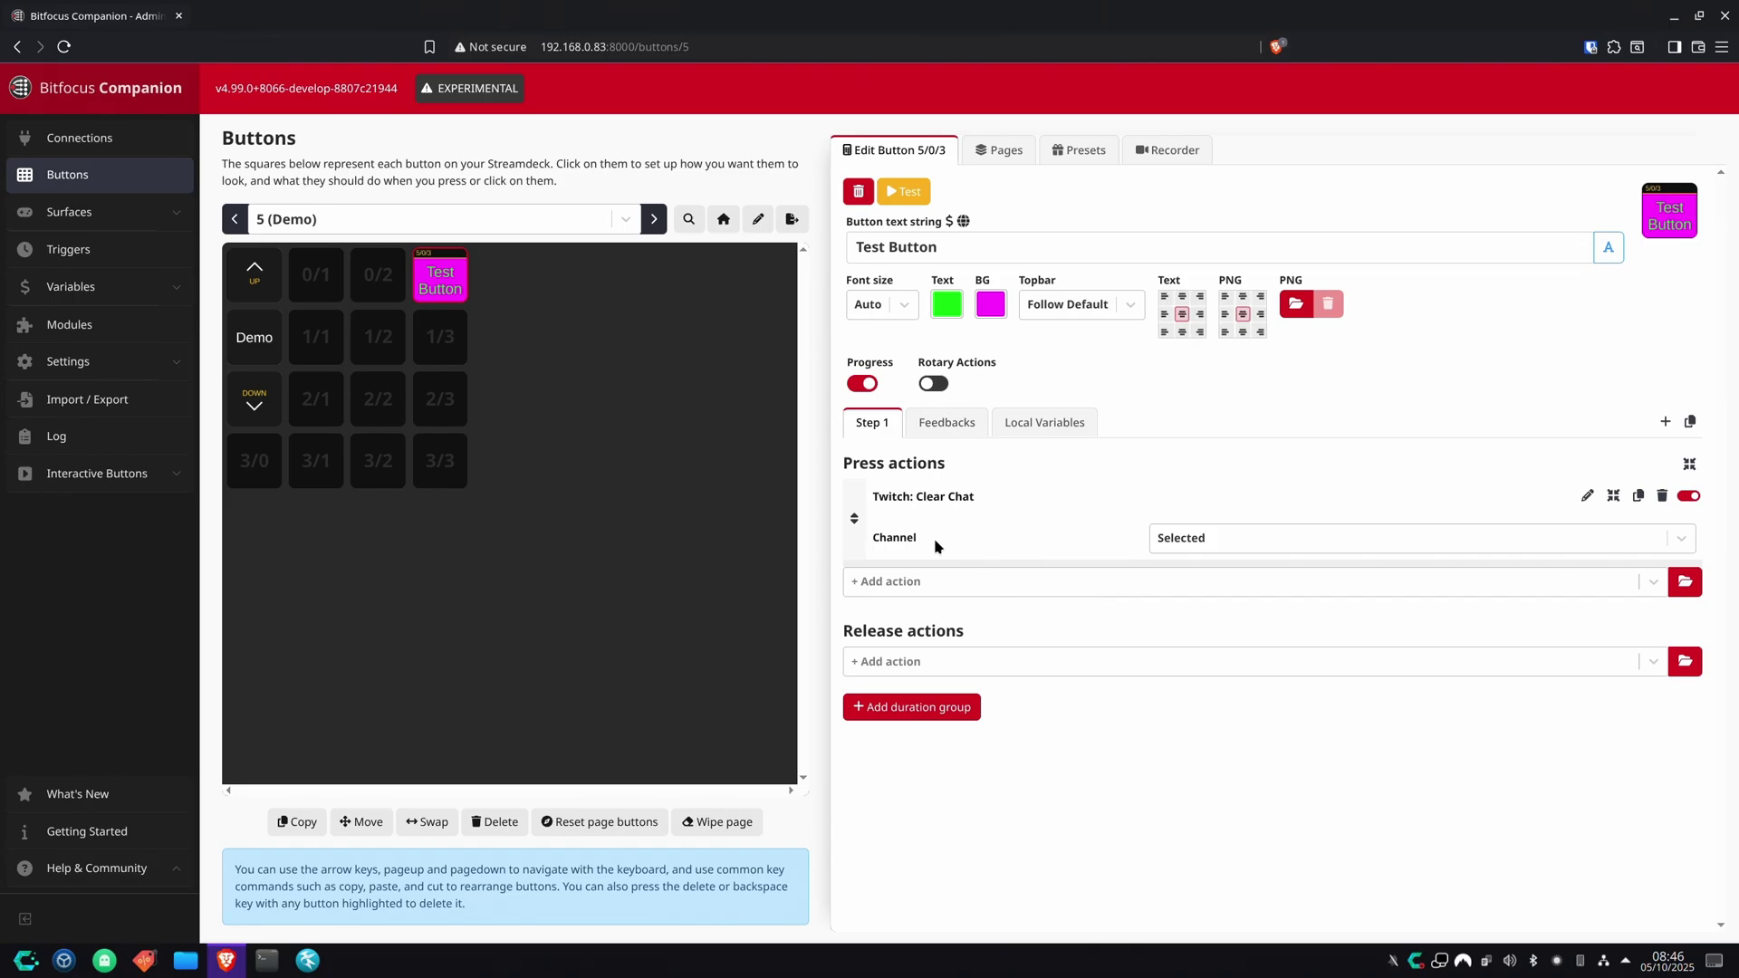
# Step: Change the button text of Test Button to Clear Chat
pyautogui.moveTo(981, 246); pyautogui.dragTo(770, 243)
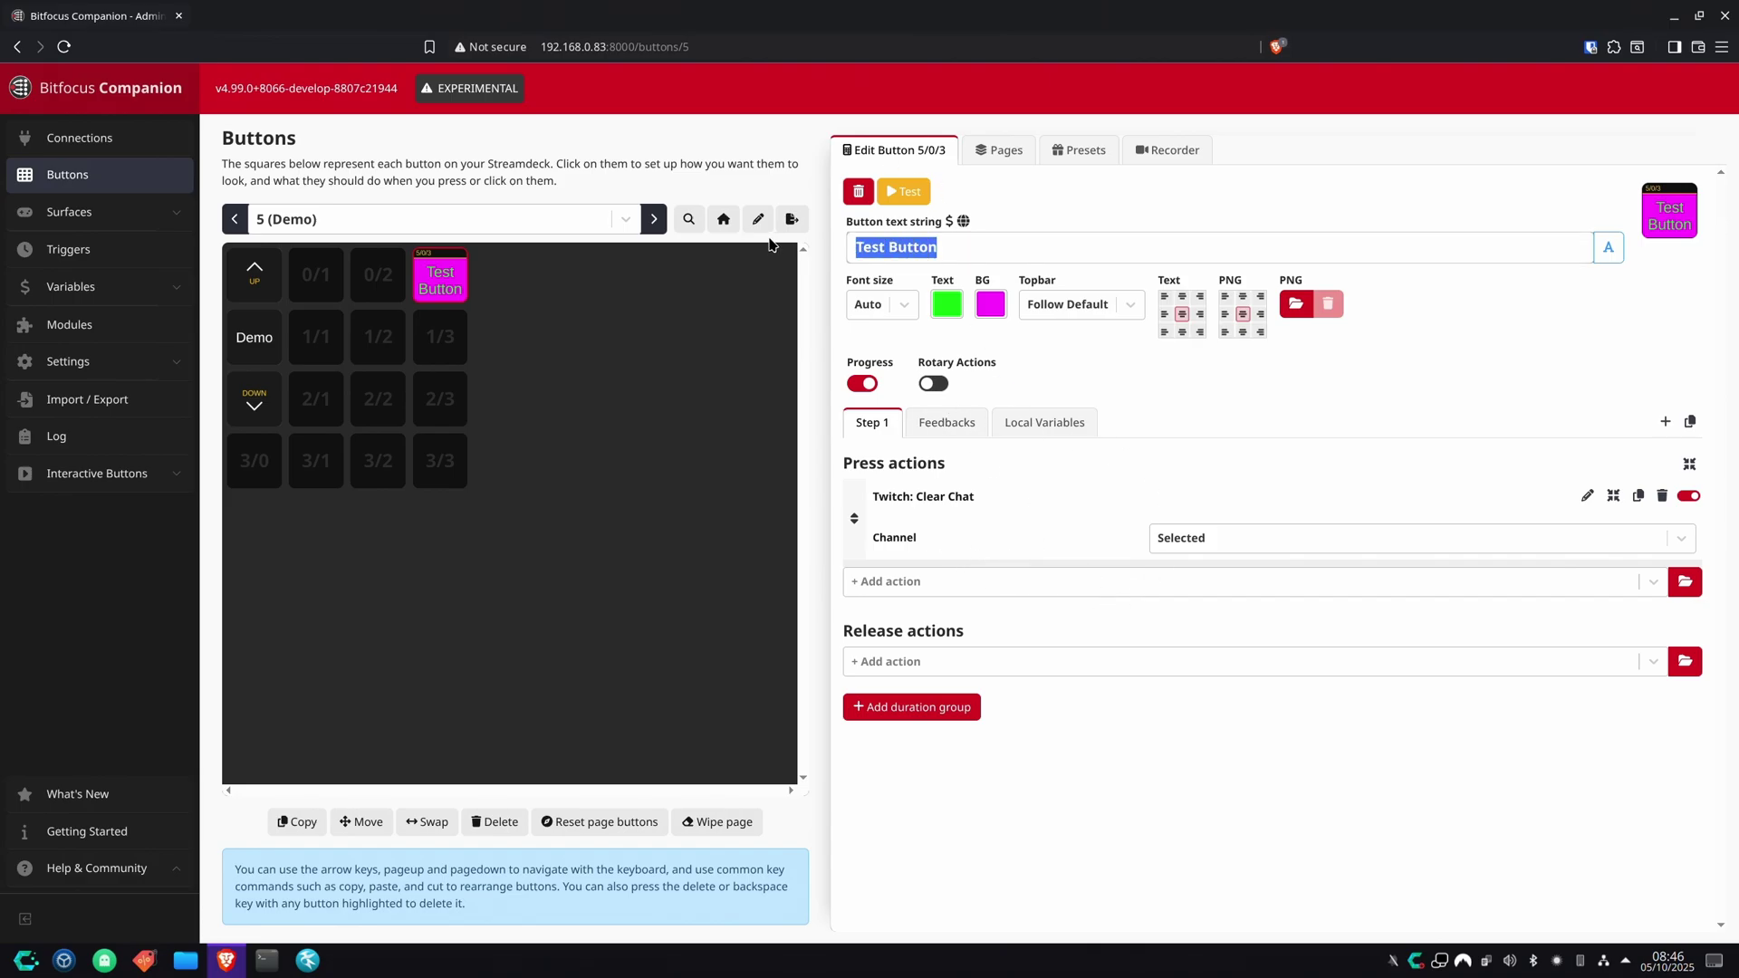
pyautogui.write('Clear C')
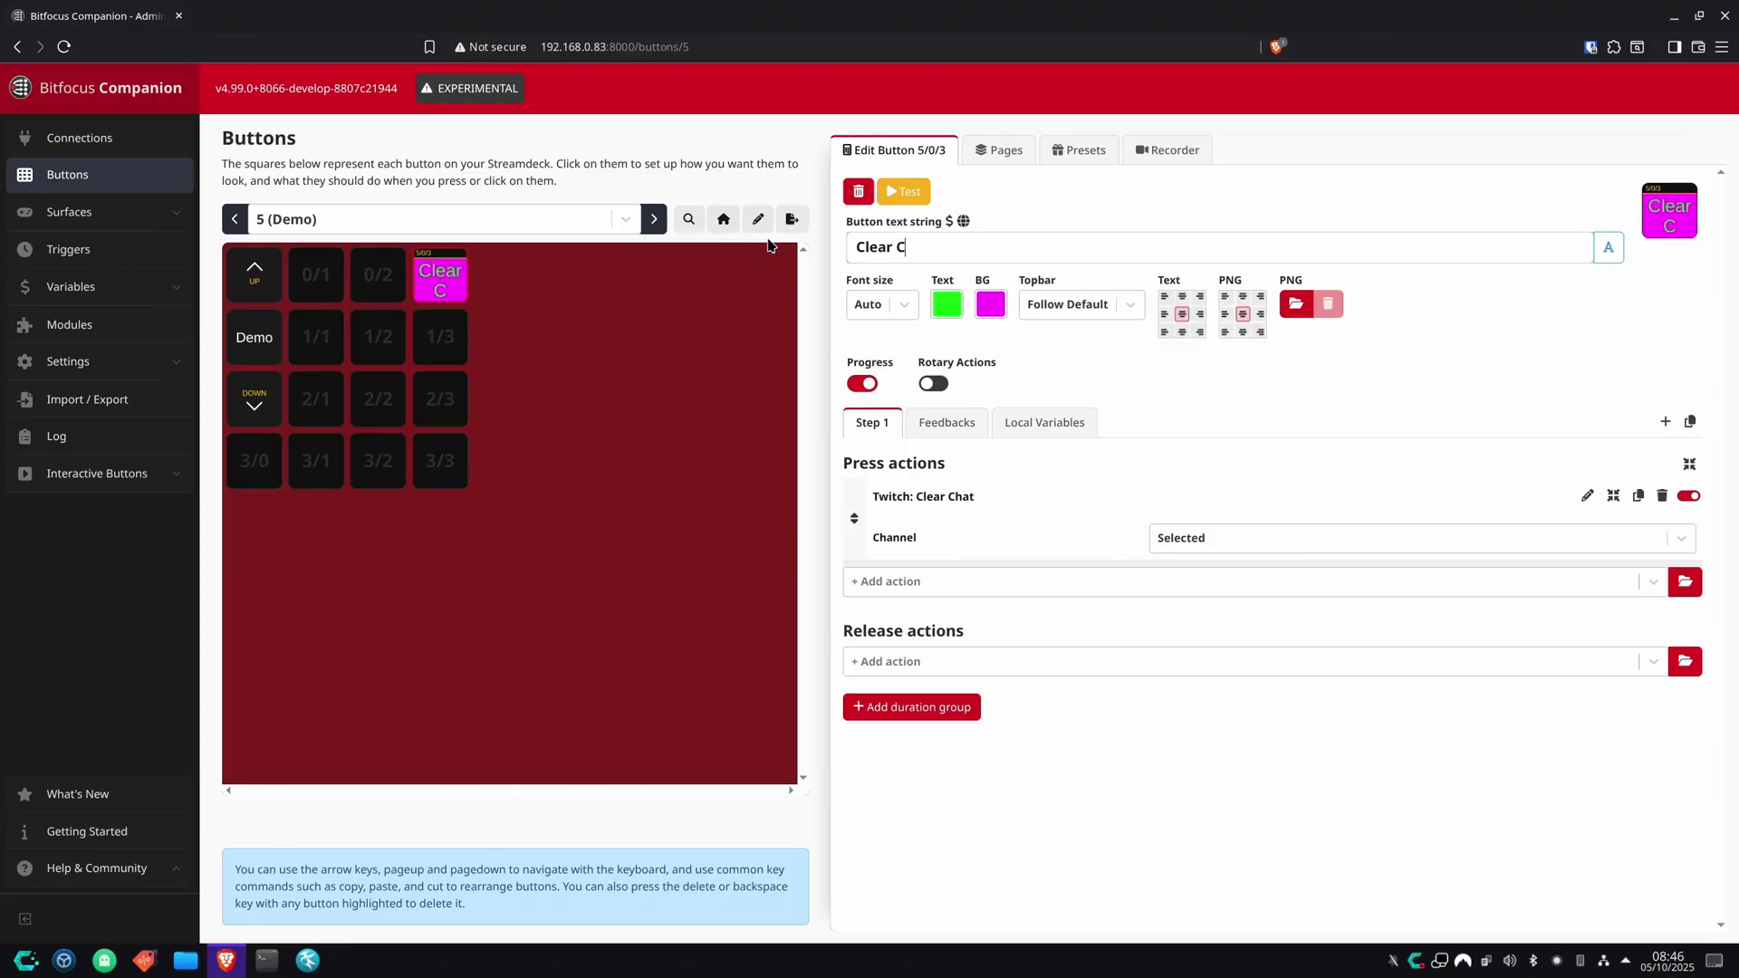
pyautogui.write('hat')
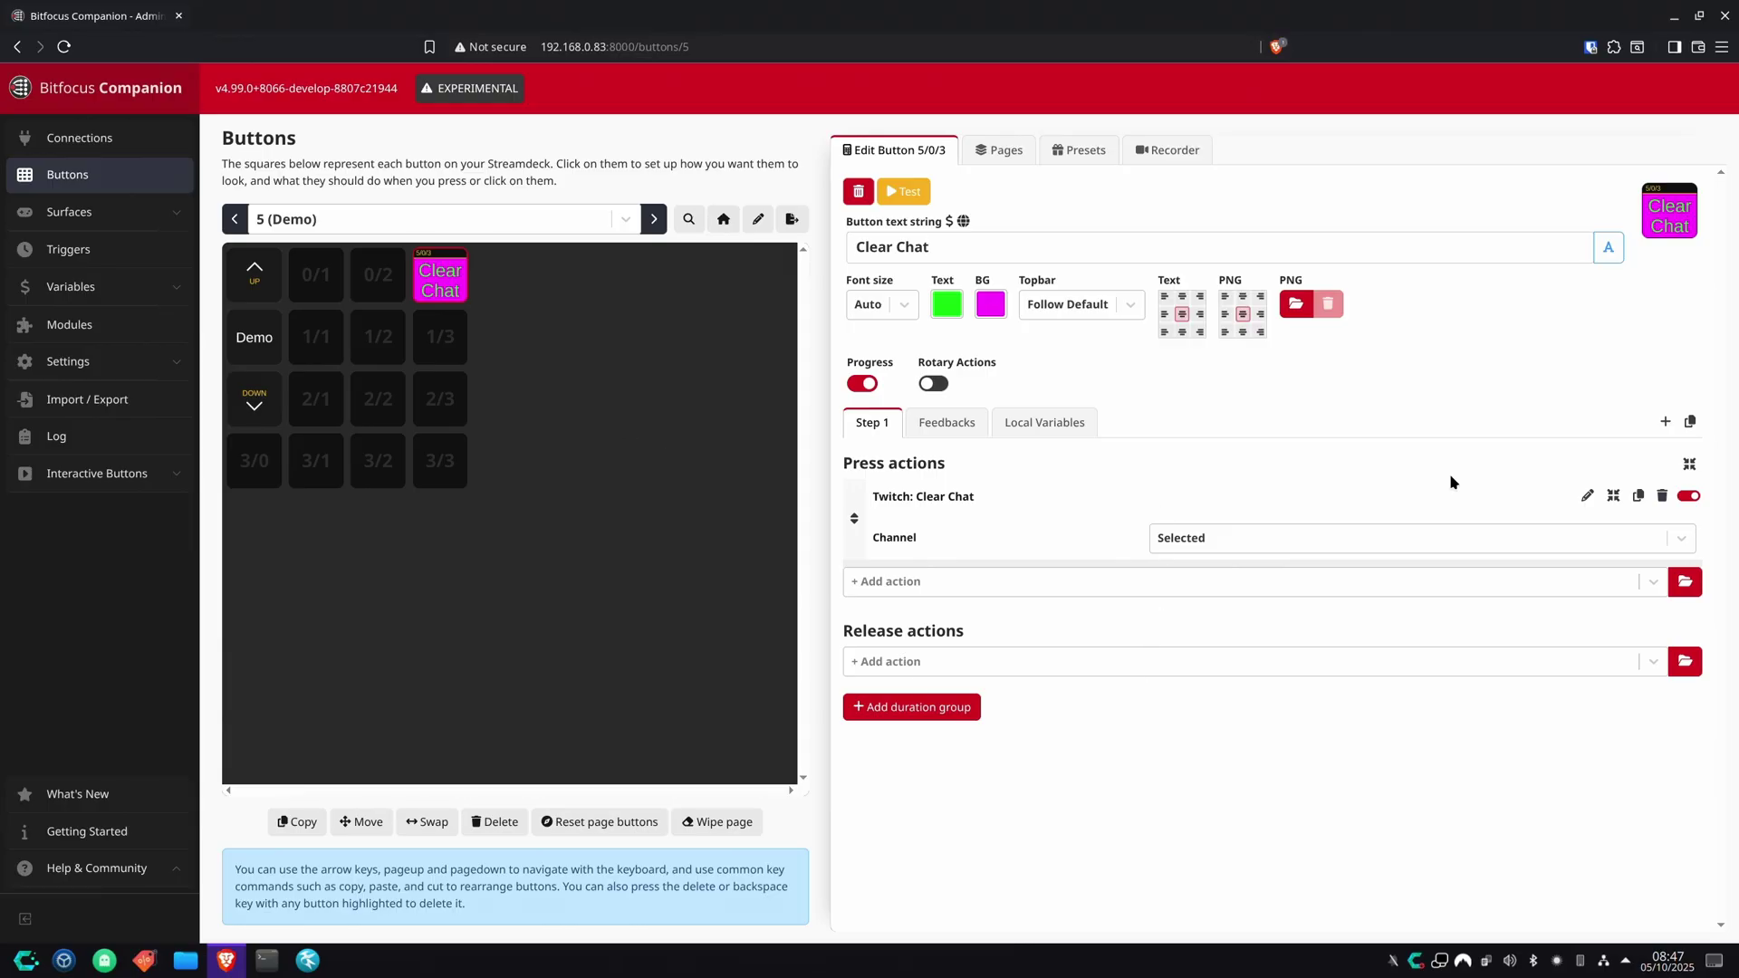
# Step: Place the CPU and RAM preset from the OBS General presets at position 0/1 of the Demo page
pyautogui.click(317, 276)
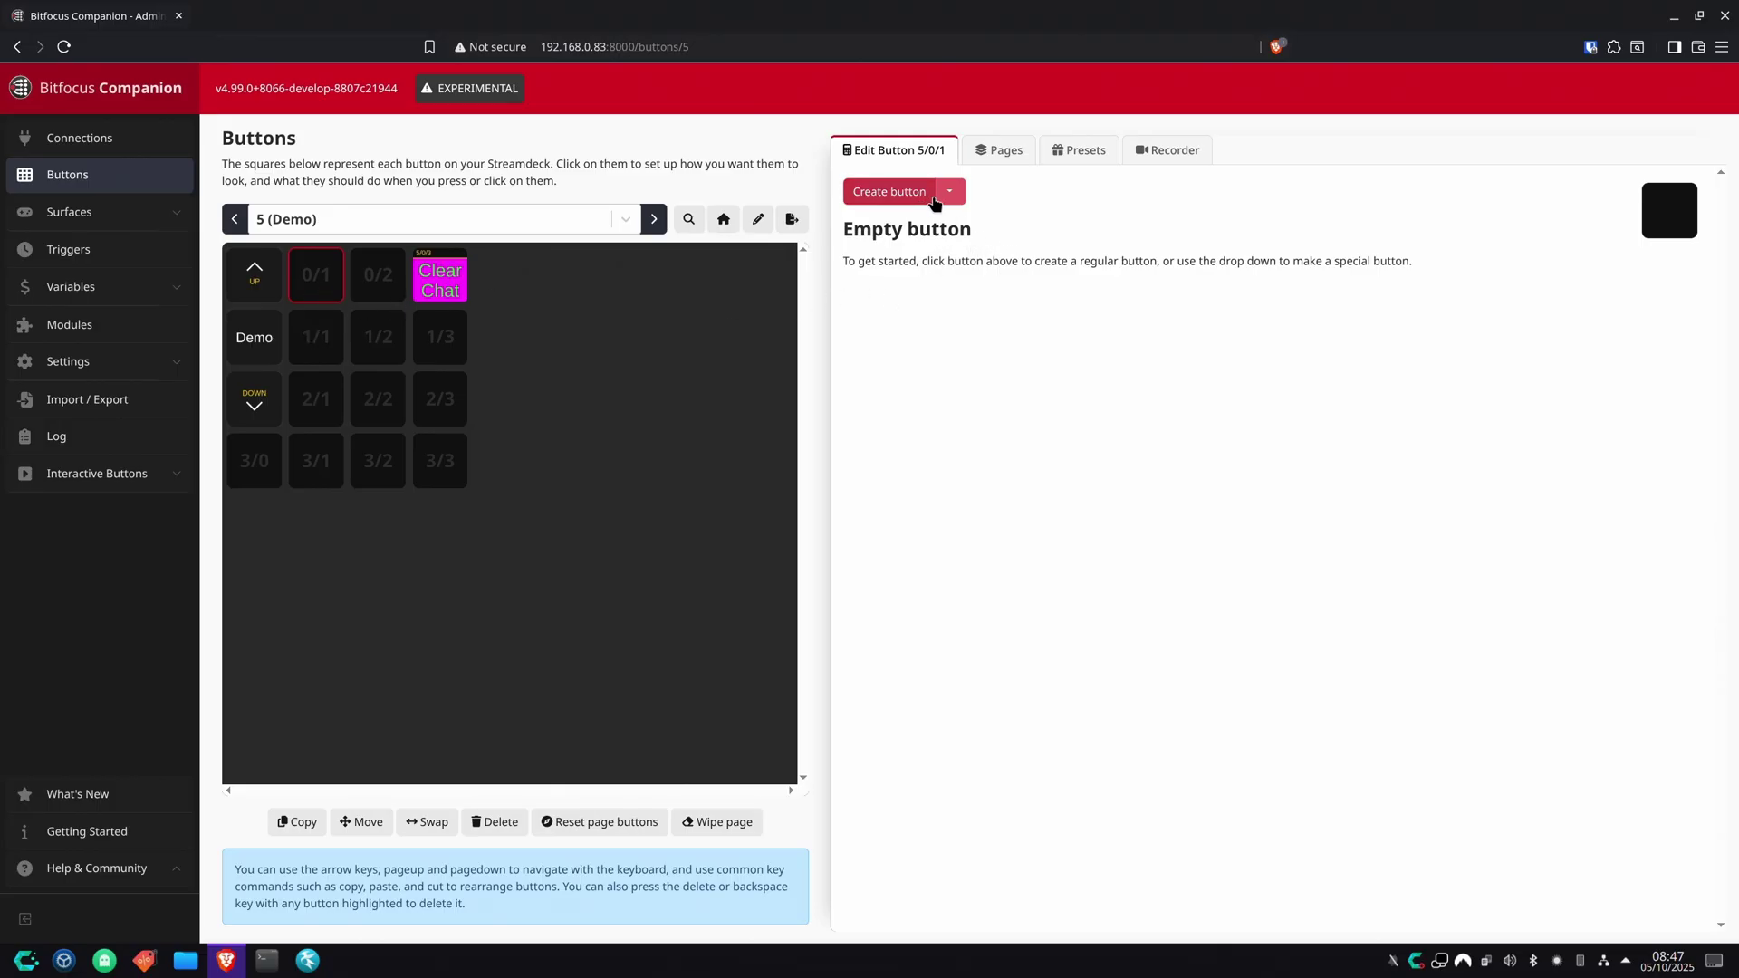
pyautogui.click(1084, 151)
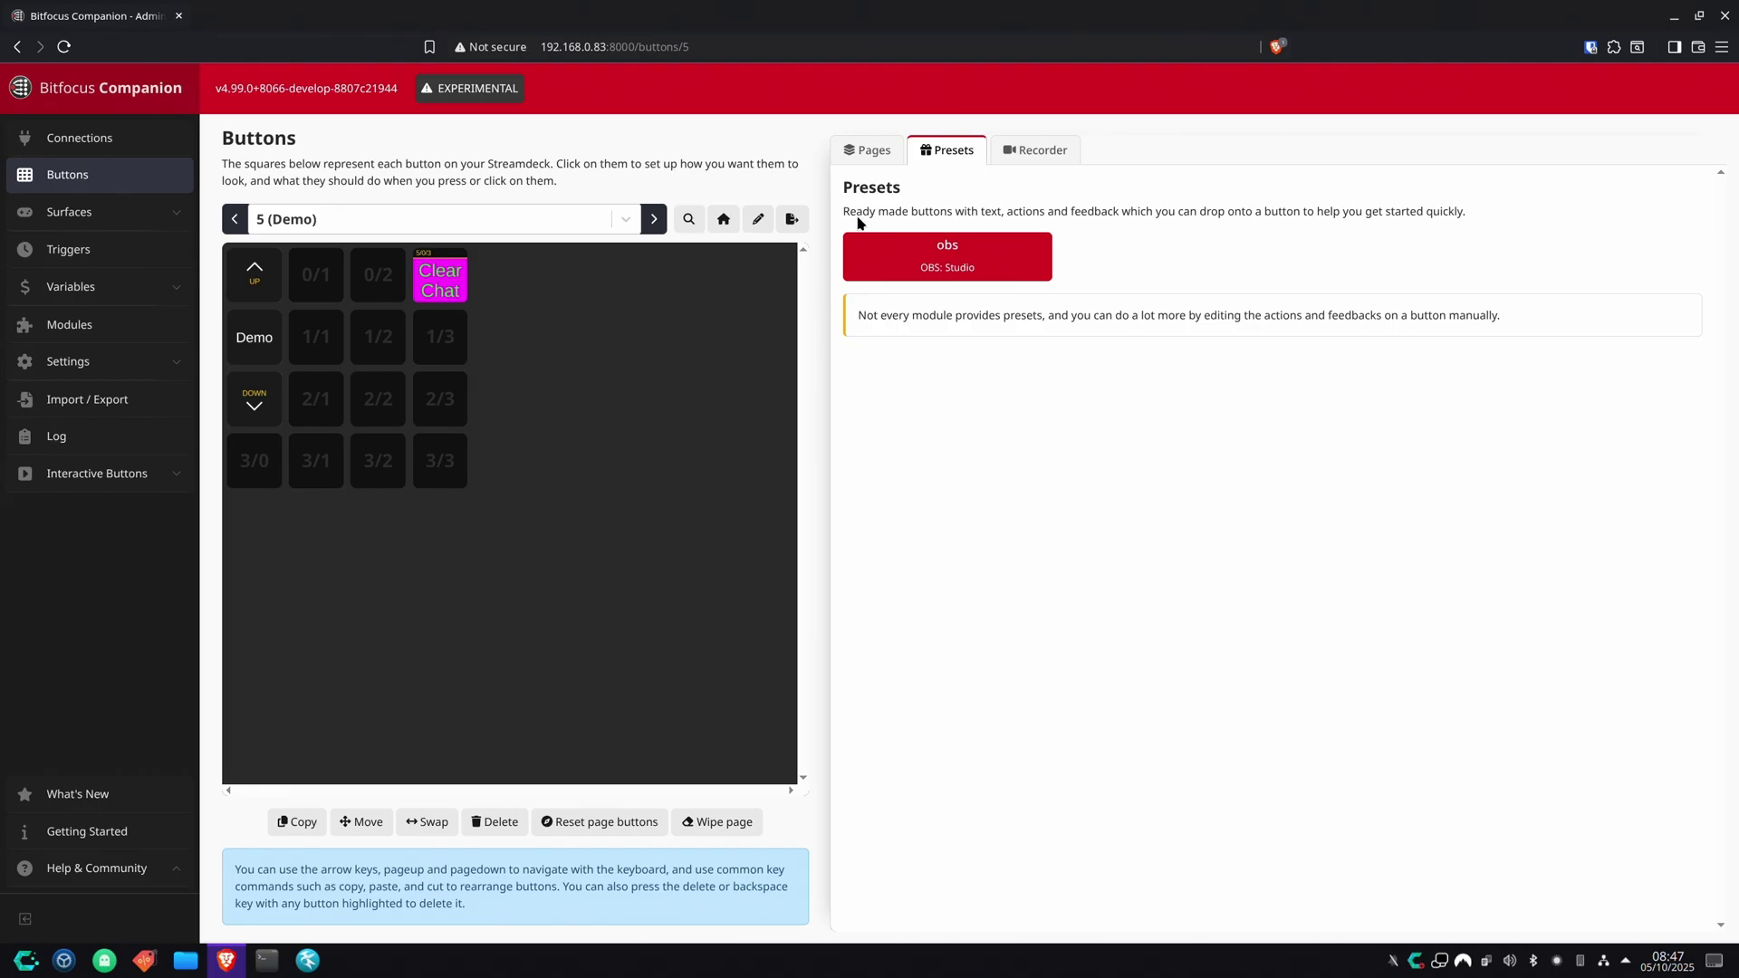
pyautogui.click(948, 263)
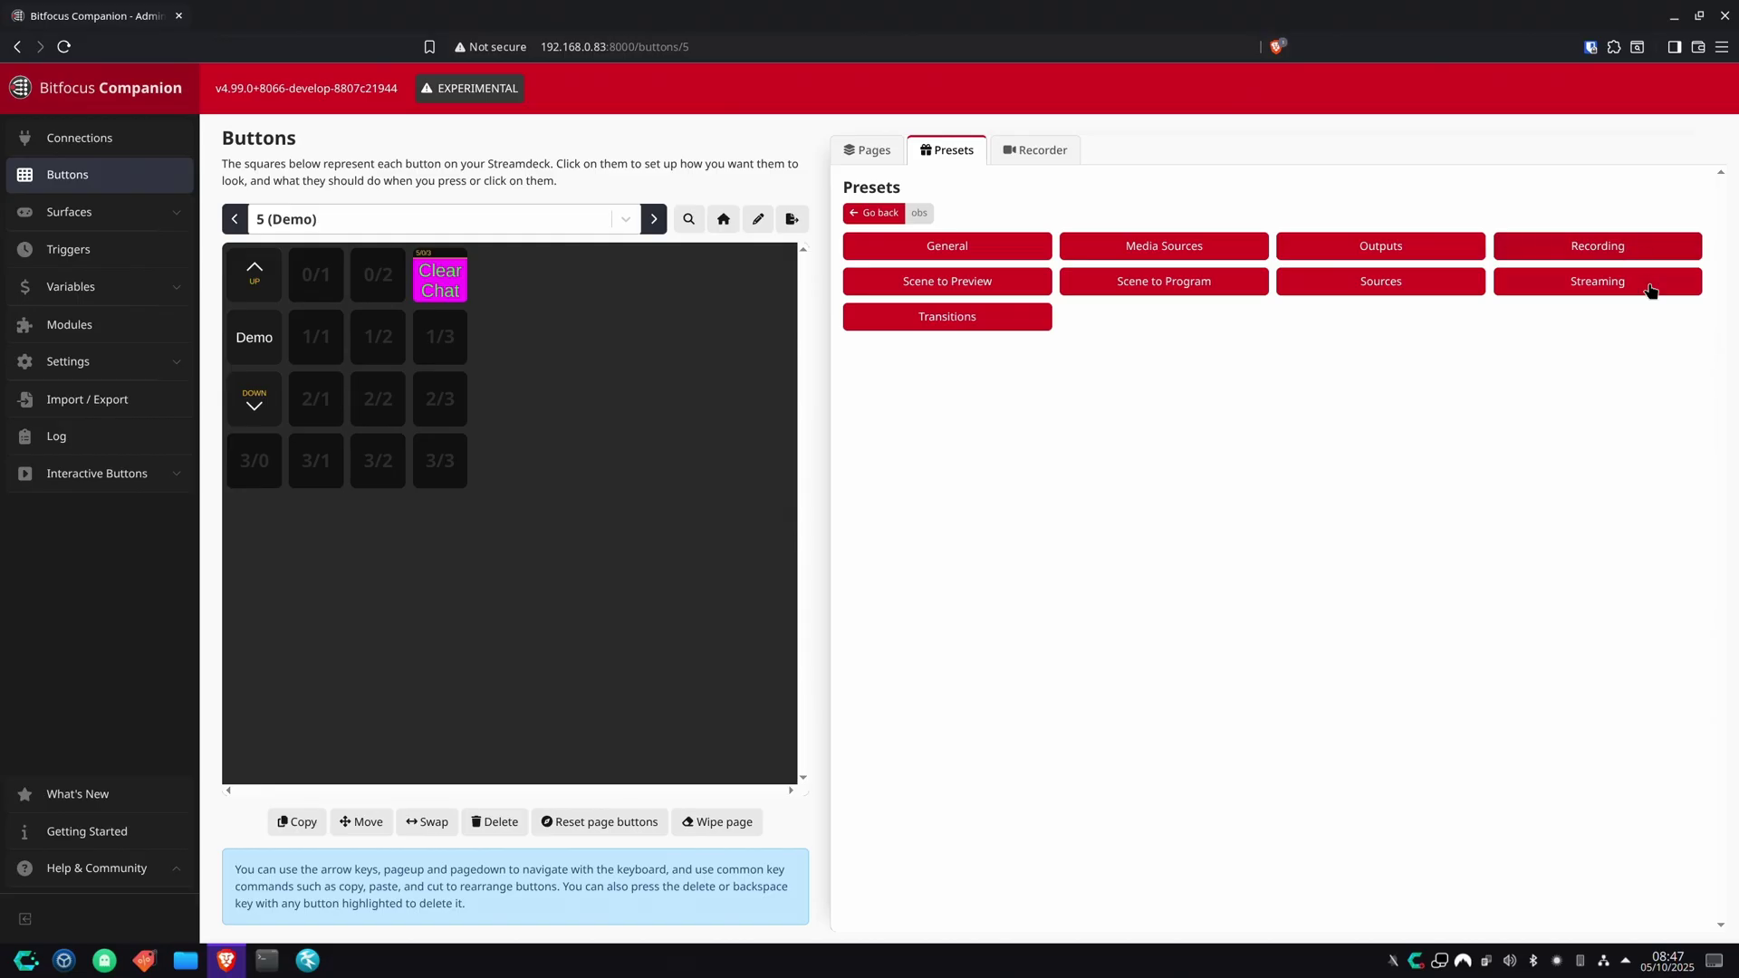
pyautogui.click(1004, 245)
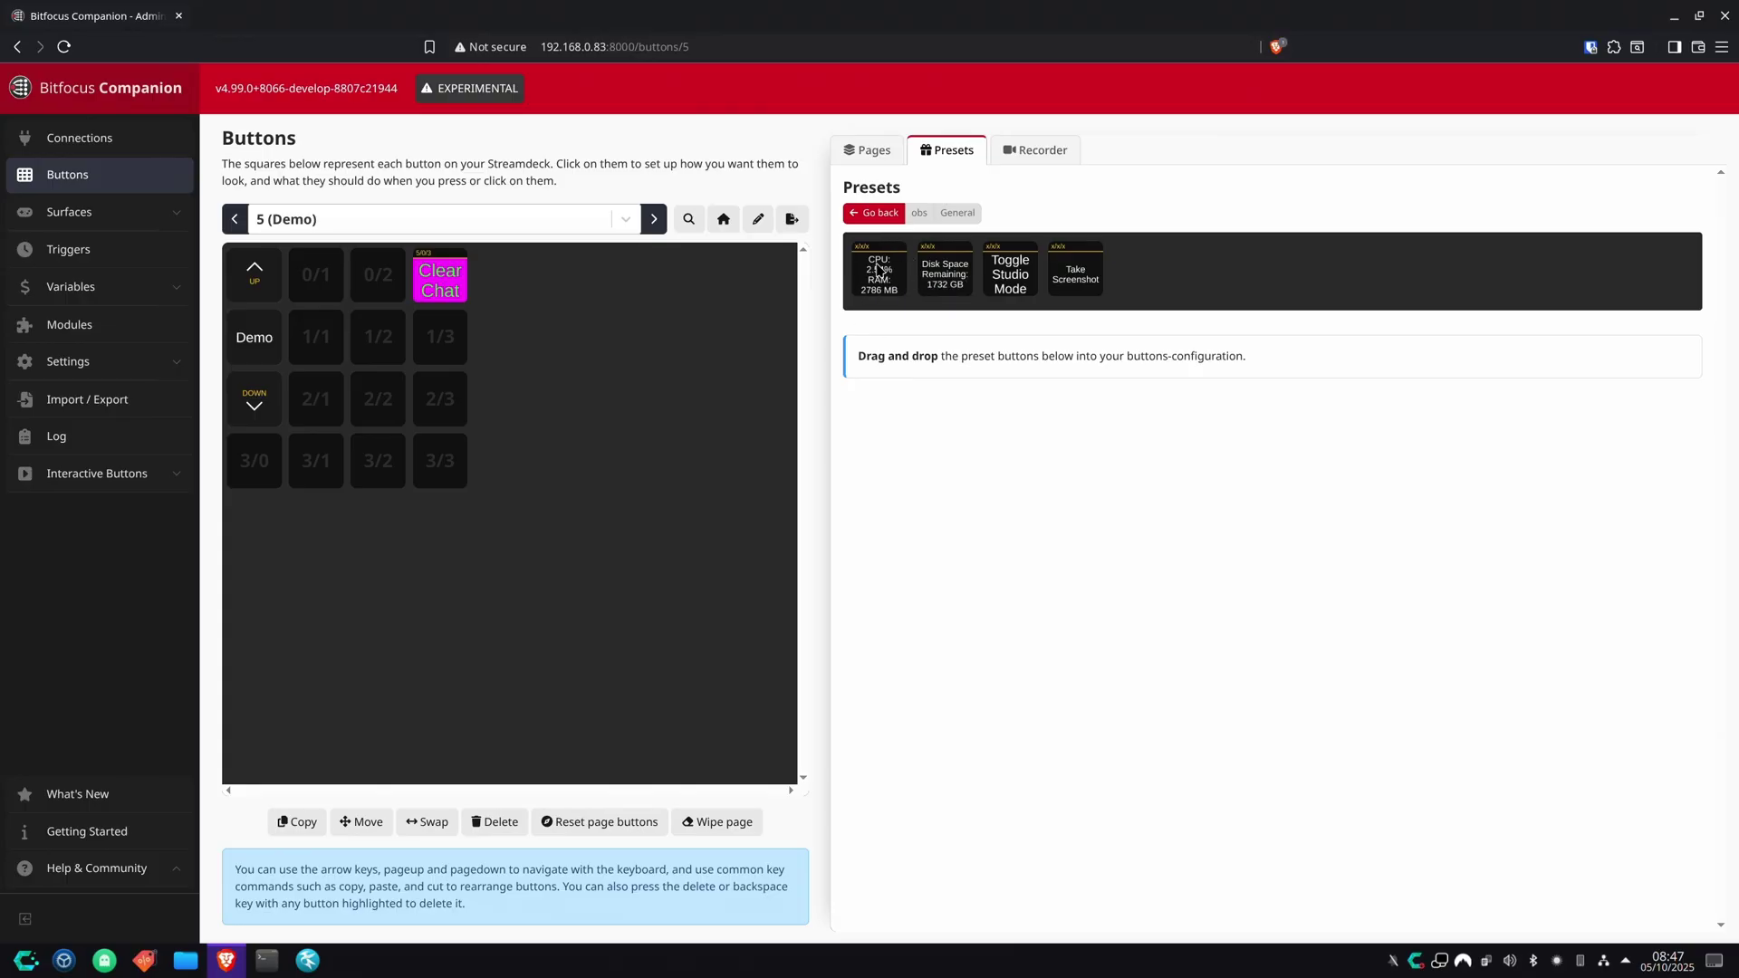
pyautogui.moveTo(879, 272); pyautogui.dragTo(318, 274)
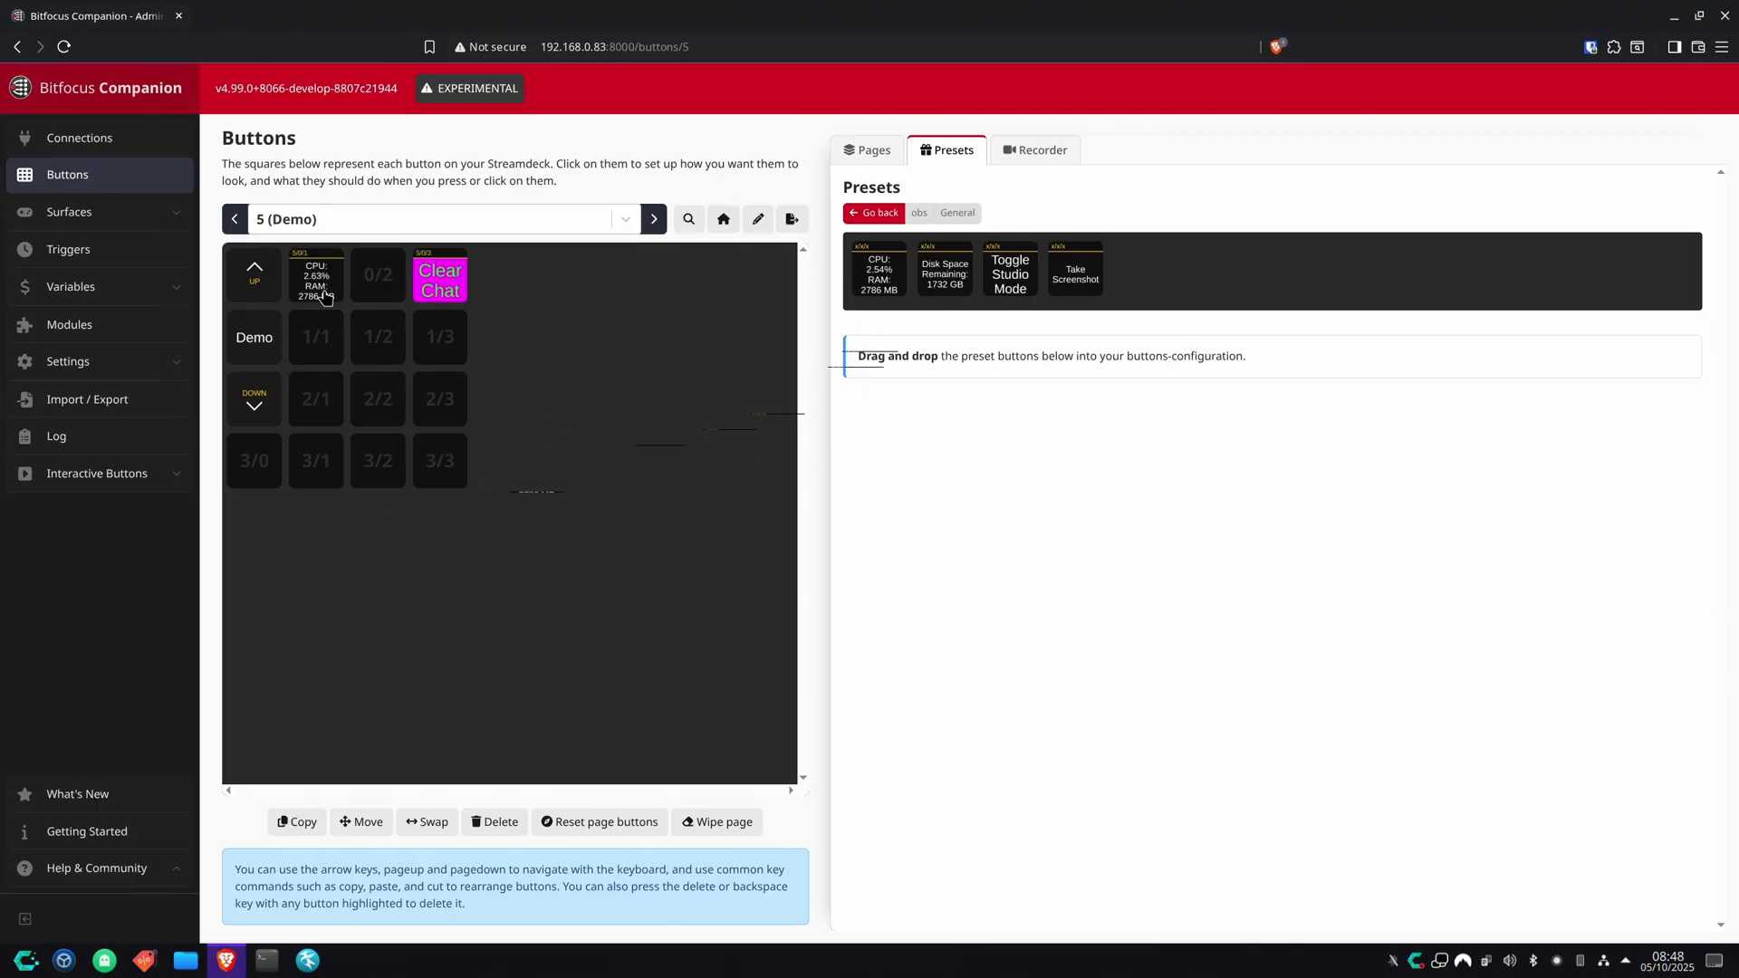
# Step: Move the CPU and RAM button from position 0/1 to position 2/3 of the Demo page
pyautogui.click(905, 247)
pyautogui.click(364, 822)
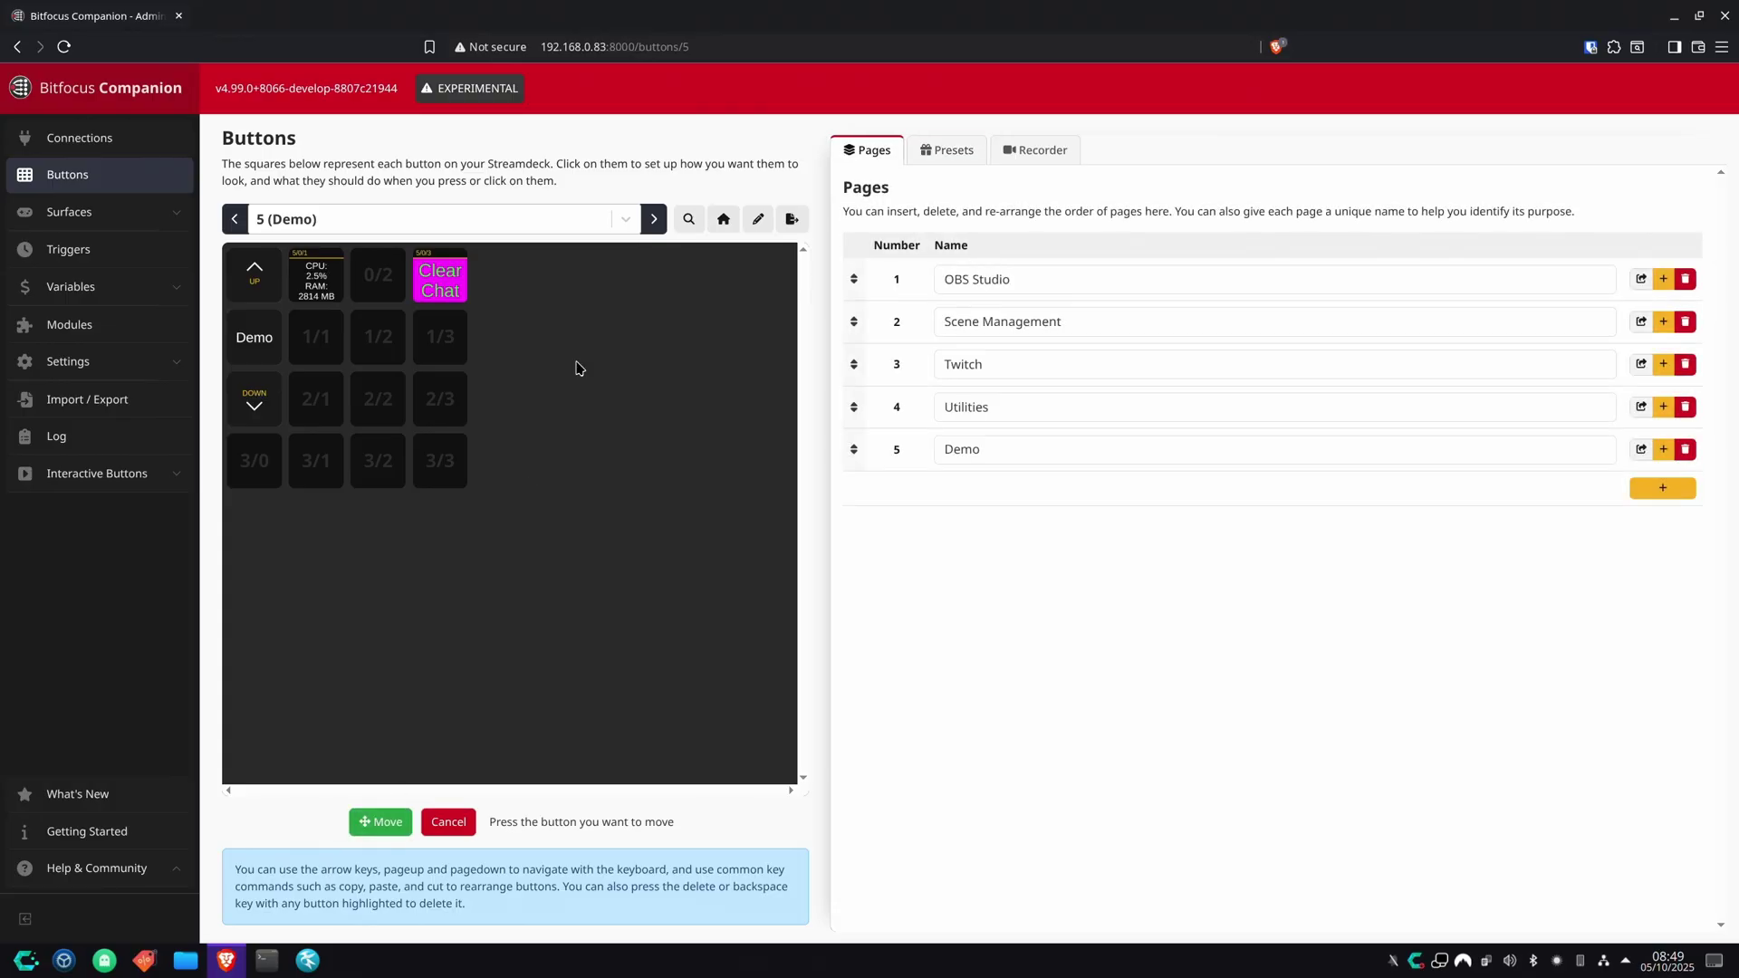
pyautogui.click(312, 295)
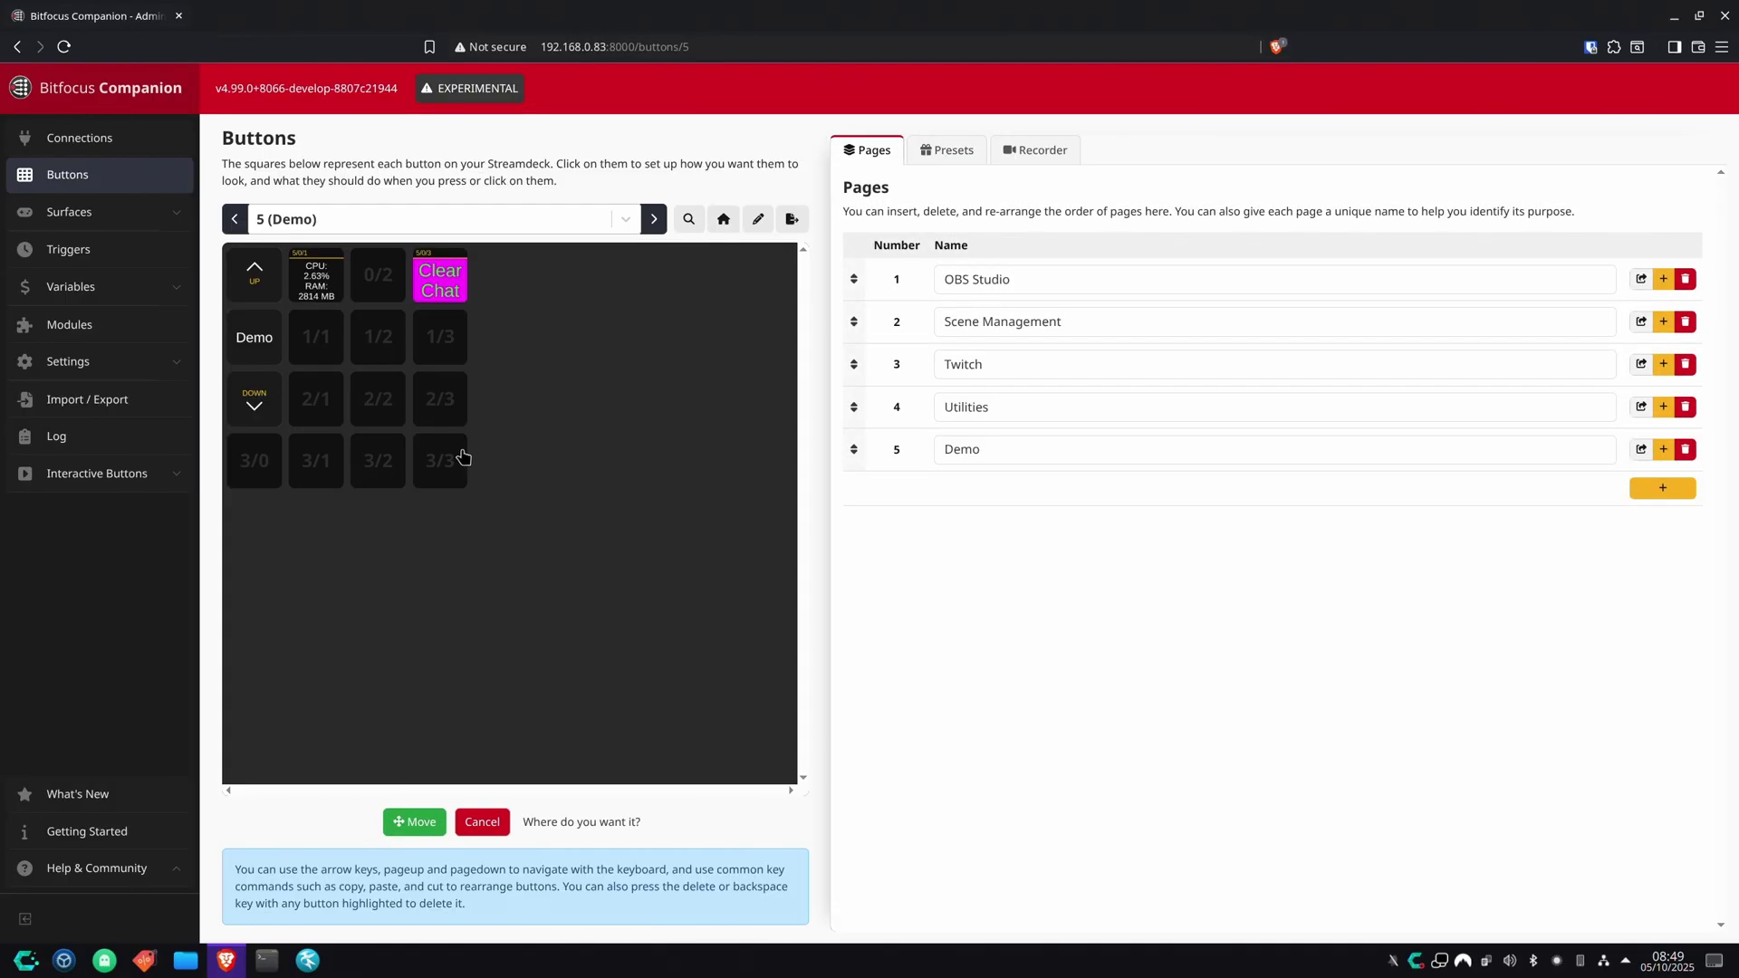
pyautogui.click(442, 406)
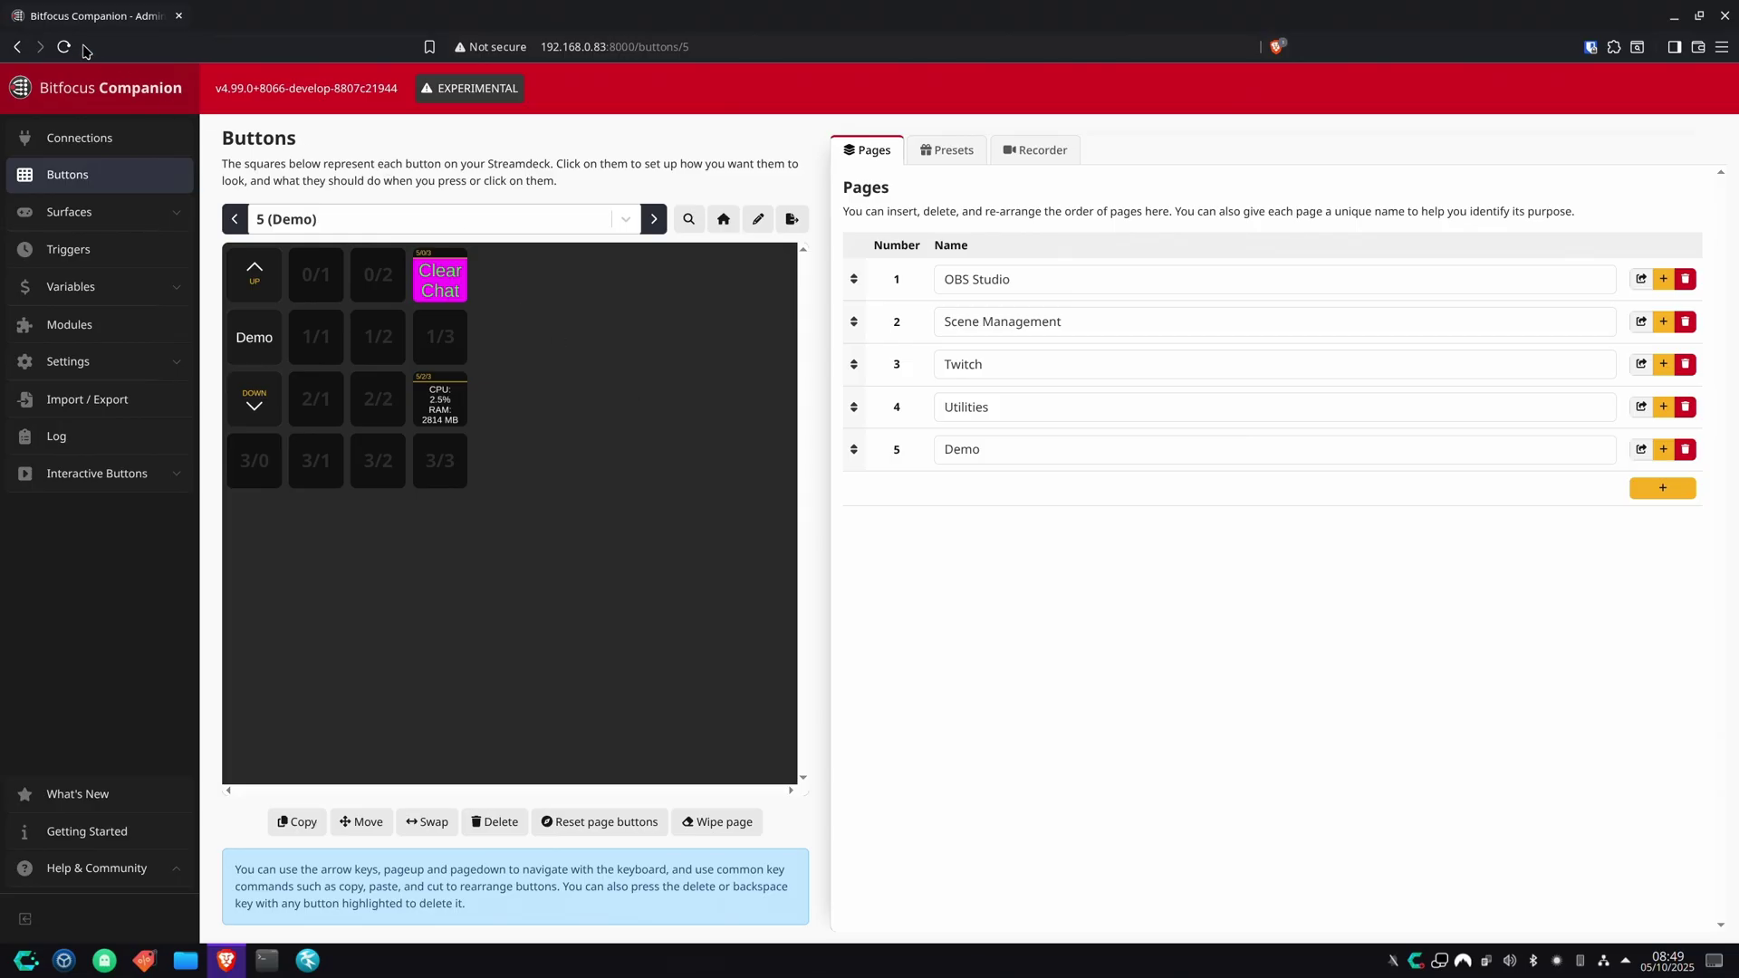
# Step: Review the existing button layouts of the Utilities and Twitch pages
pyautogui.click(235, 219)
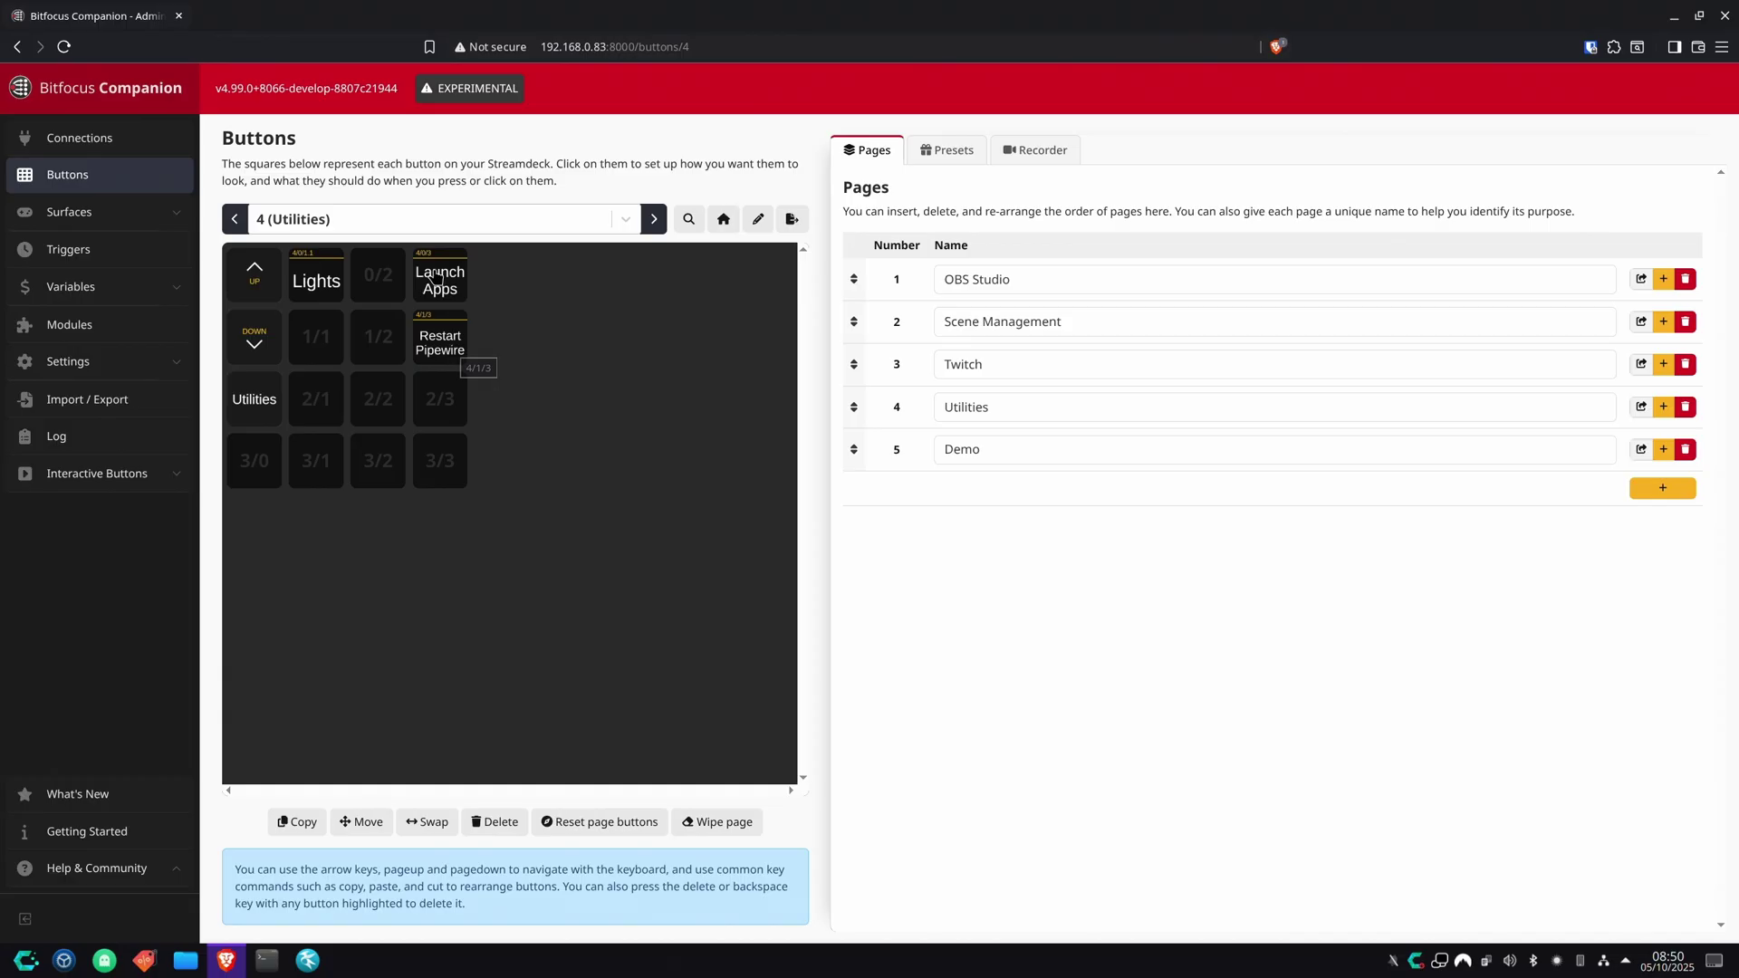
pyautogui.click(234, 219)
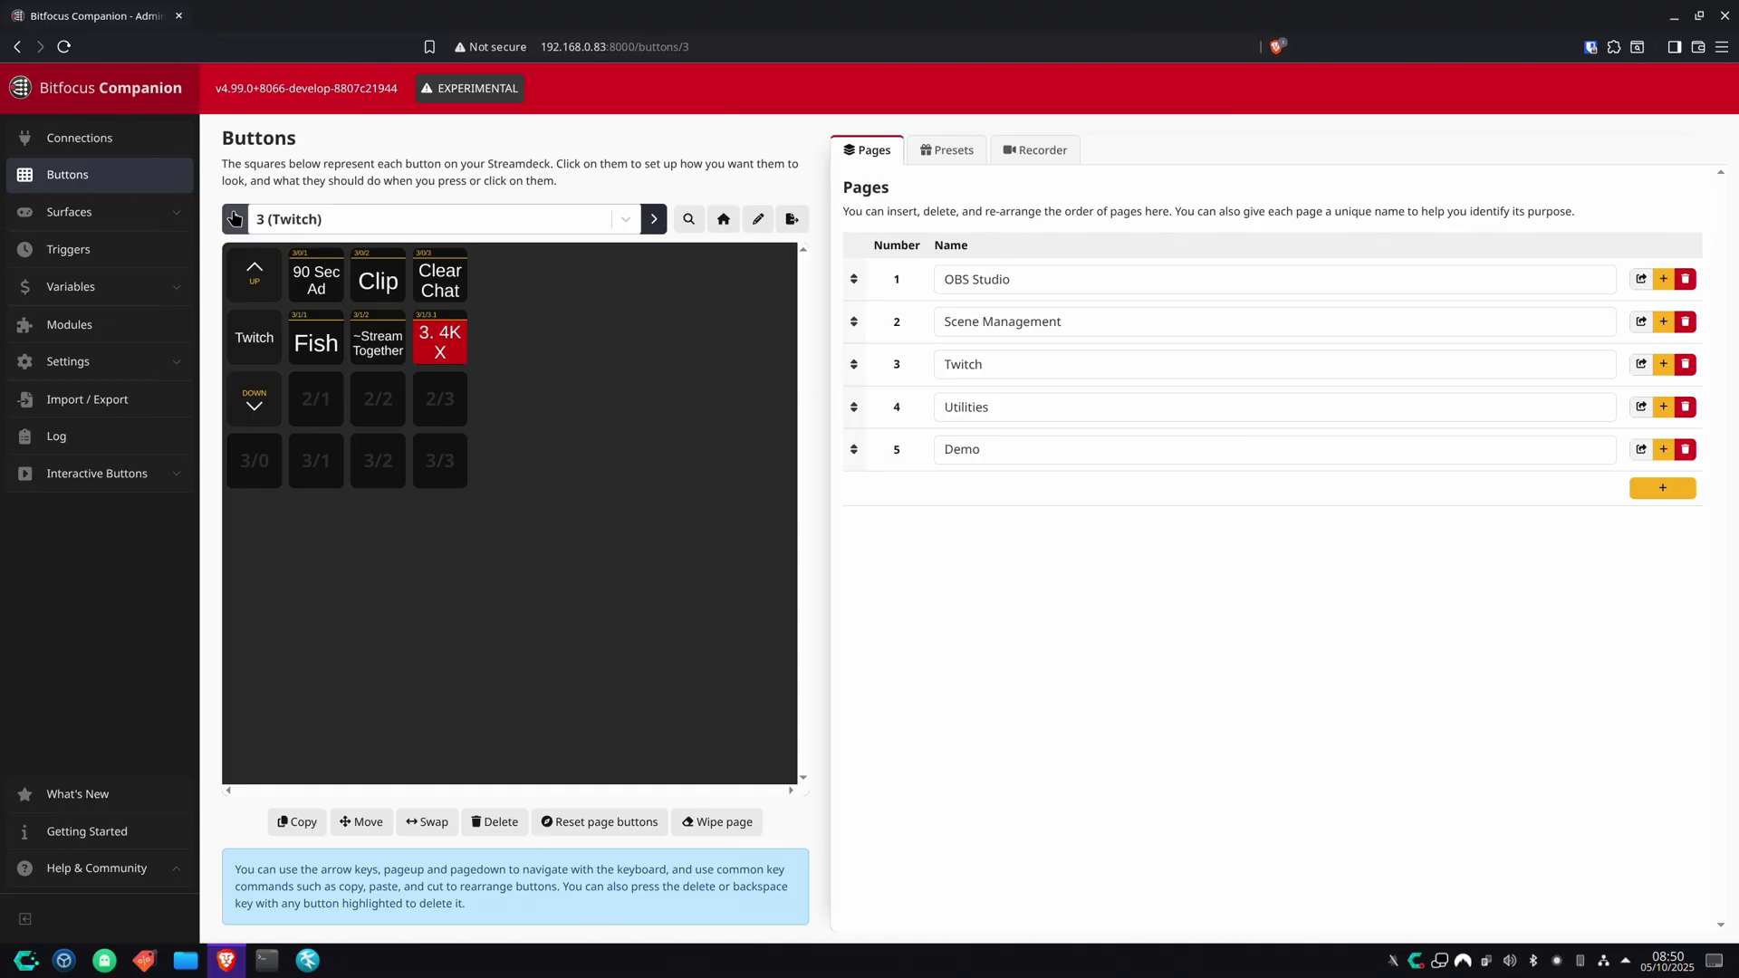
pyautogui.click(234, 218)
pyautogui.click(654, 218)
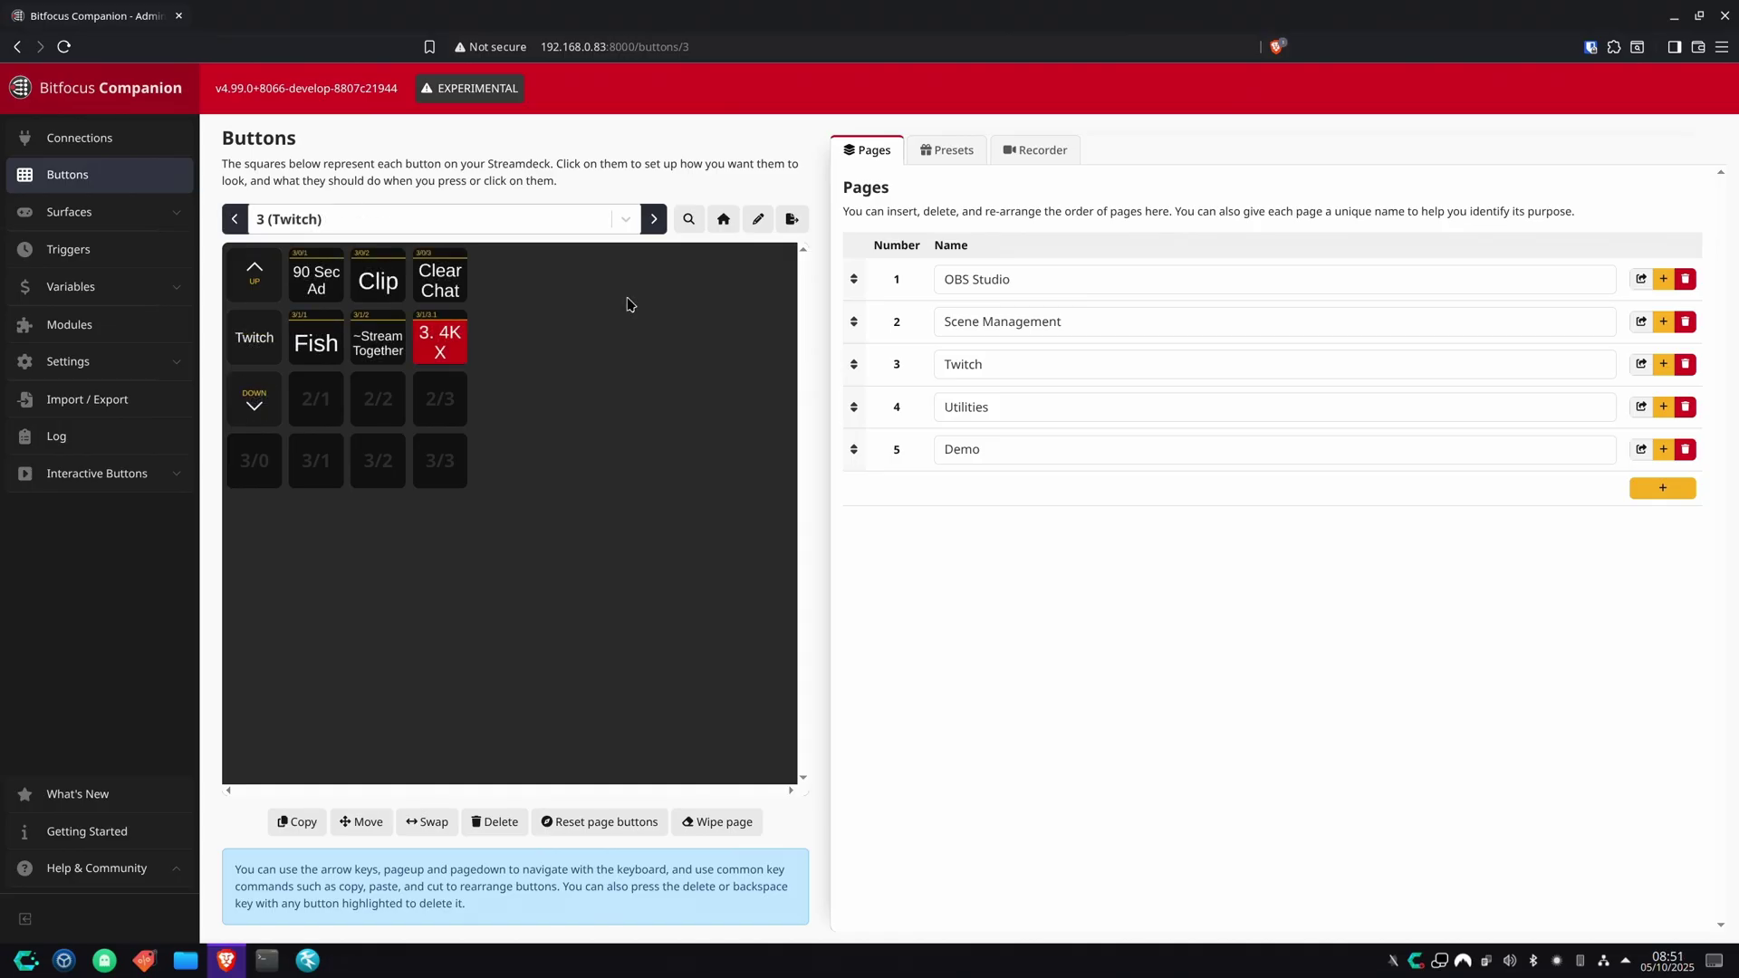